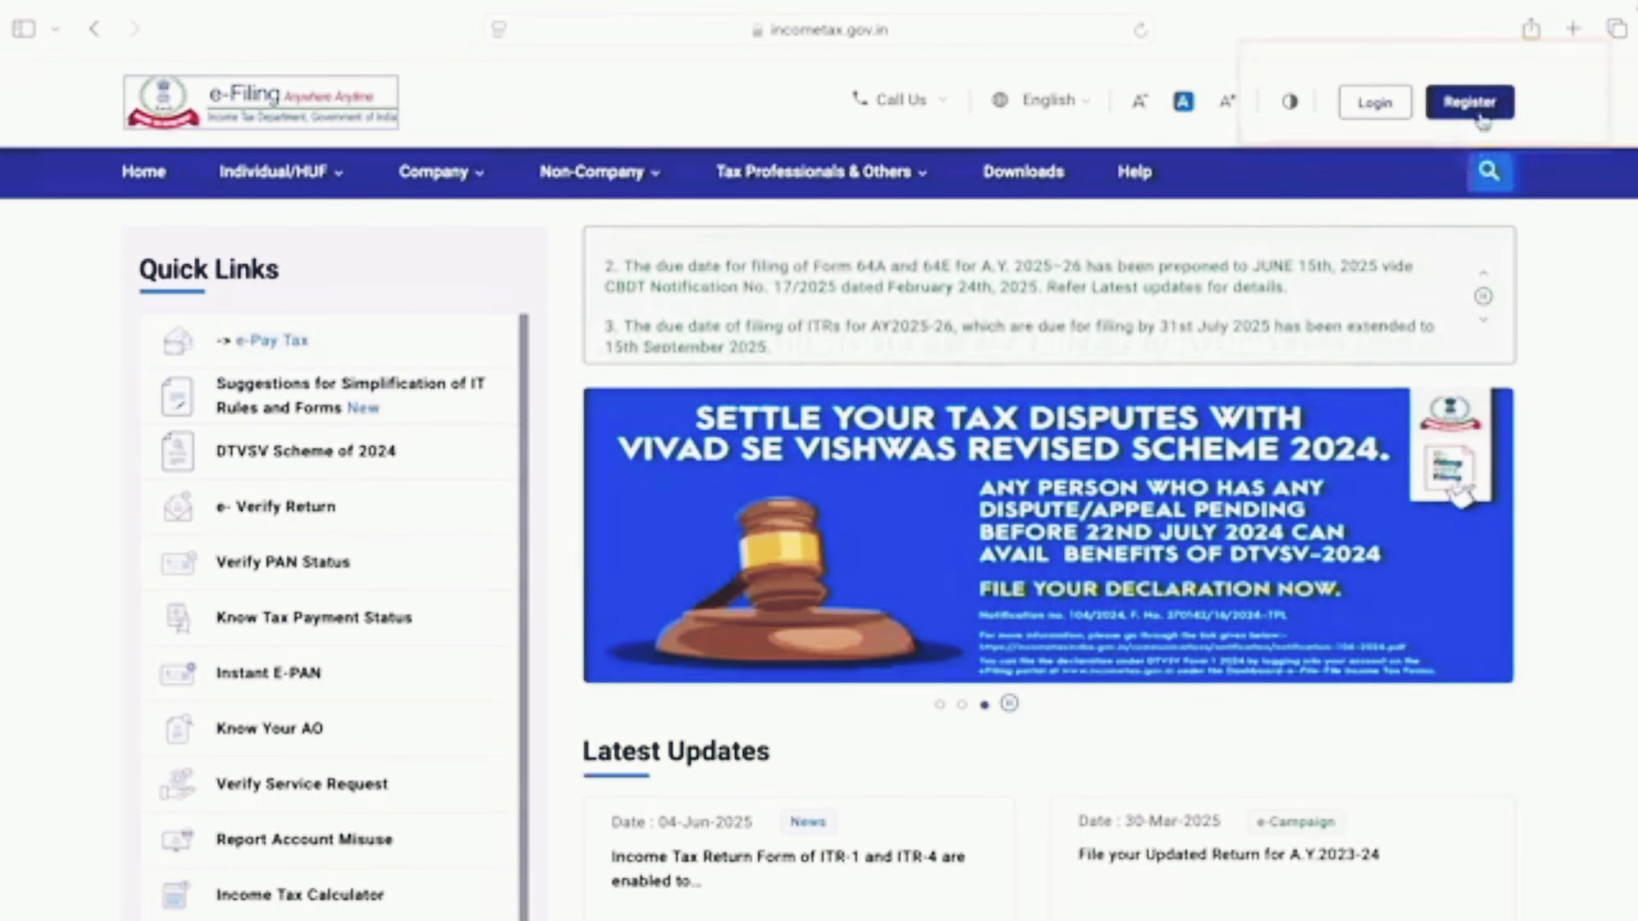
# Step: Open the new account registration page, then return to the portal home page
pyautogui.click(1474, 118)
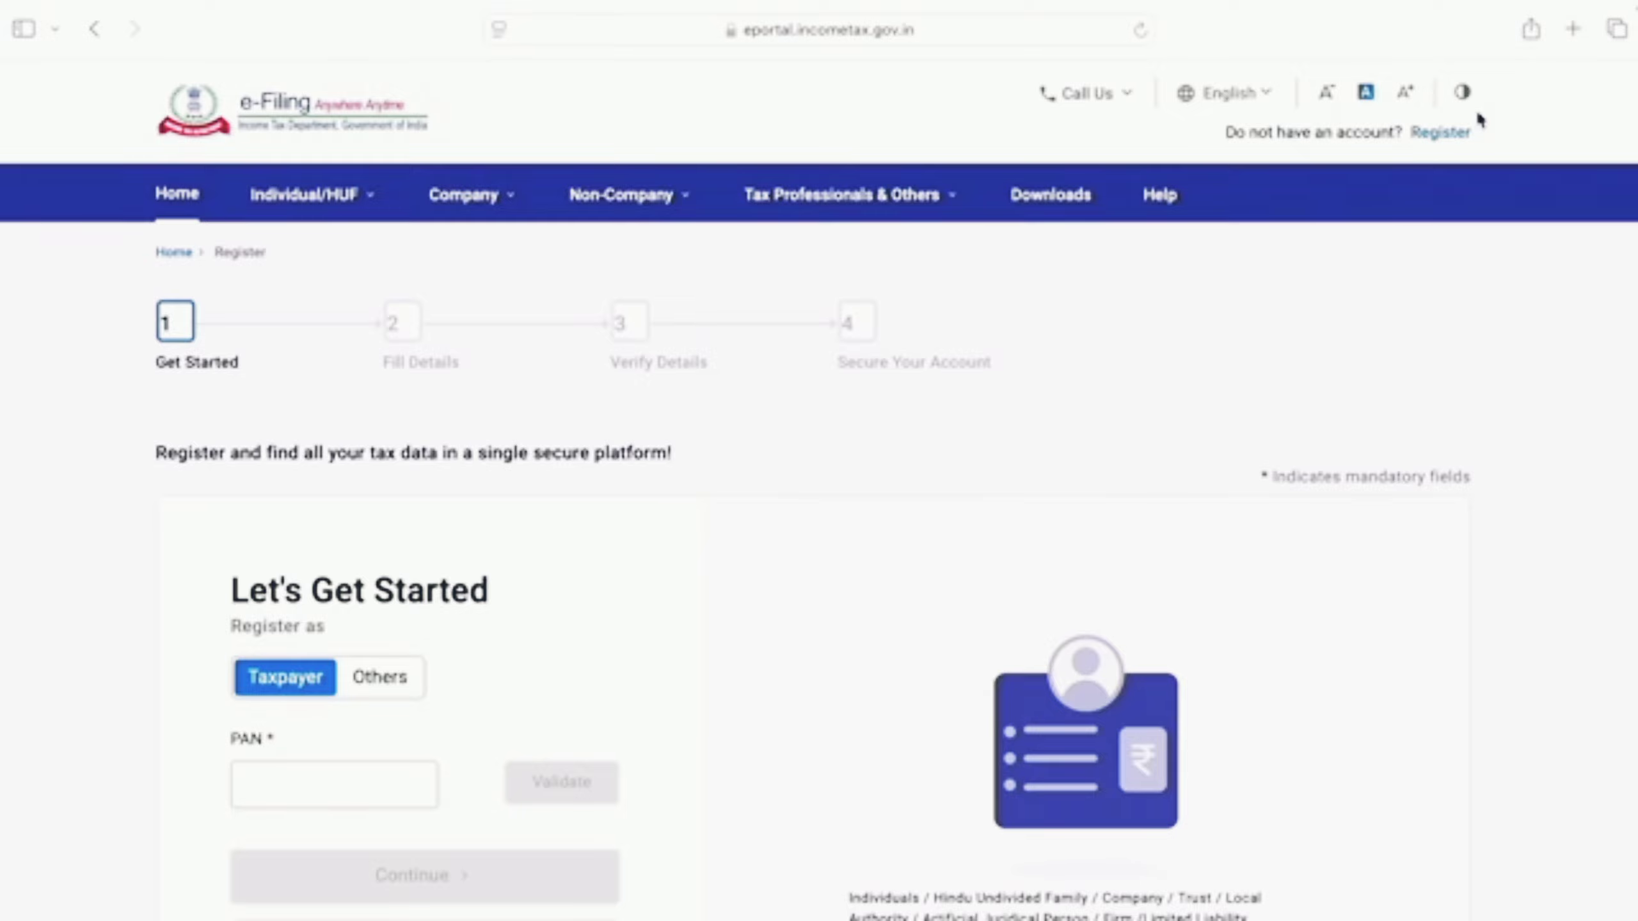
pyautogui.scroll(-3, 1356, 332)
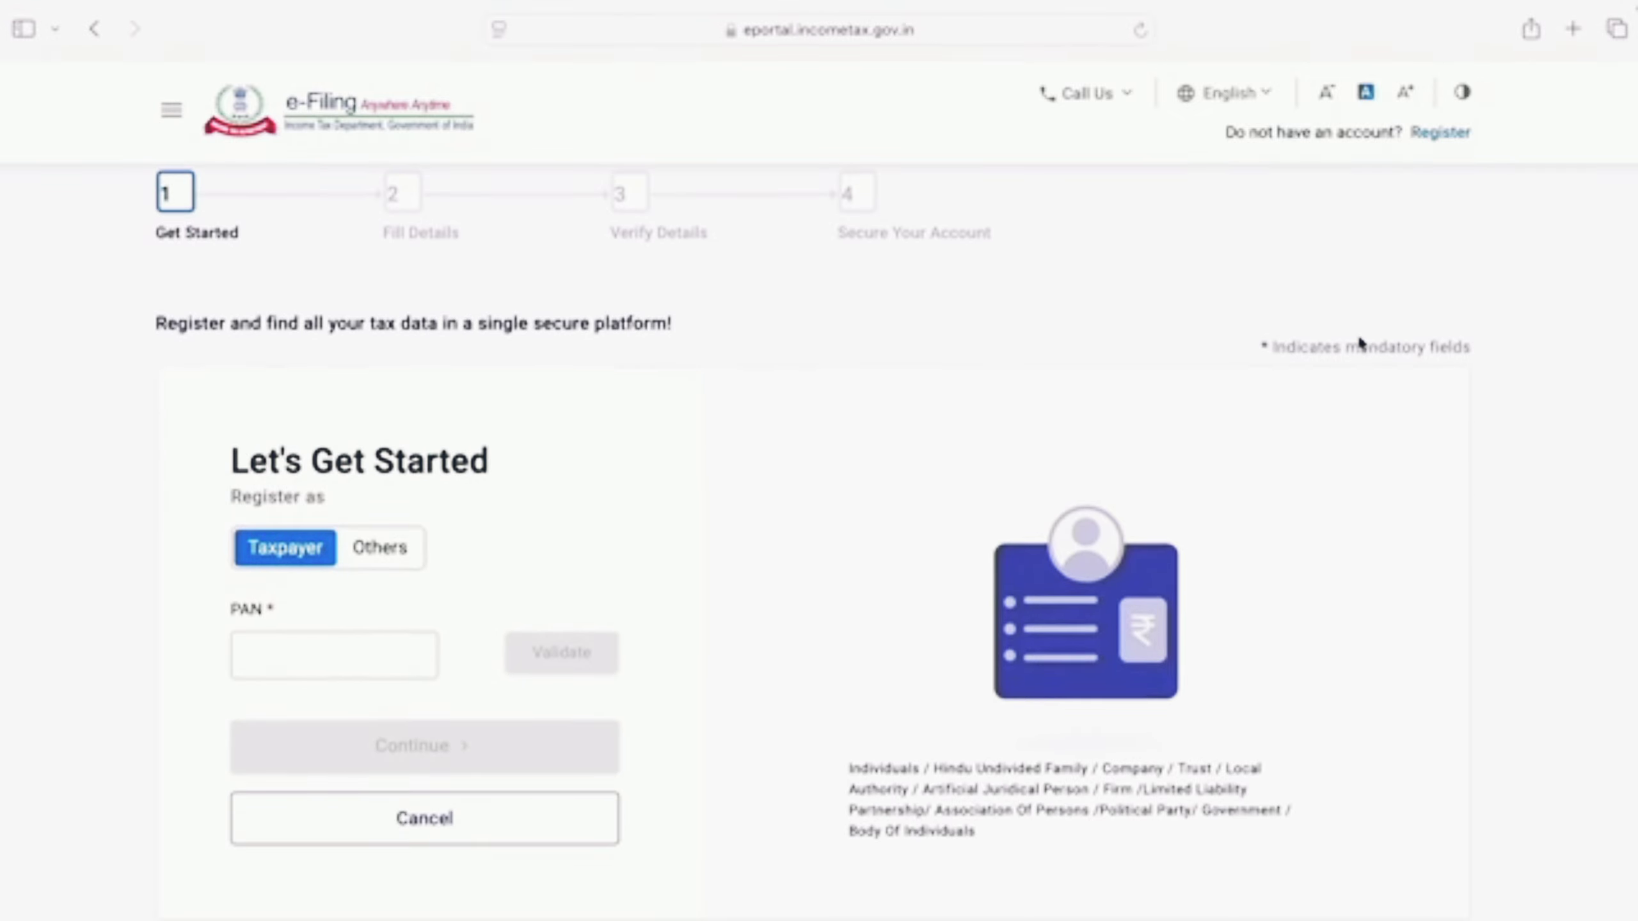
pyautogui.scroll(3, 1356, 333)
pyautogui.press('super+bracketleft')
# Step: Log in using the PAN as User ID, accepting the secure access message and entering the account password
pyautogui.click(1378, 110)
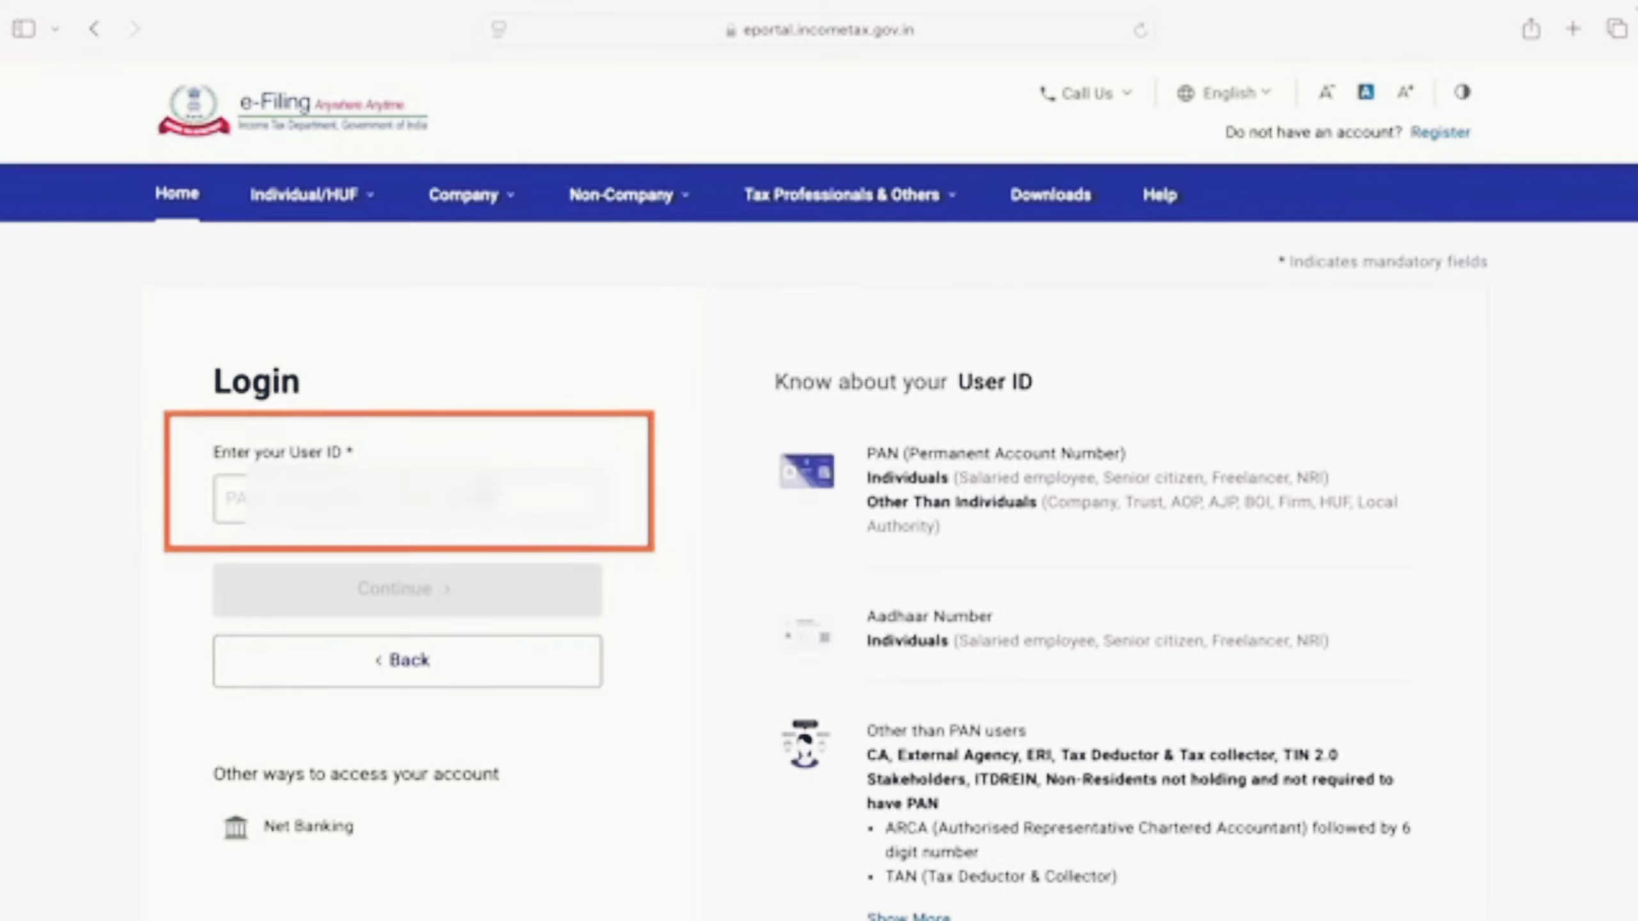
pyautogui.click(219, 519)
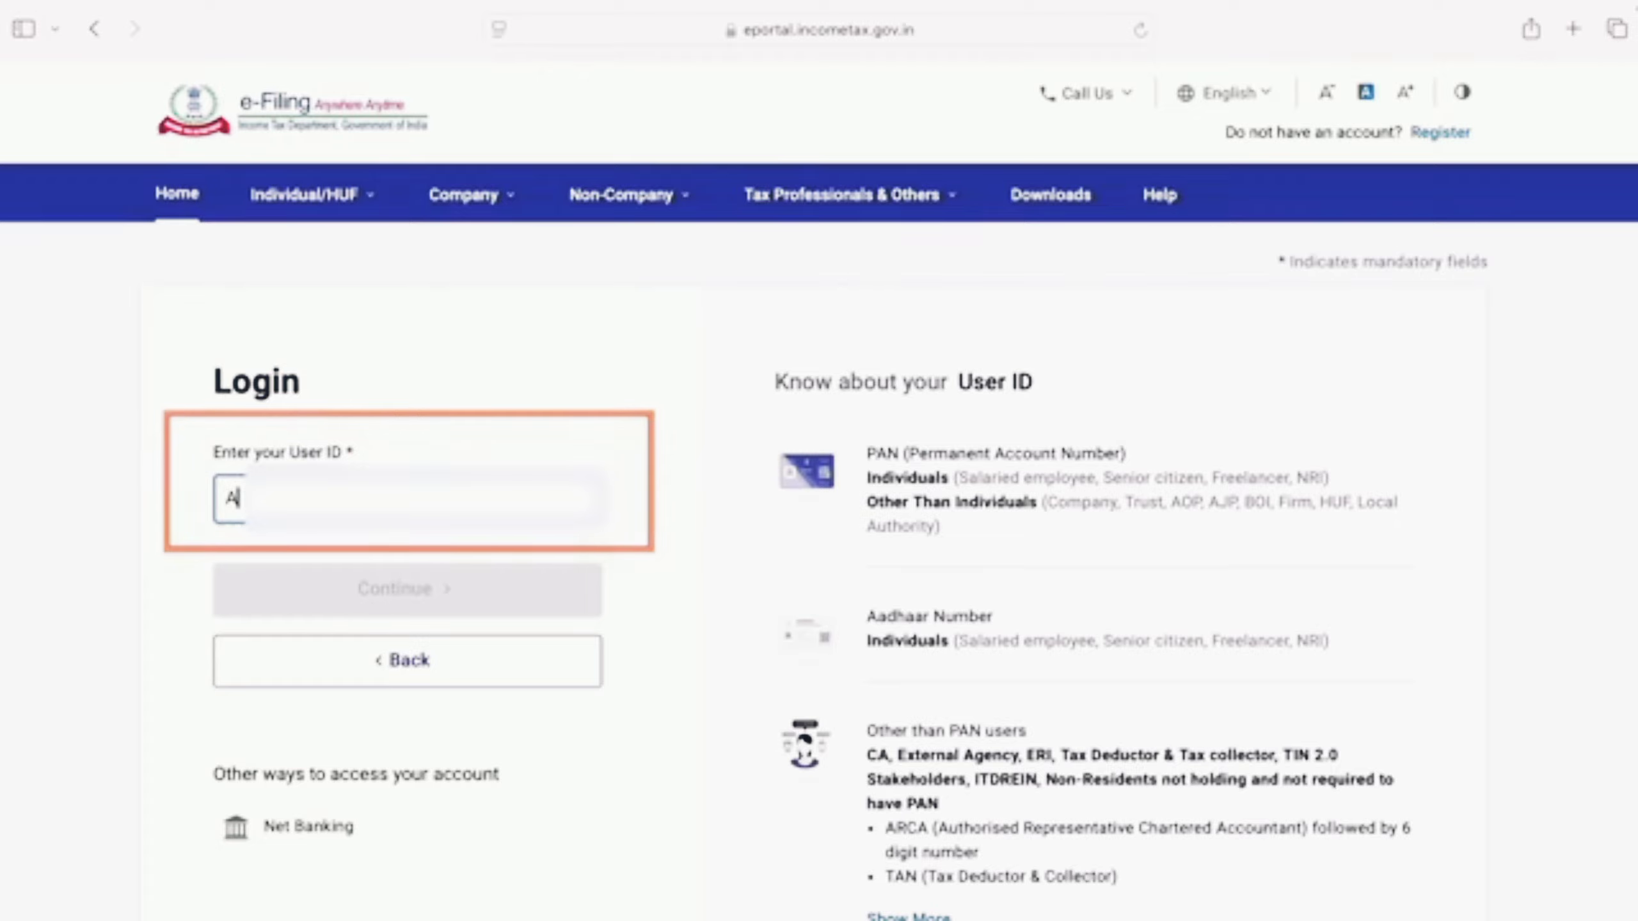
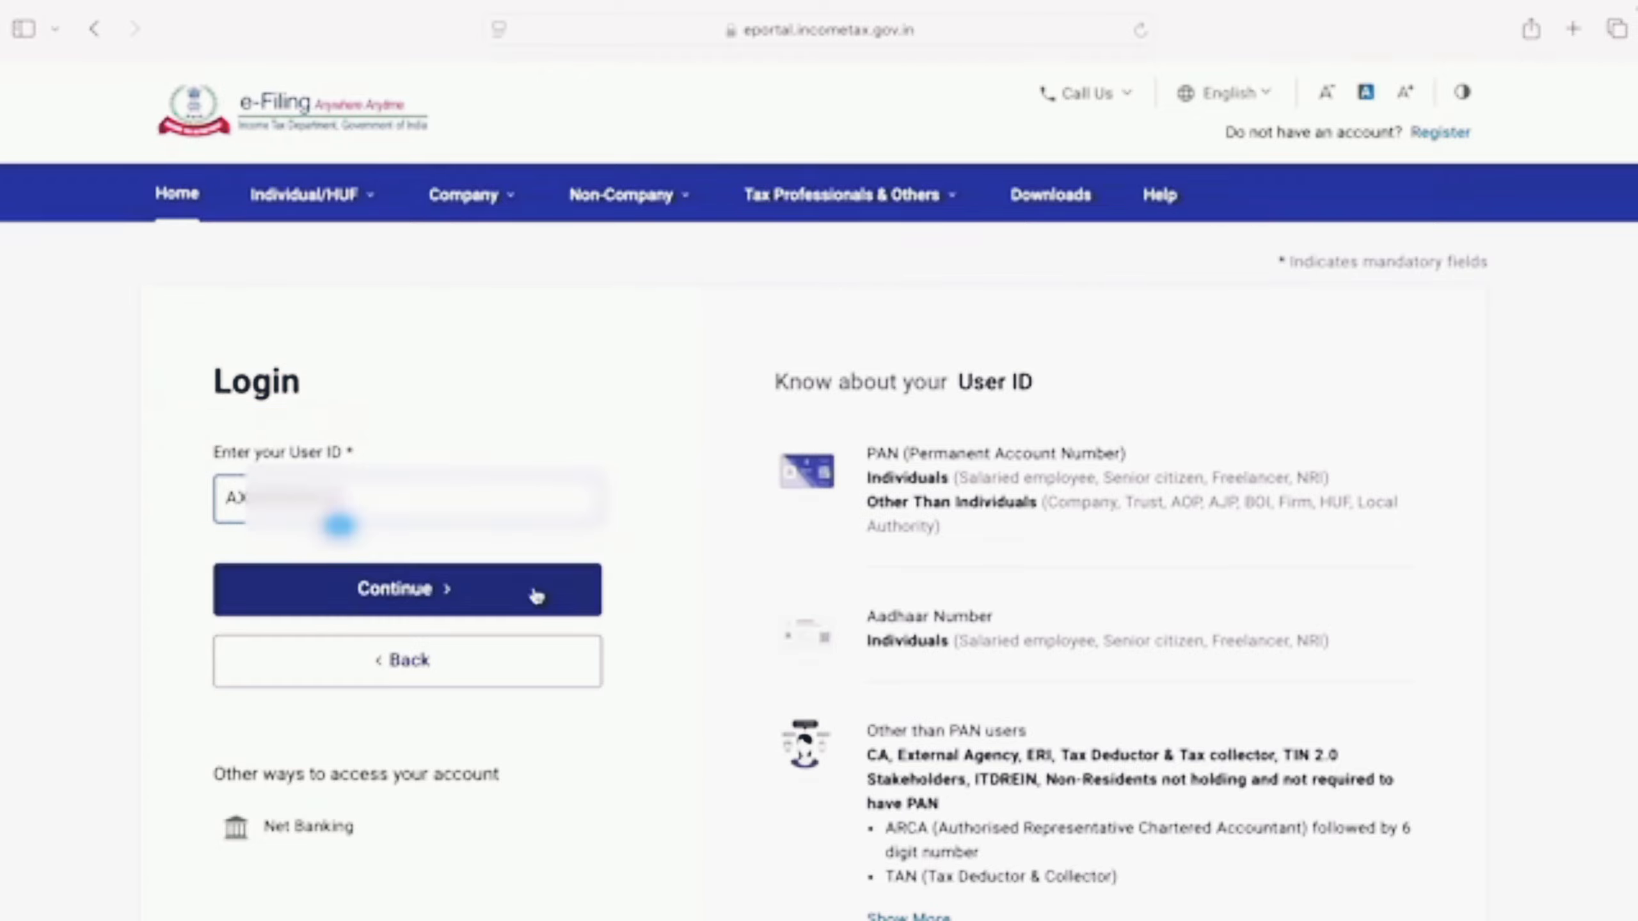
pyautogui.click(540, 598)
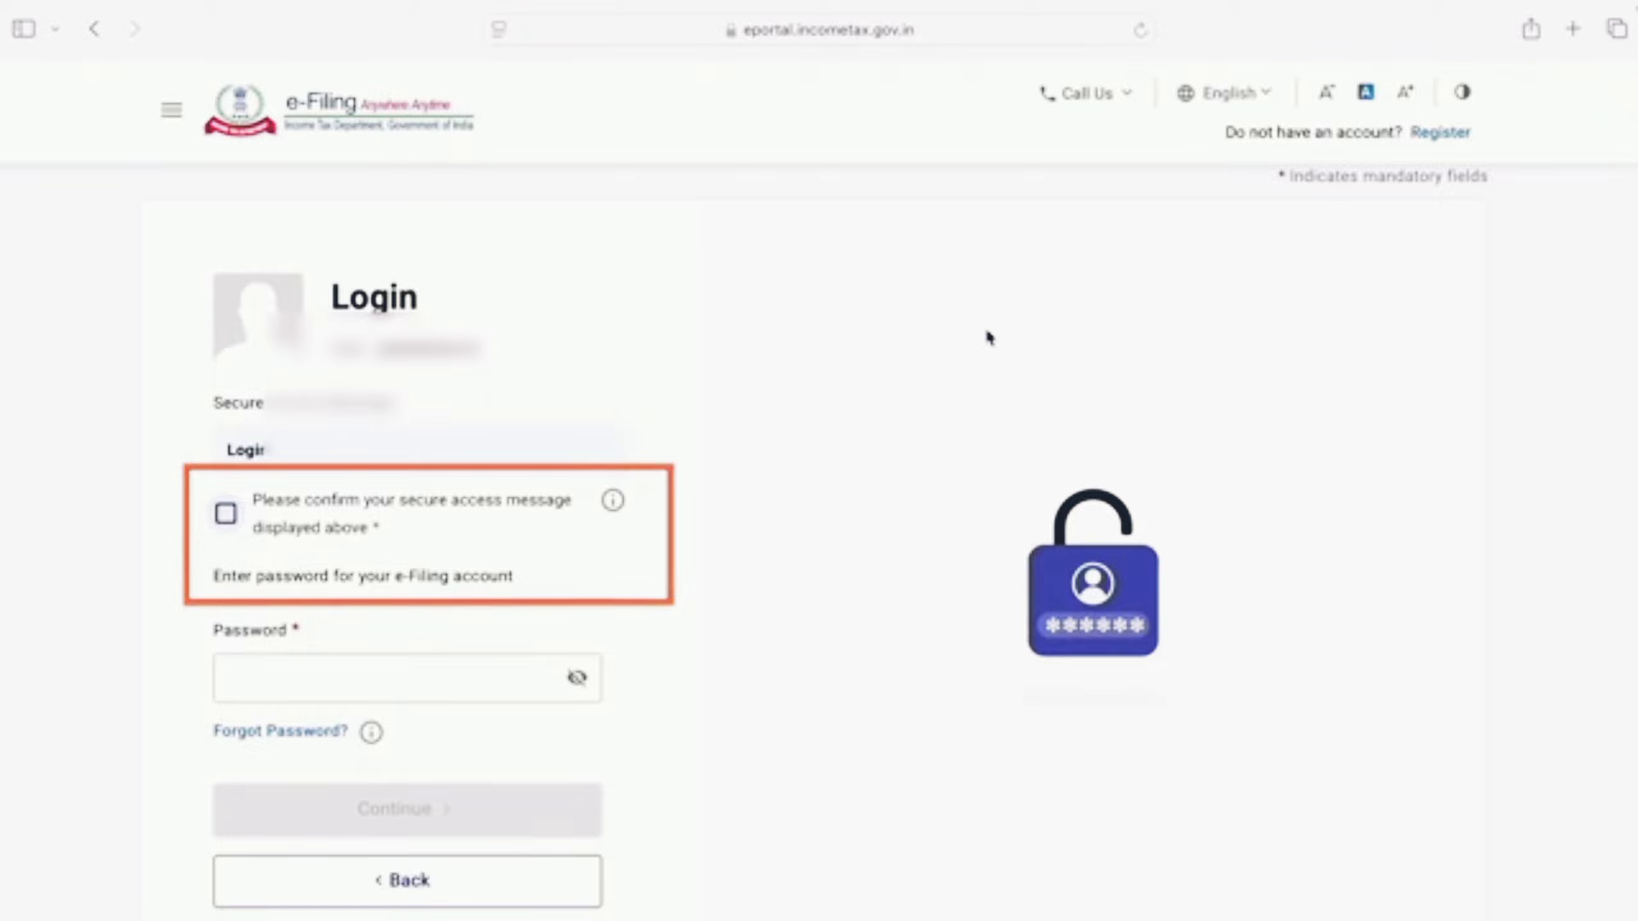
pyautogui.click(227, 515)
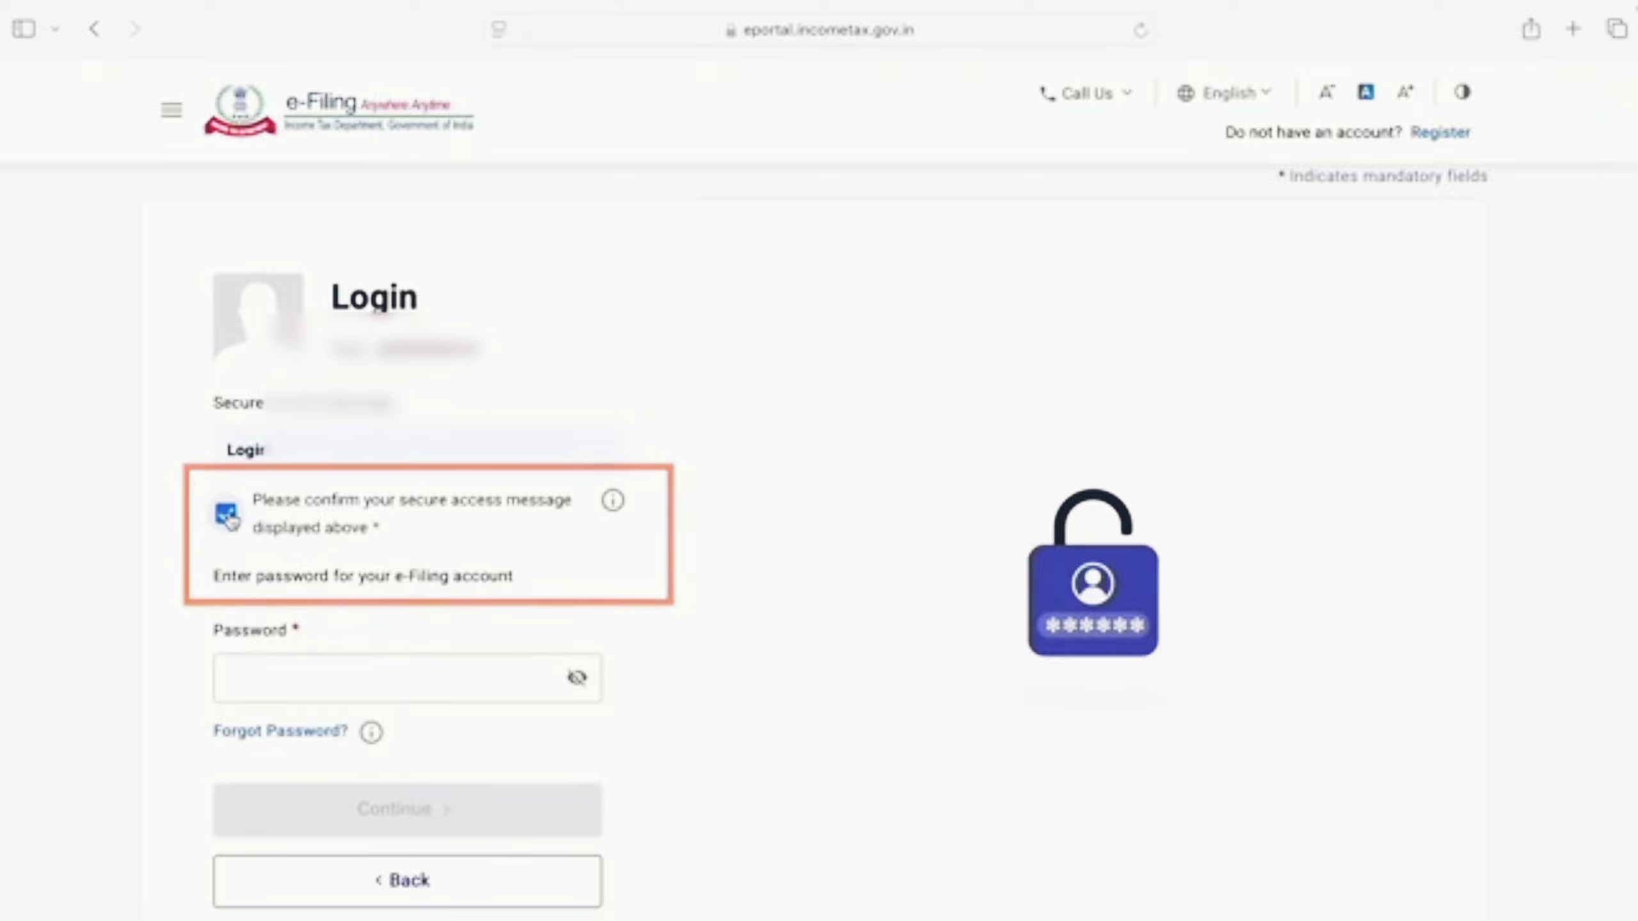
pyautogui.click(321, 674)
pyautogui.write('•••••••••')
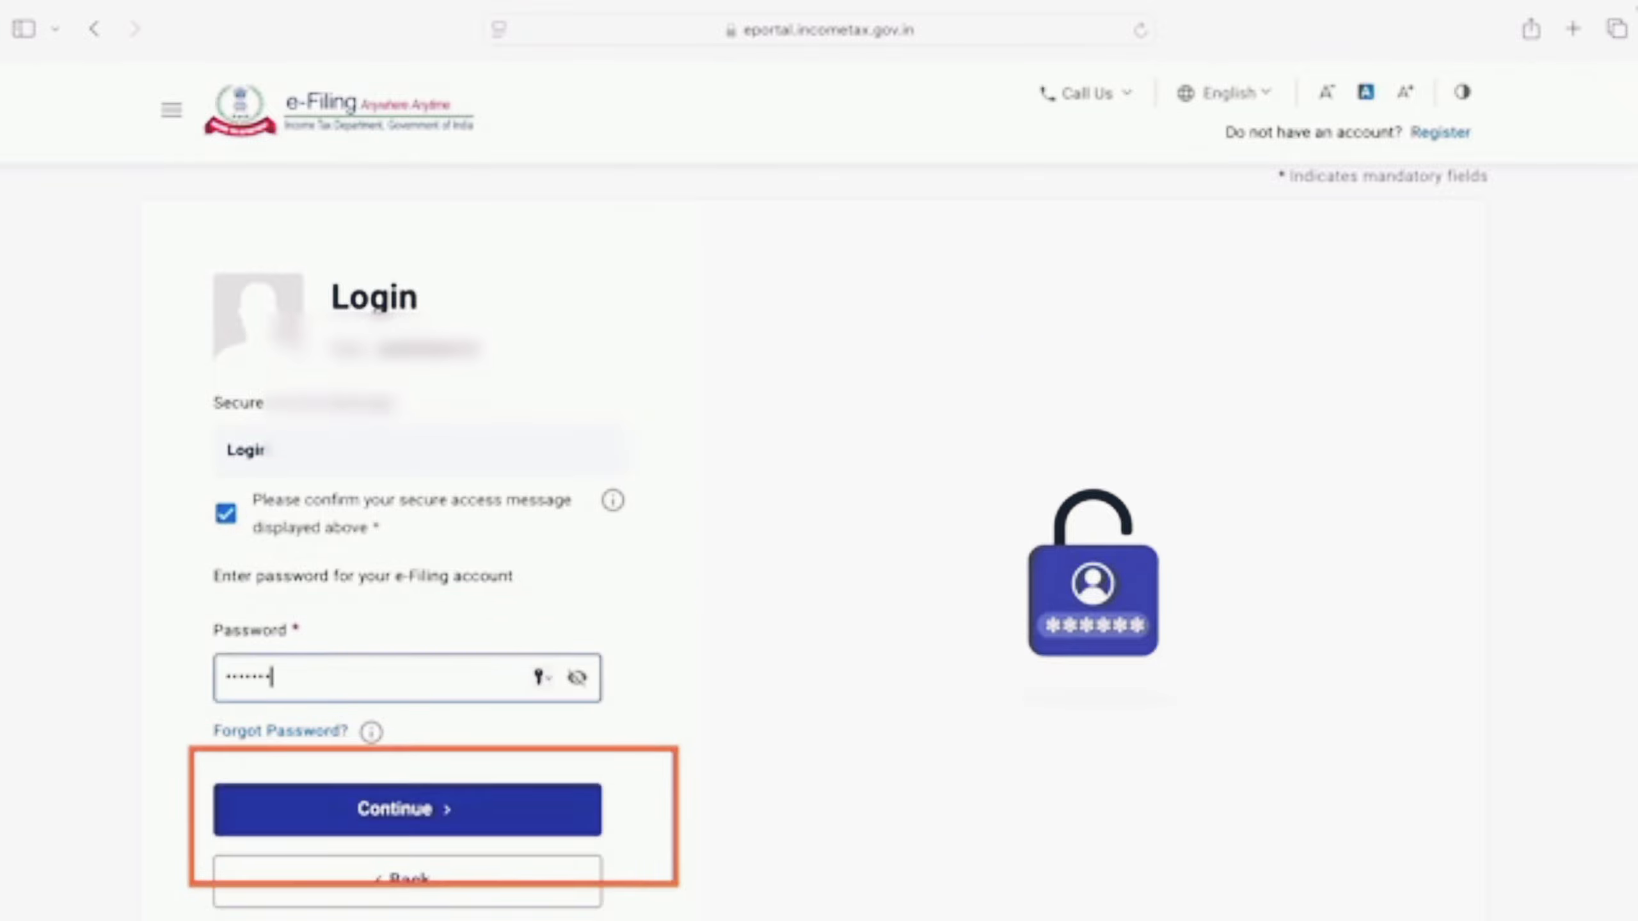
pyautogui.click(386, 809)
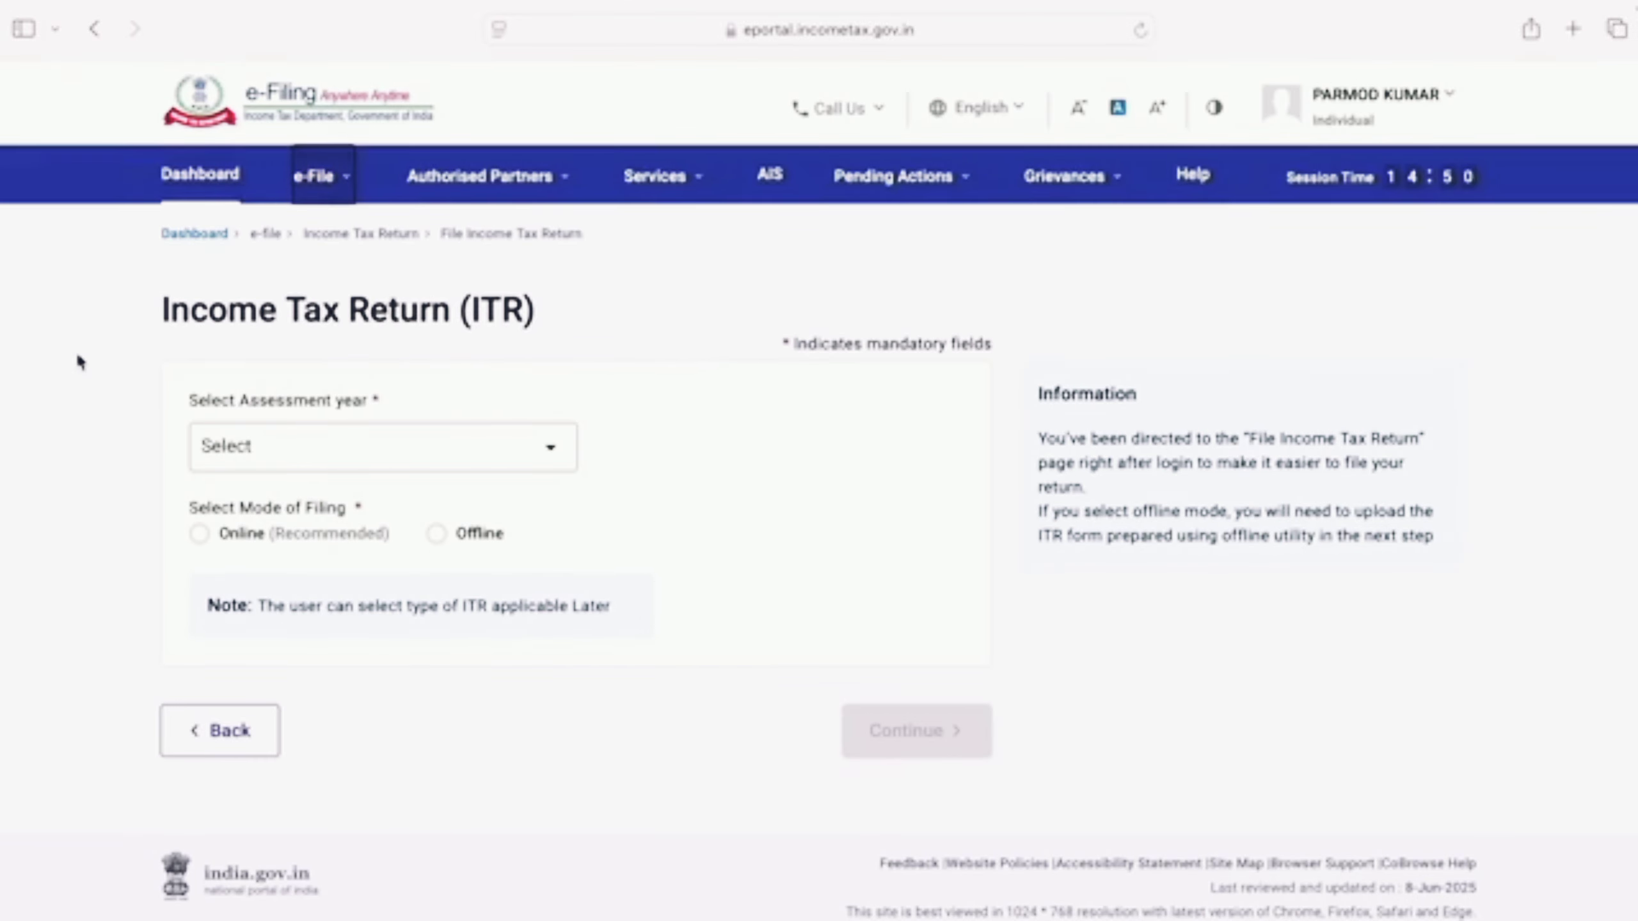
# Step: From the Dashboard, file a return for assessment year 2025-26 in Online mode
pyautogui.click(212, 182)
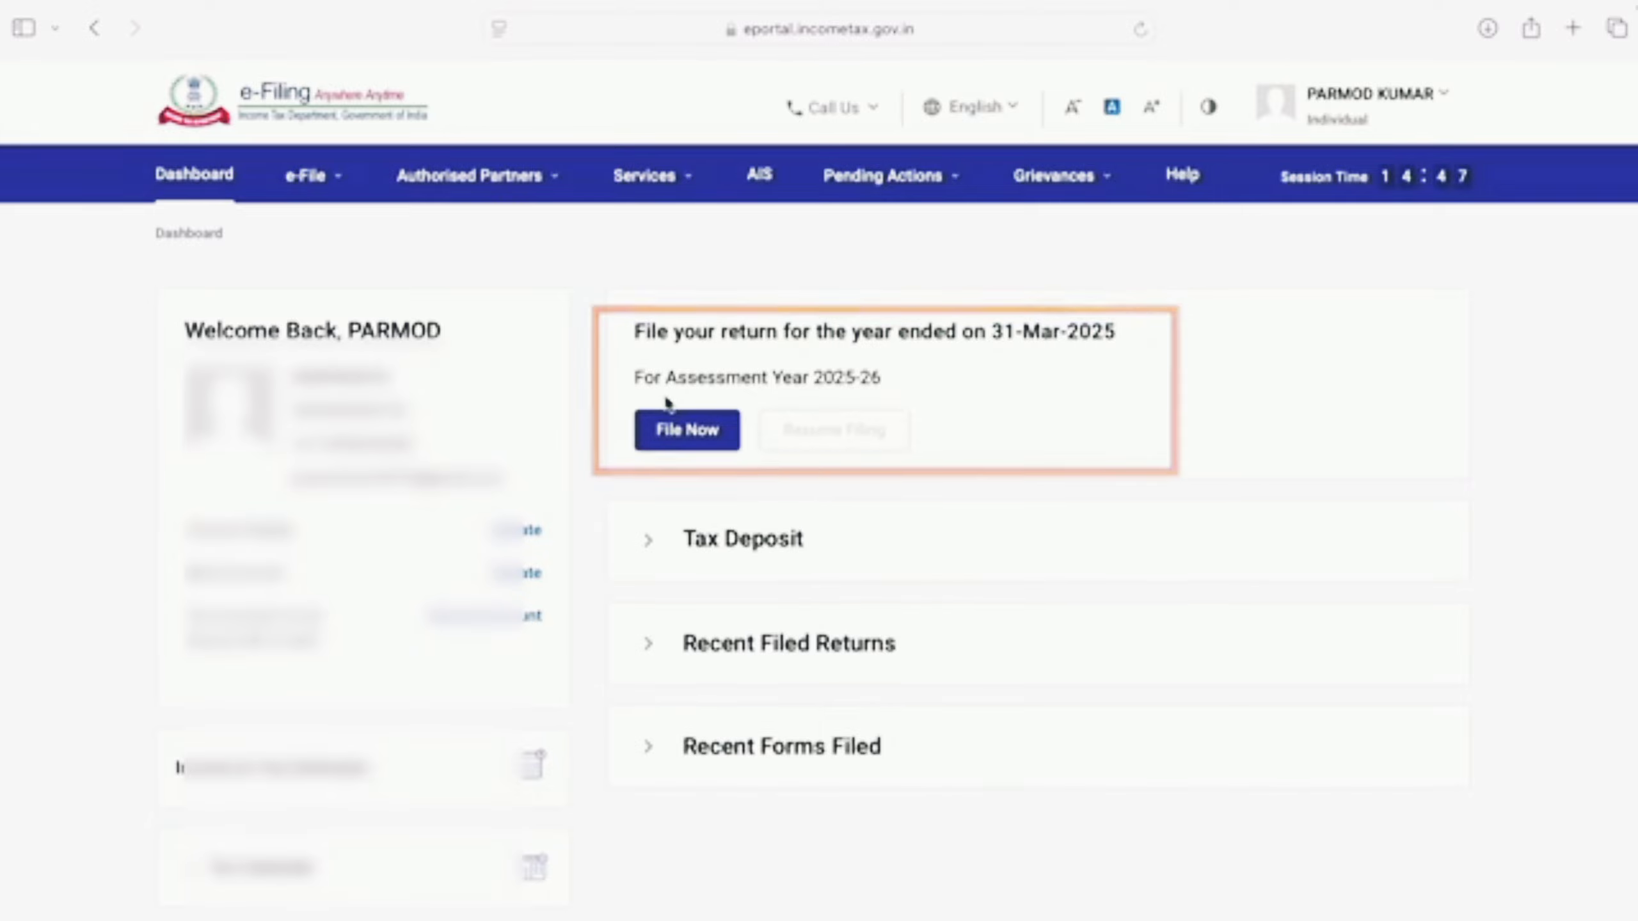
pyautogui.click(697, 452)
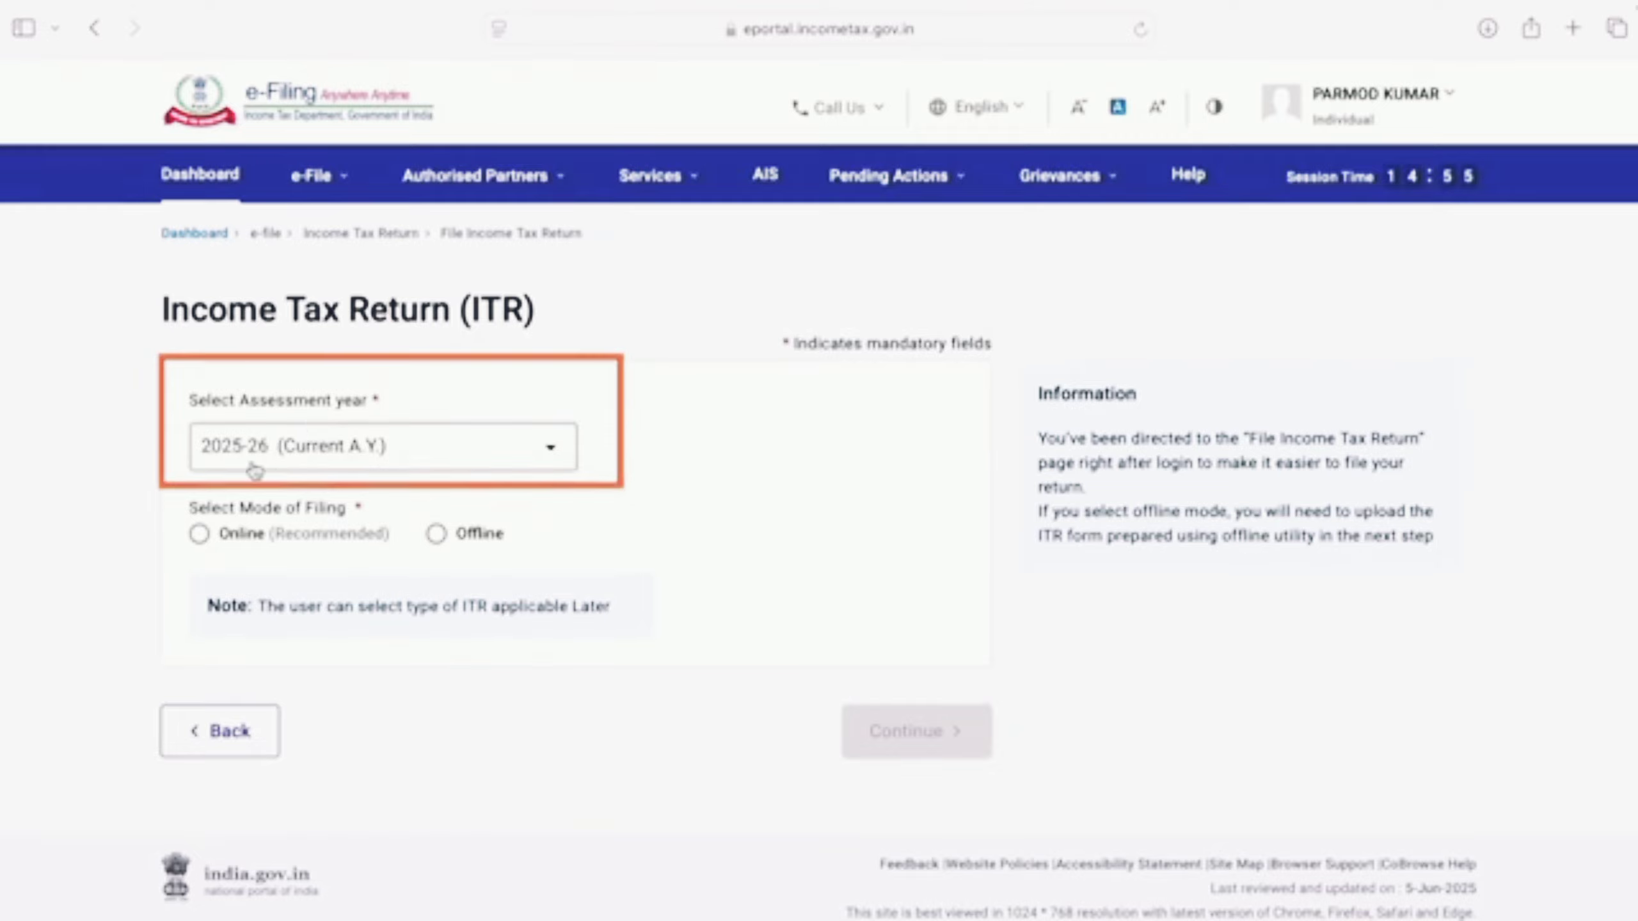
pyautogui.click(550, 447)
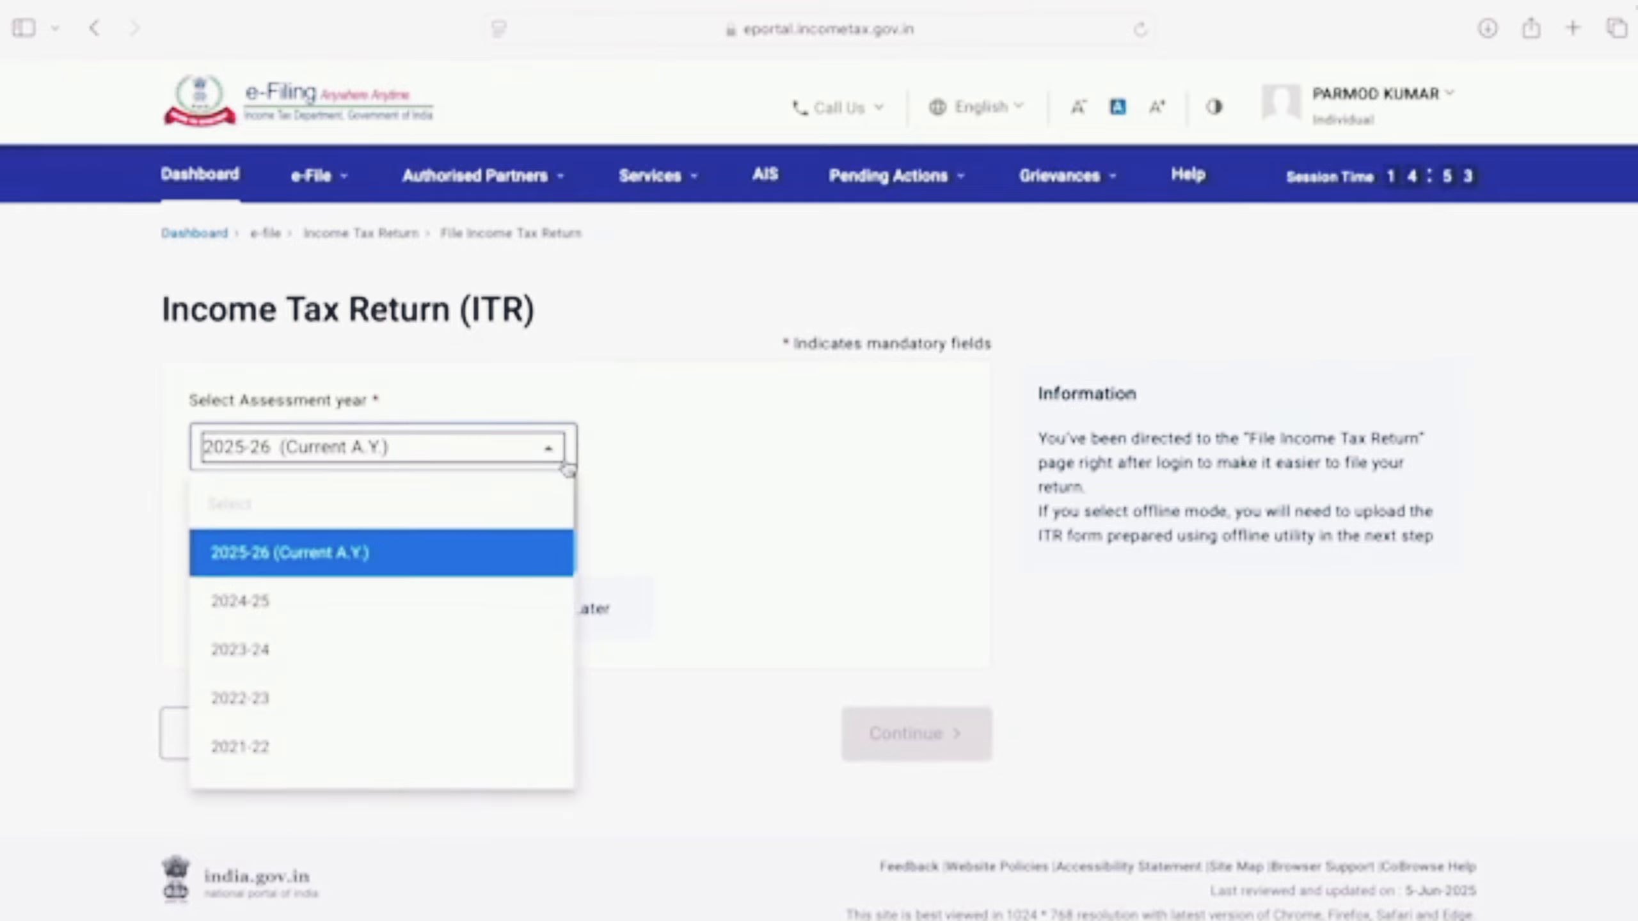
pyautogui.click(657, 515)
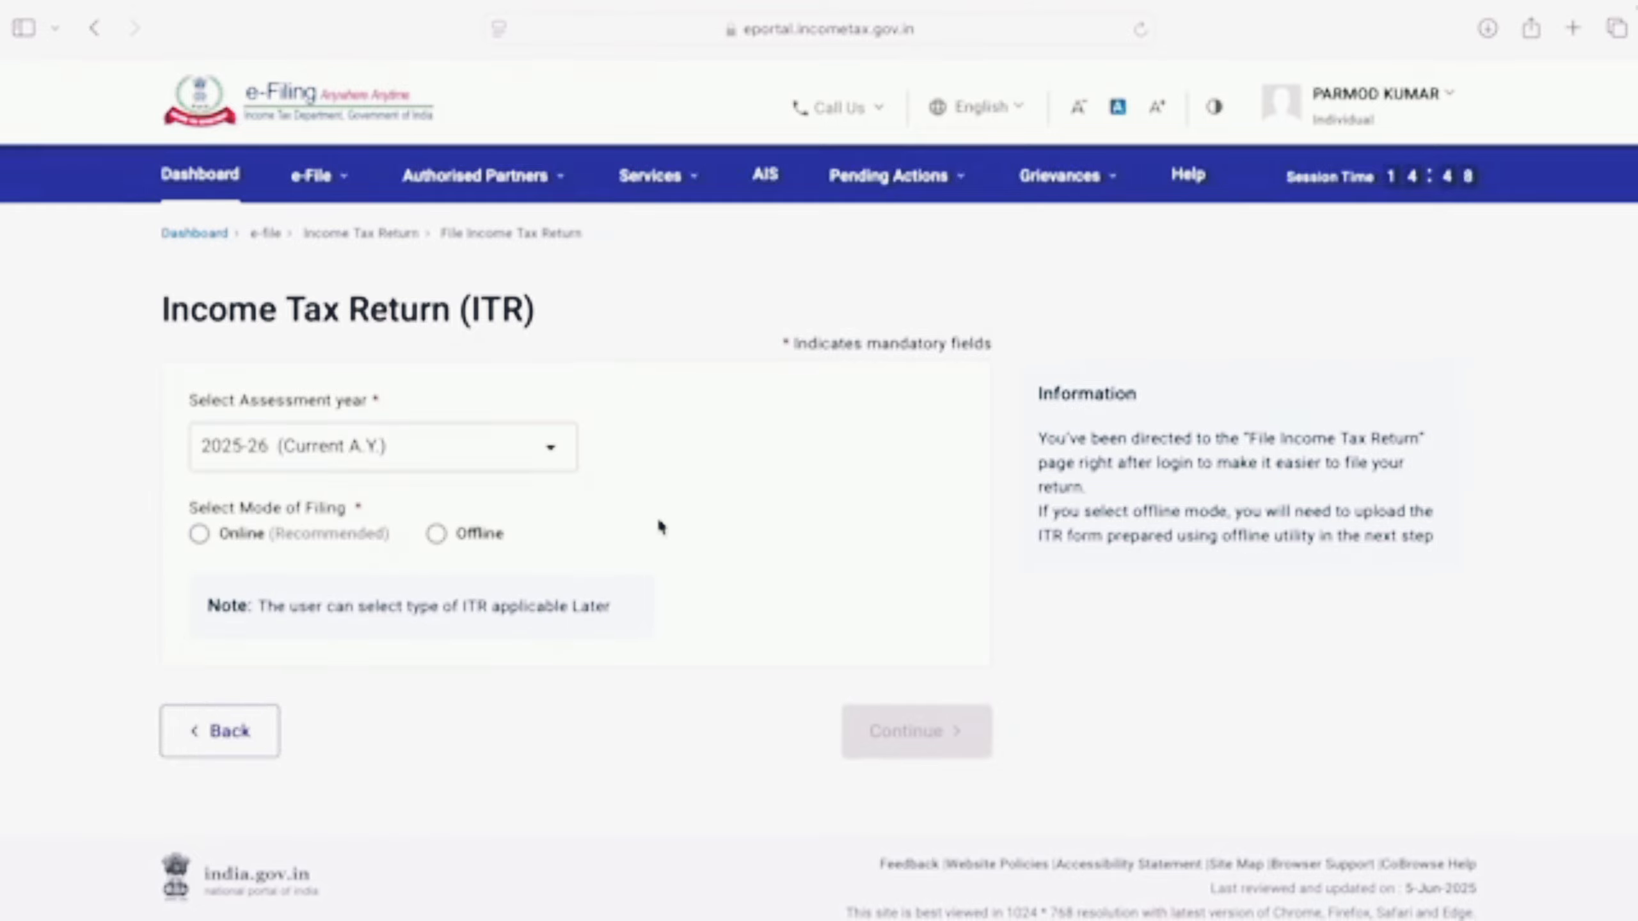
pyautogui.click(202, 542)
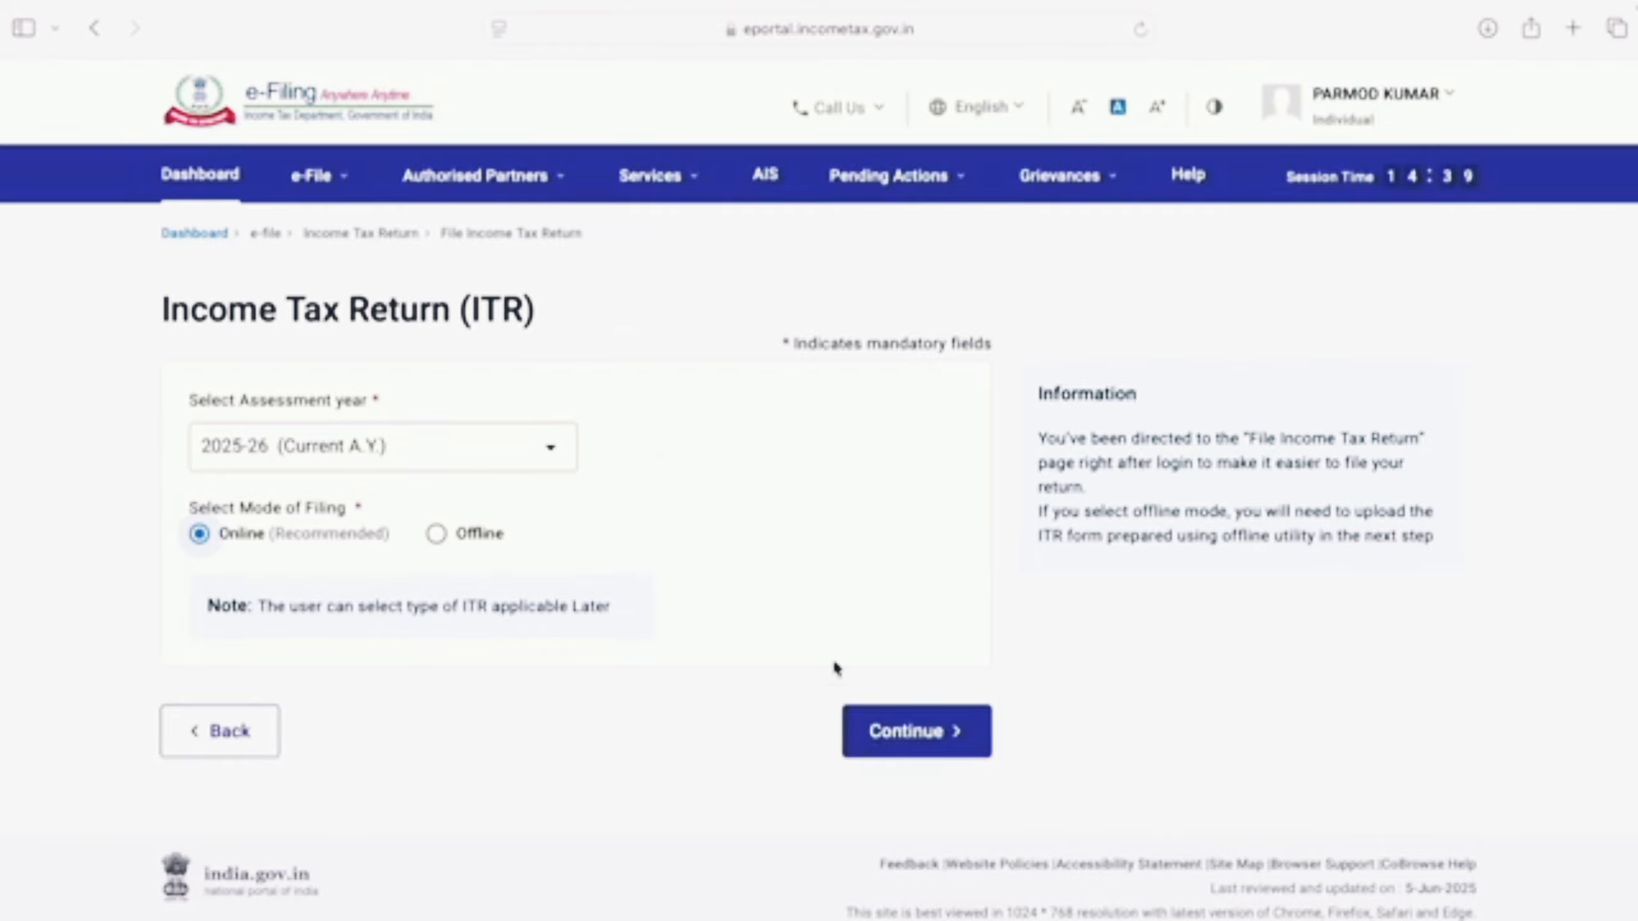
pyautogui.click(977, 735)
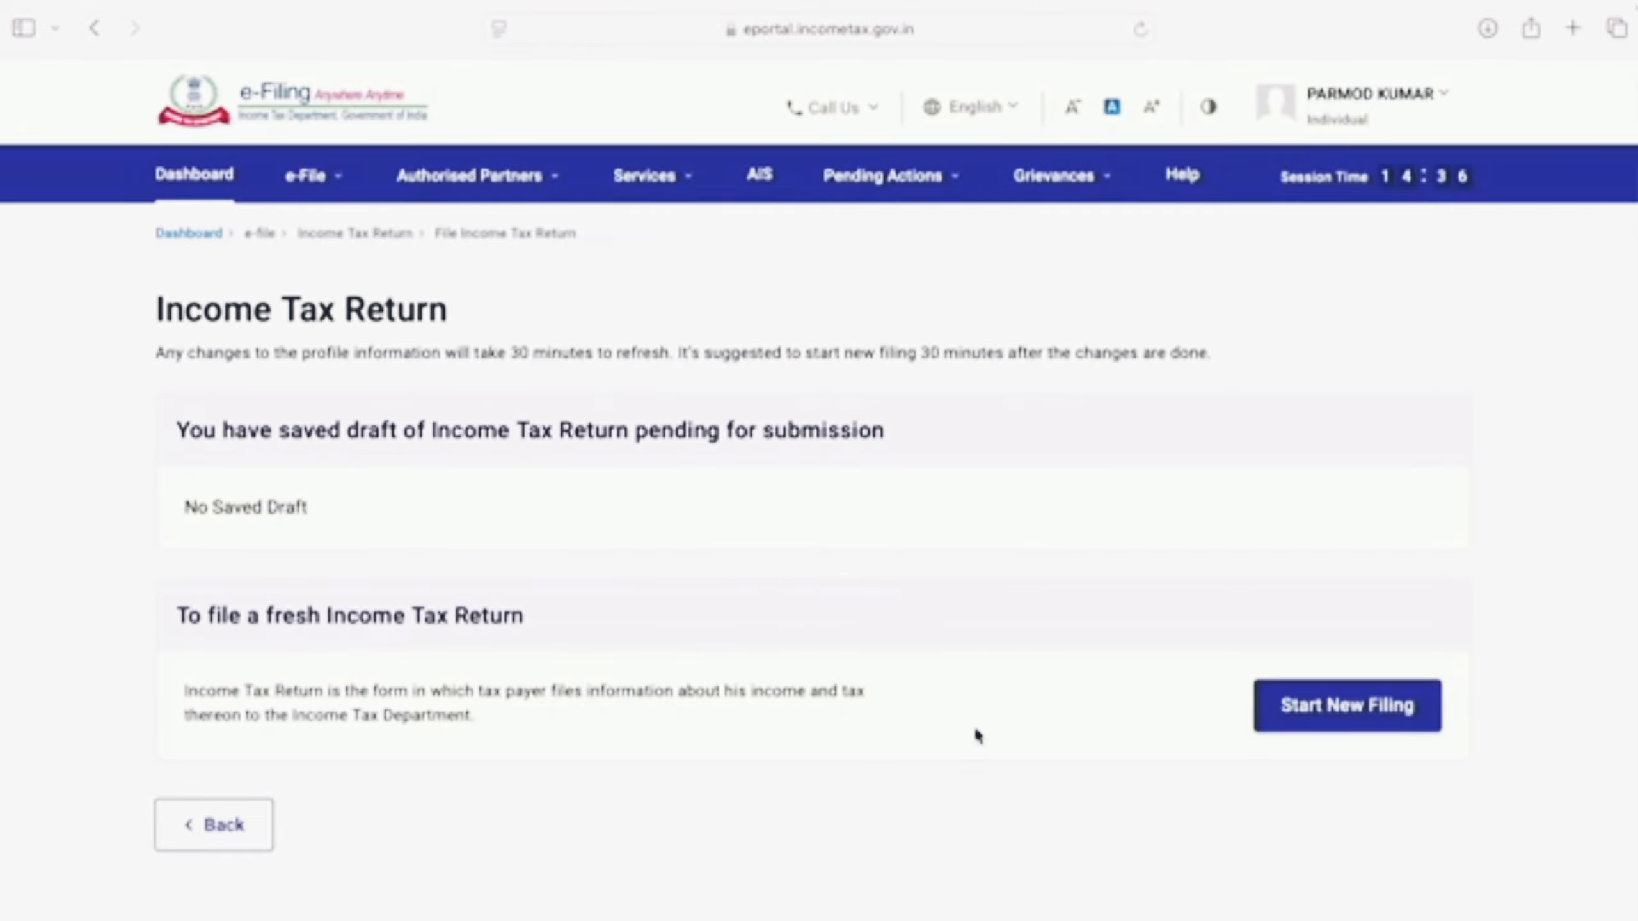
# Step: Start a new filing with Individual status and proceed with ITR - 1 as the form
pyautogui.click(1361, 733)
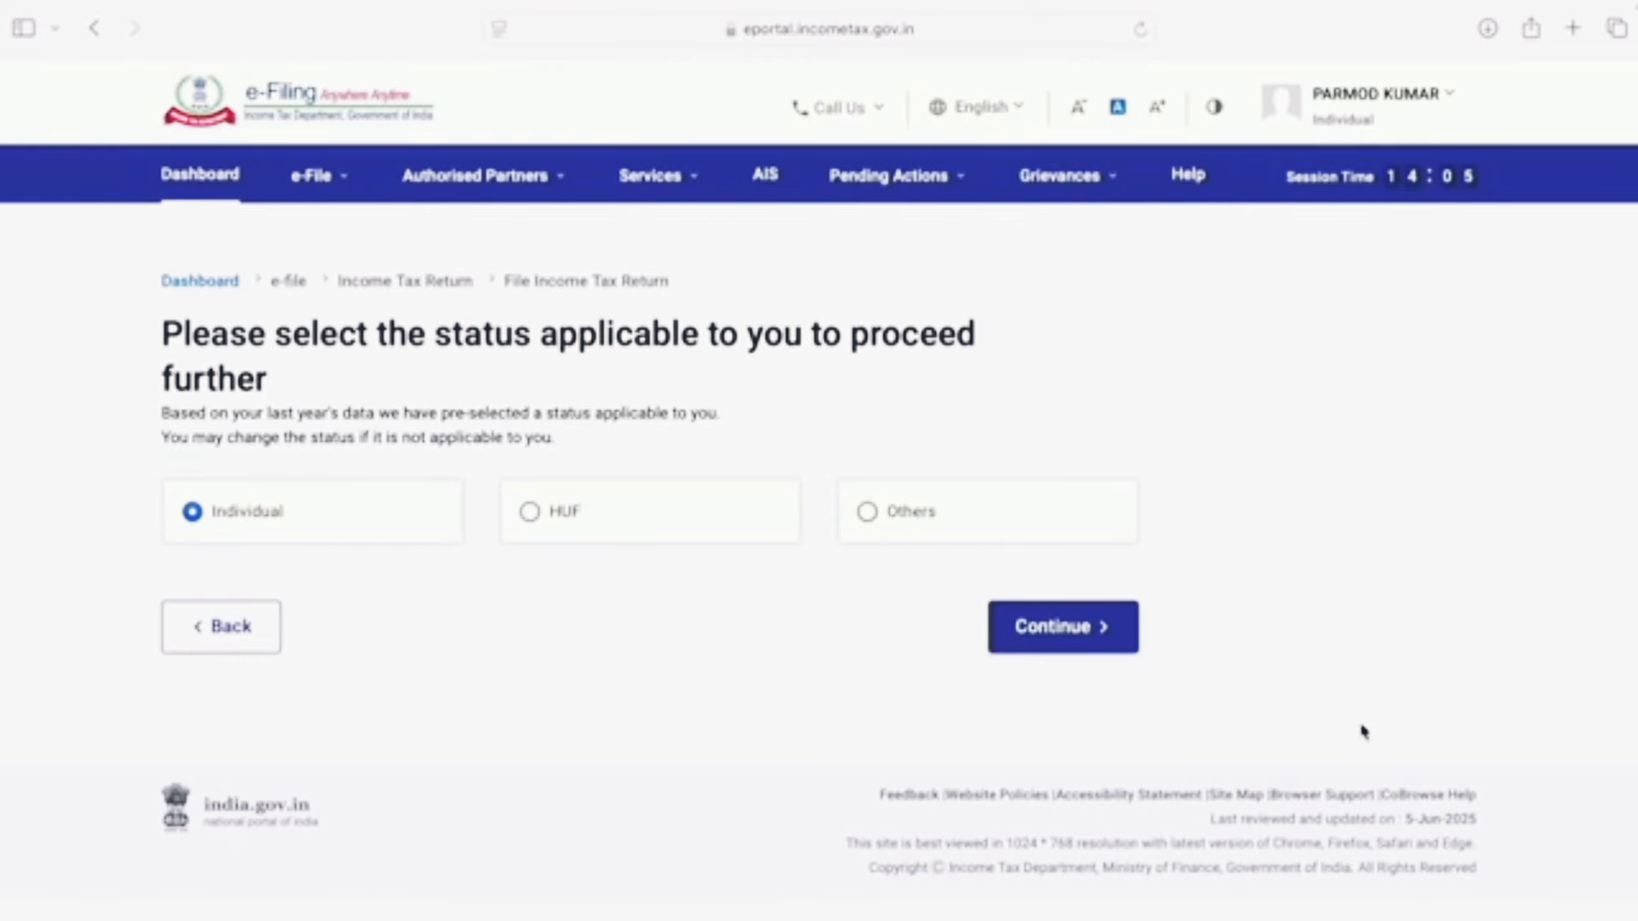
pyautogui.click(1106, 643)
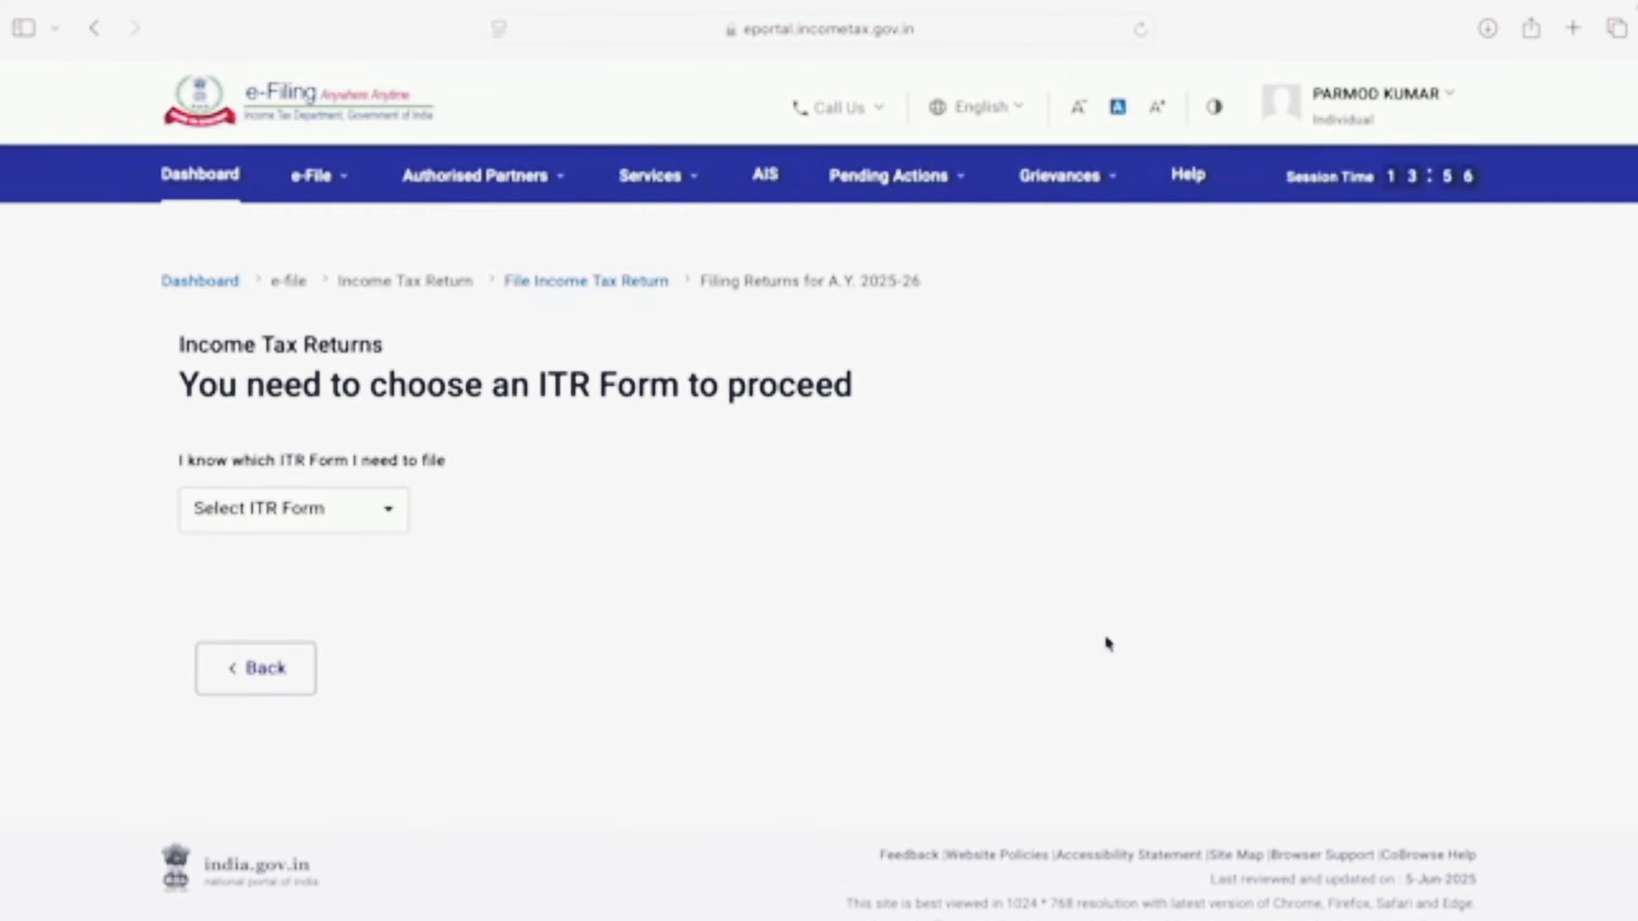
pyautogui.click(397, 516)
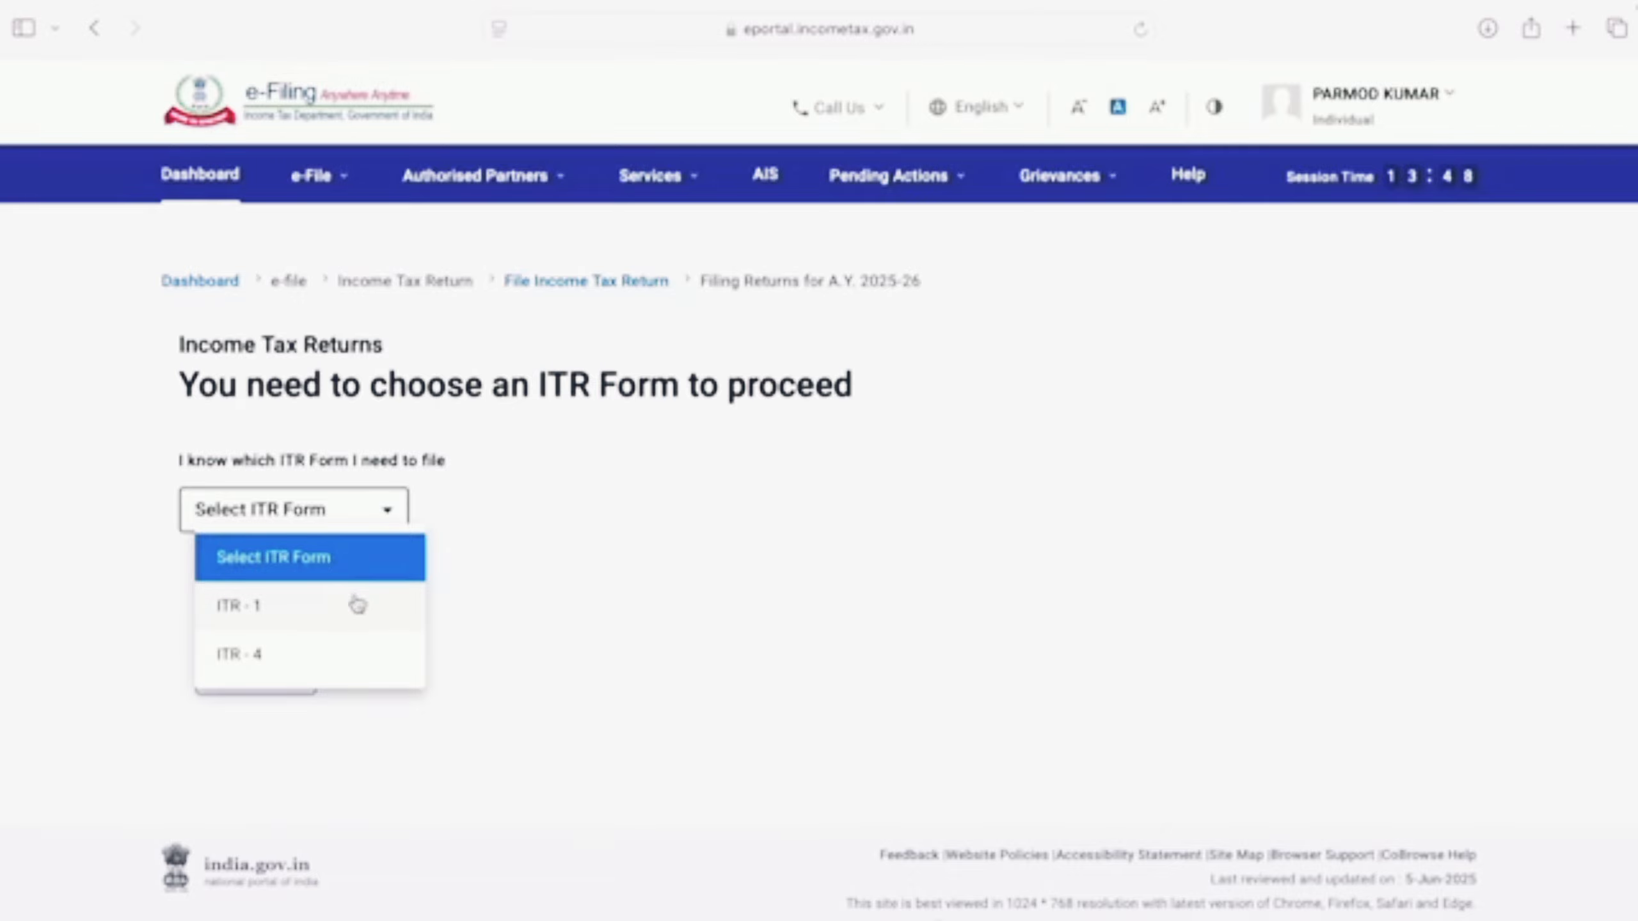
pyautogui.click(238, 605)
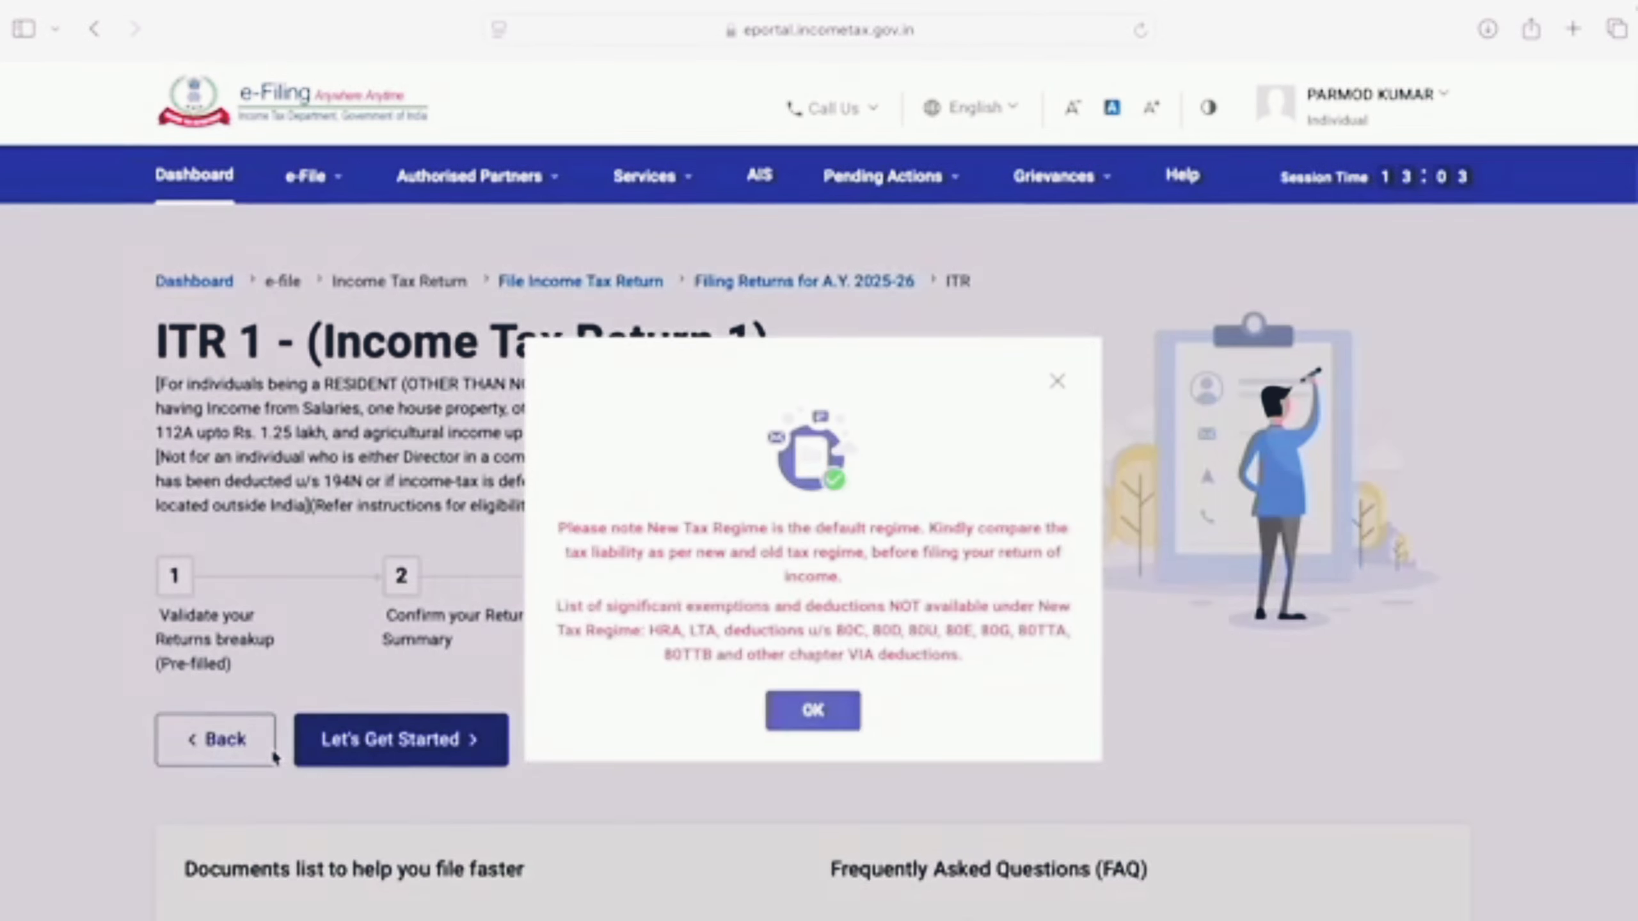
pyautogui.click(274, 752)
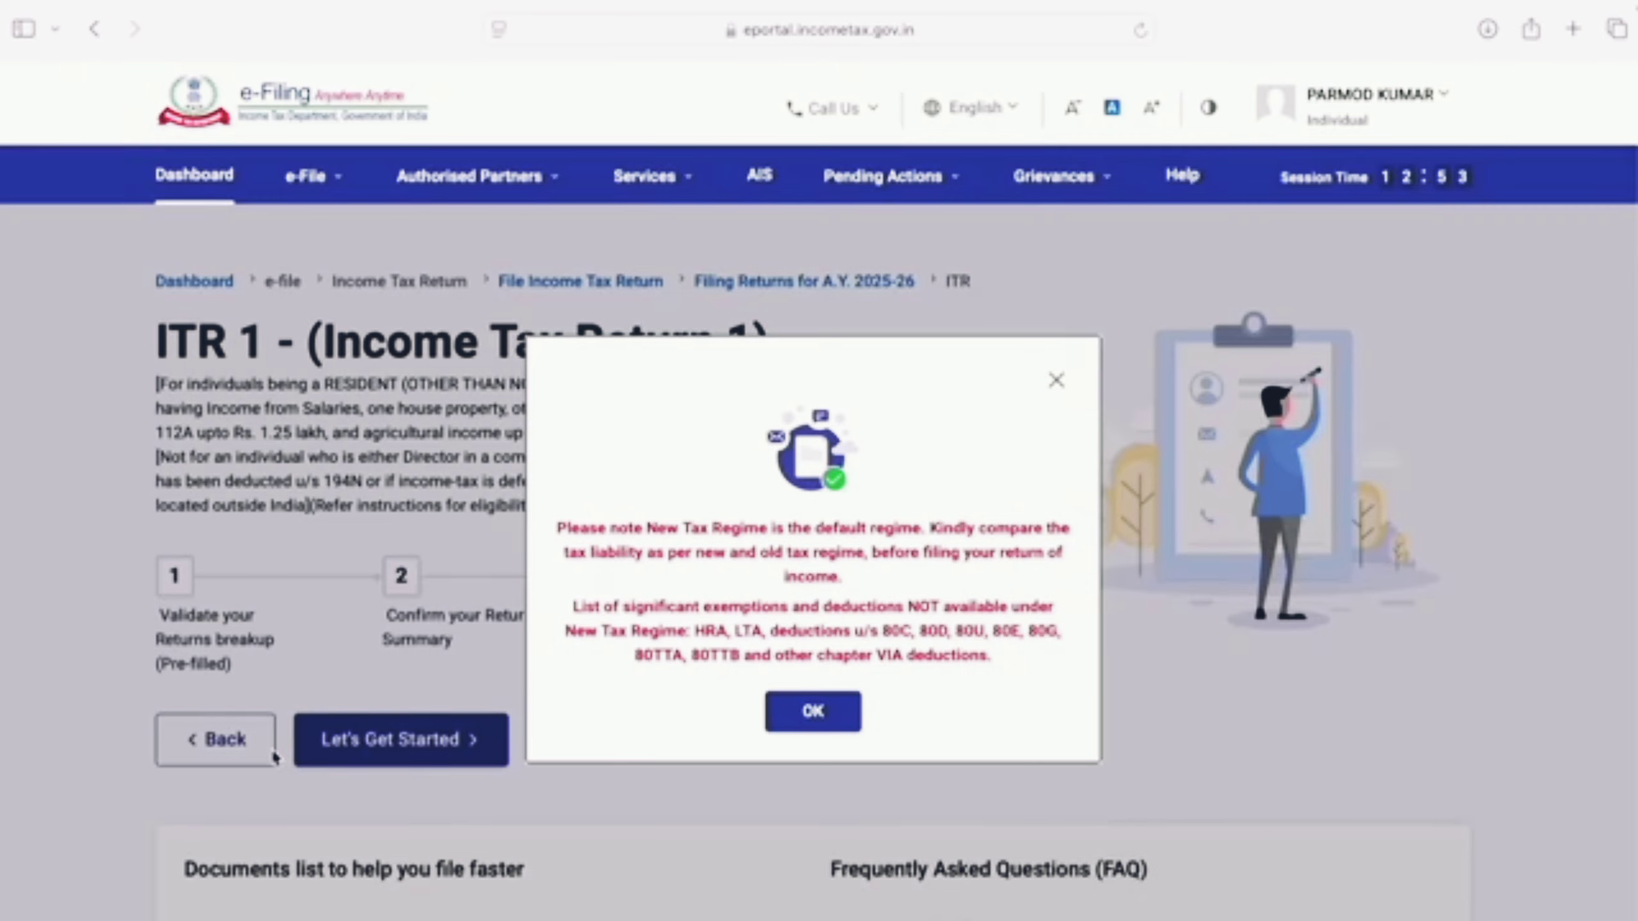
# Step: Dismiss the regime notice and select 'Taxable income is more than basic exemption limit' as the filing reason
pyautogui.click(811, 721)
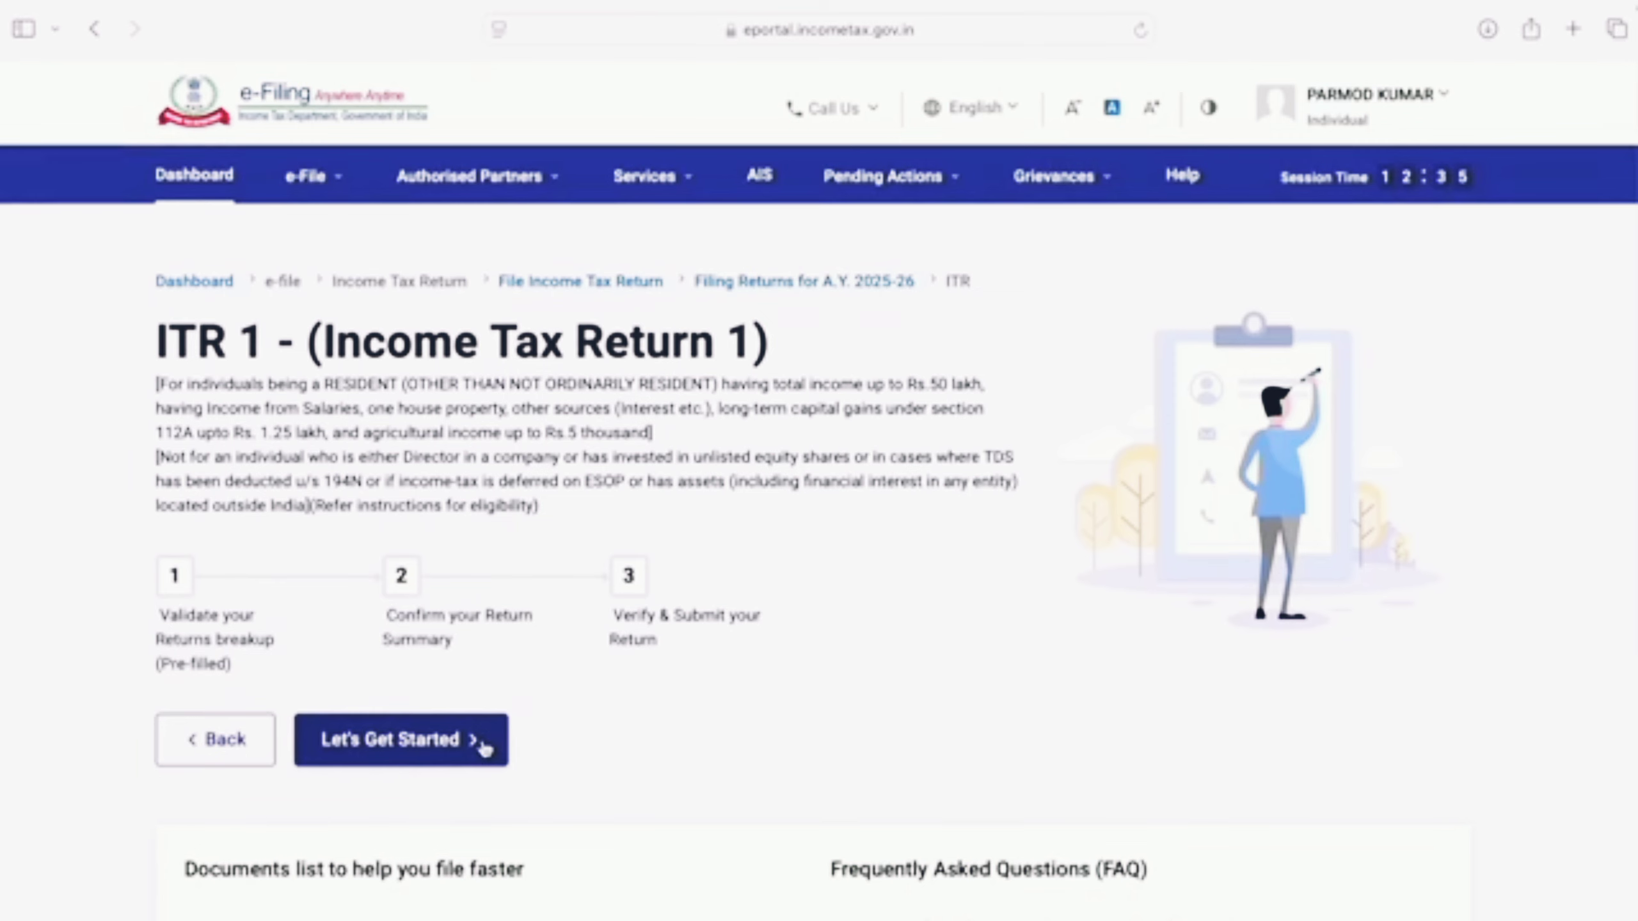
pyautogui.click(445, 750)
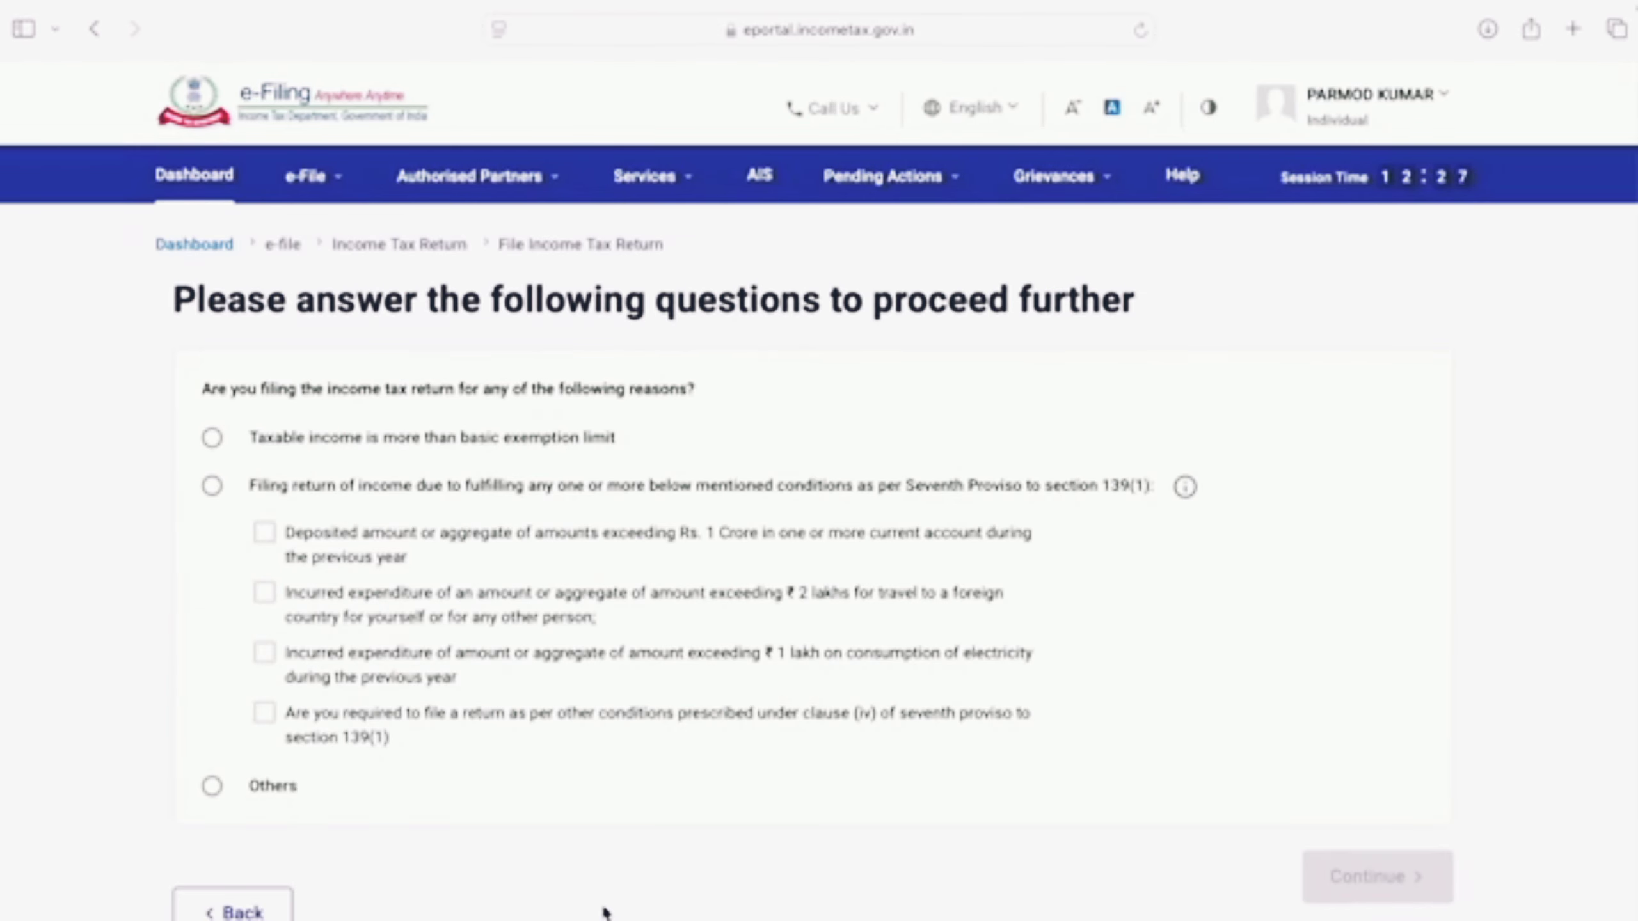
pyautogui.click(213, 438)
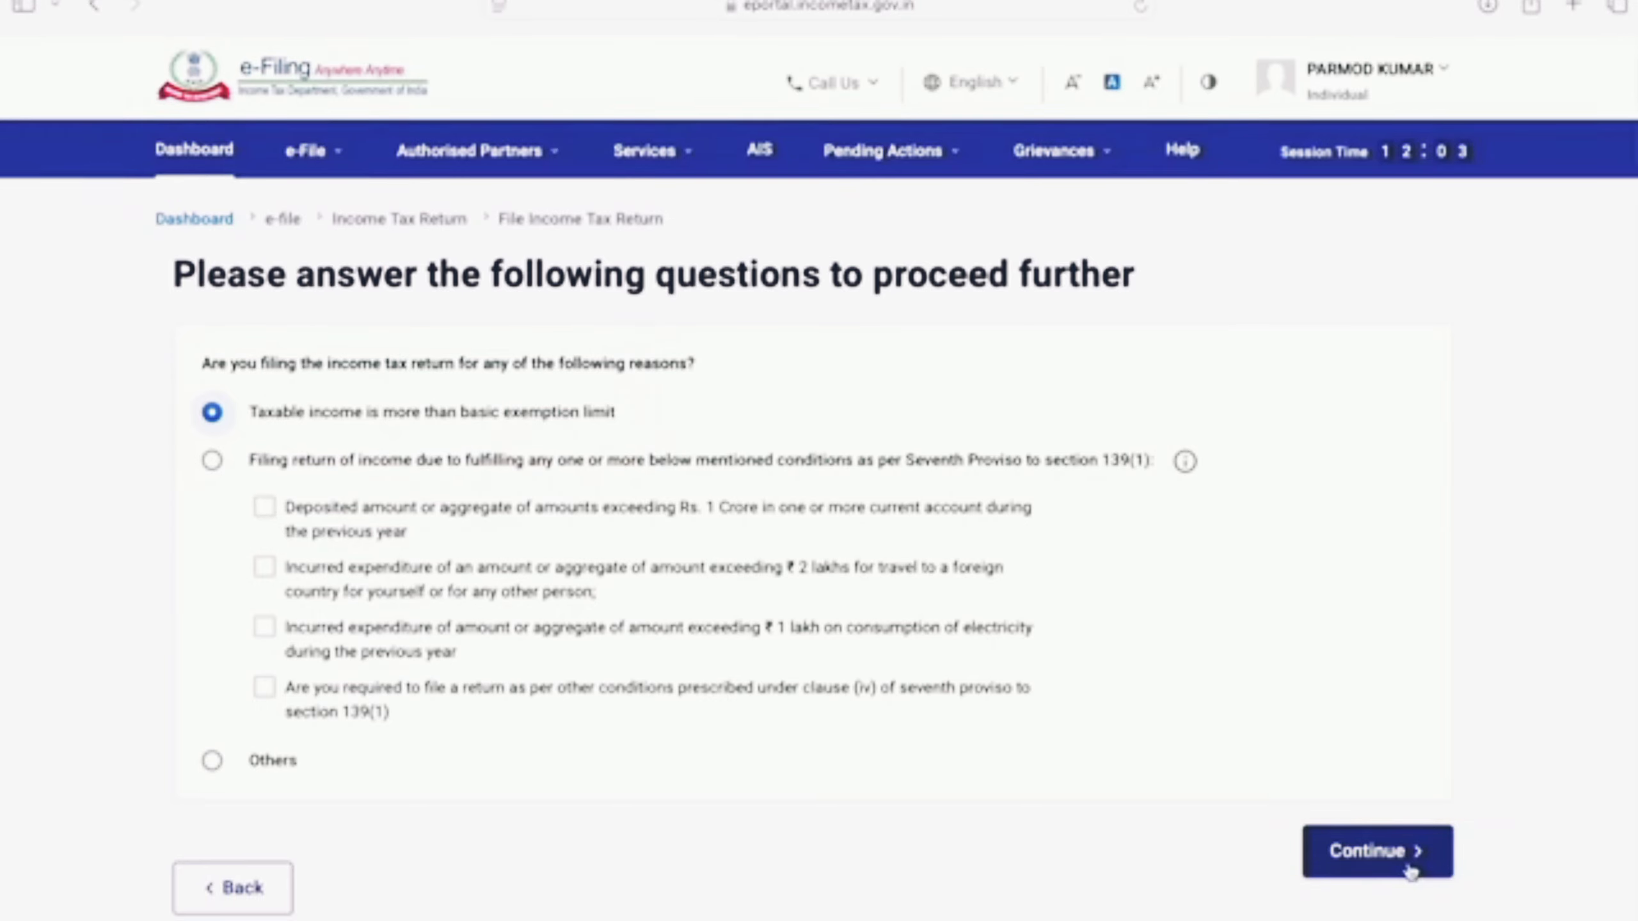
pyautogui.click(1374, 851)
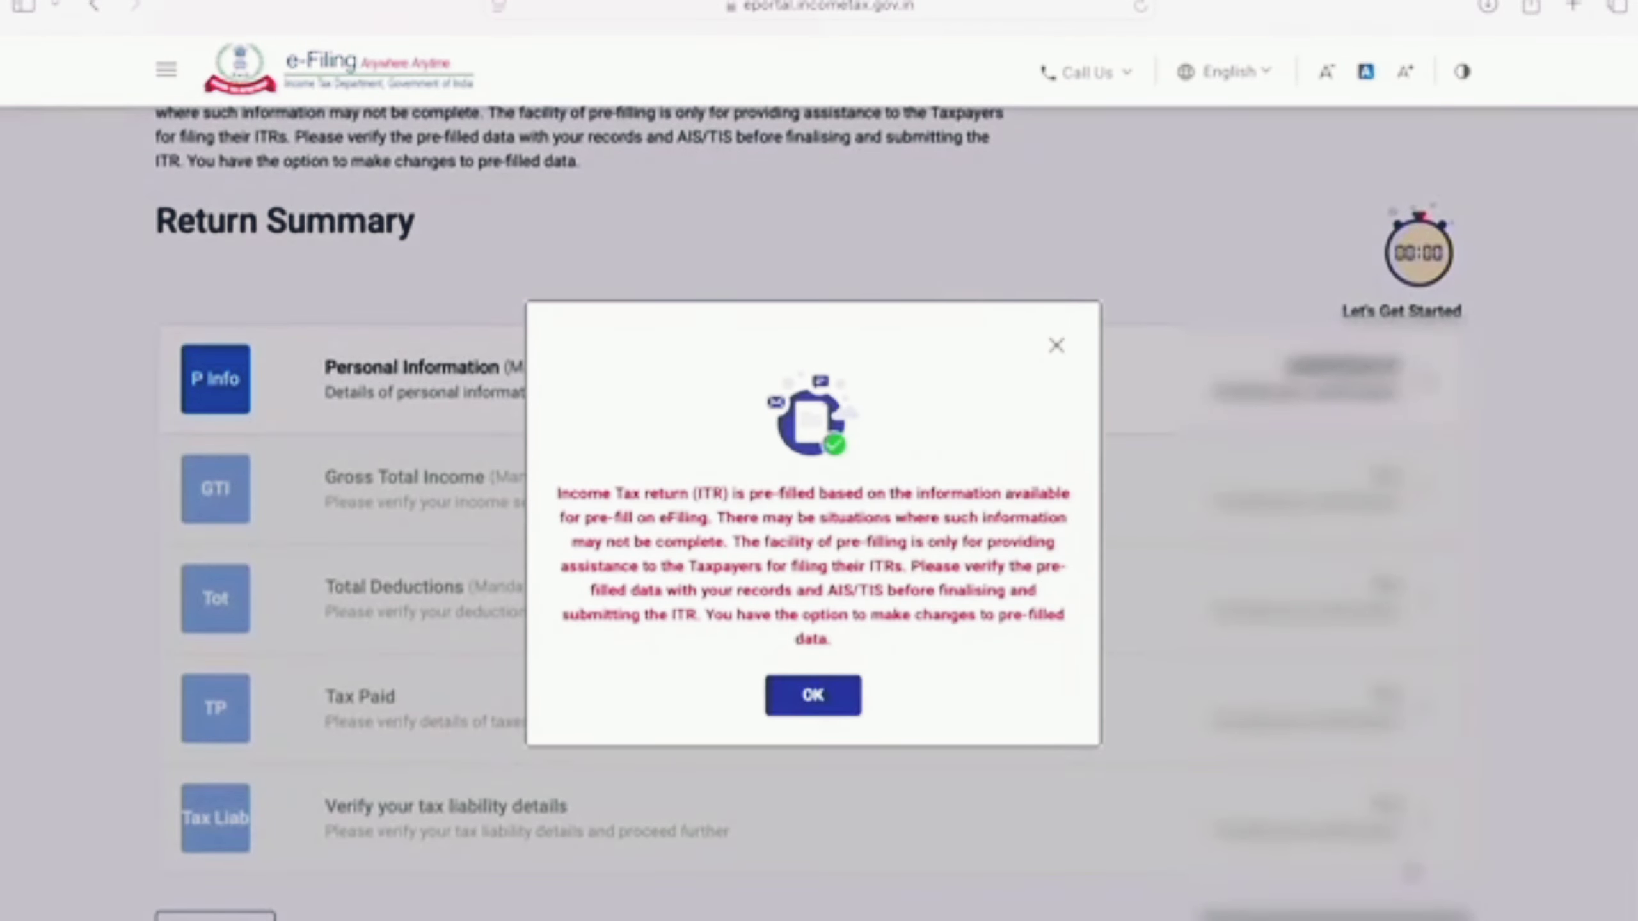
# Step: Dismiss the pre-filled data notice and open the Personal Information (Mandatory) section
pyautogui.click(814, 697)
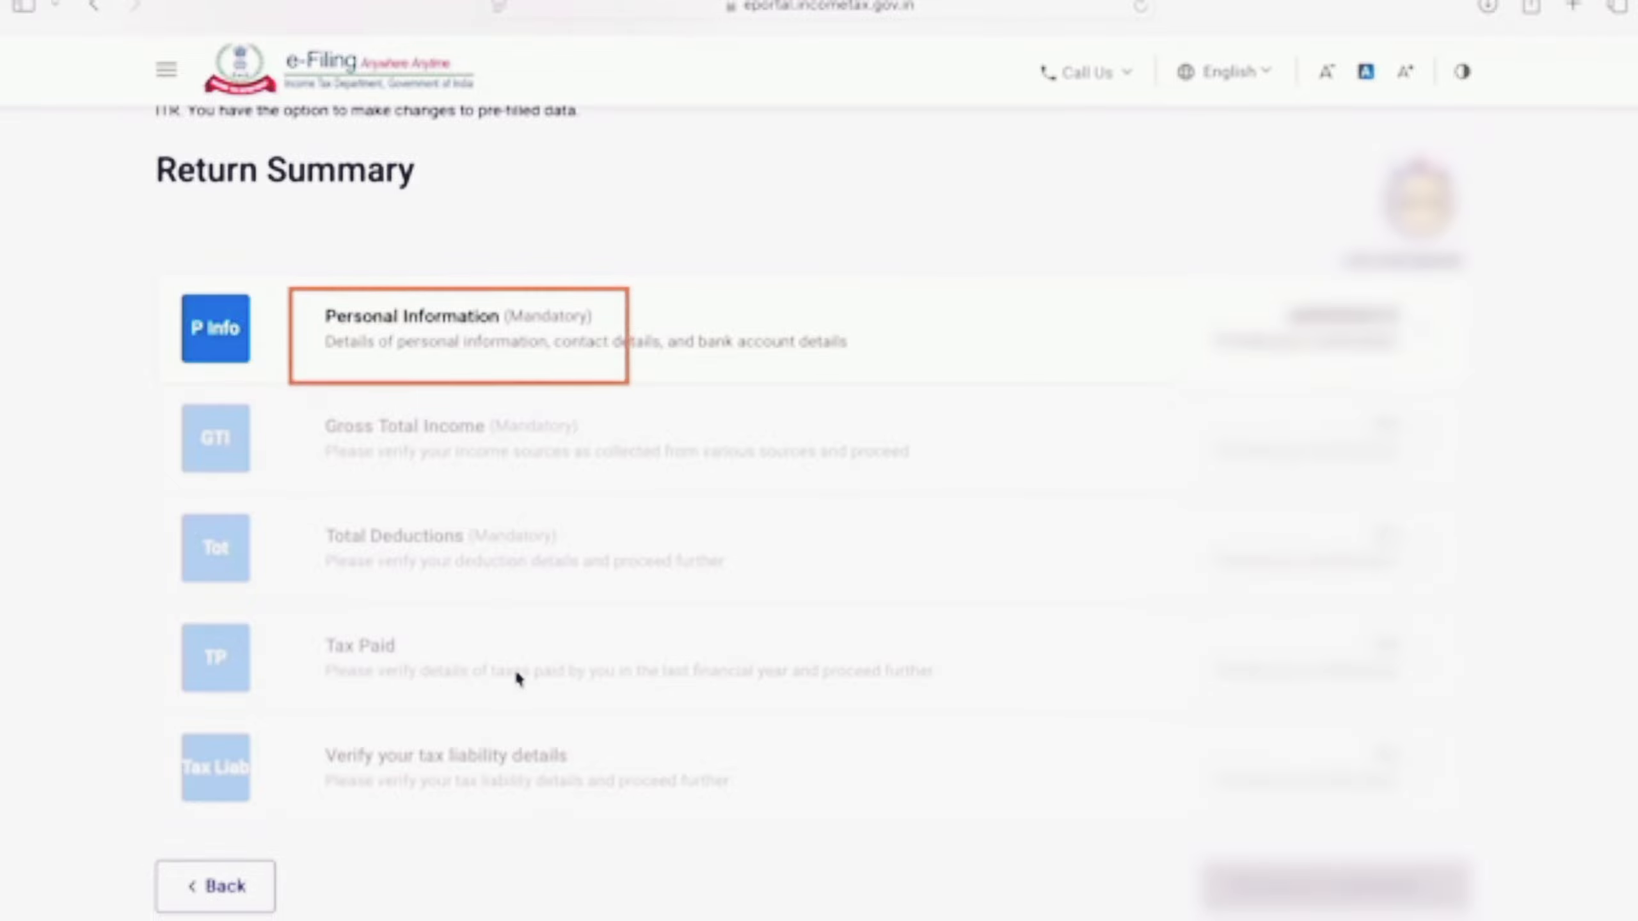
pyautogui.click(562, 322)
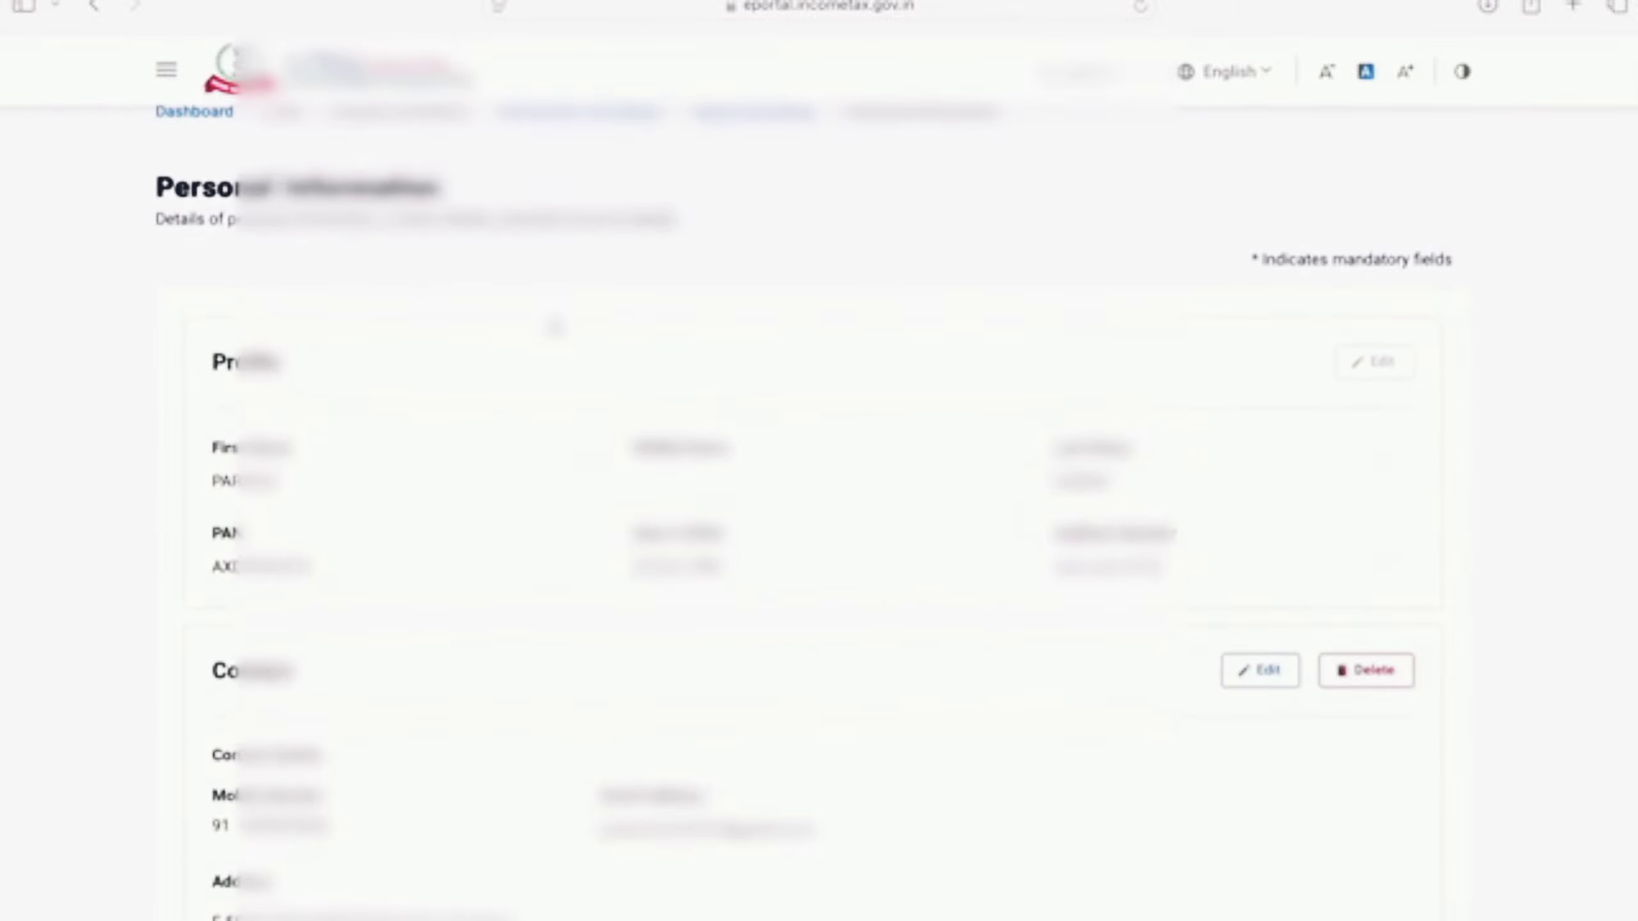
# Step: Choose Others from the Nature of Employment dropdown
pyautogui.scroll(-15, 555, 327)
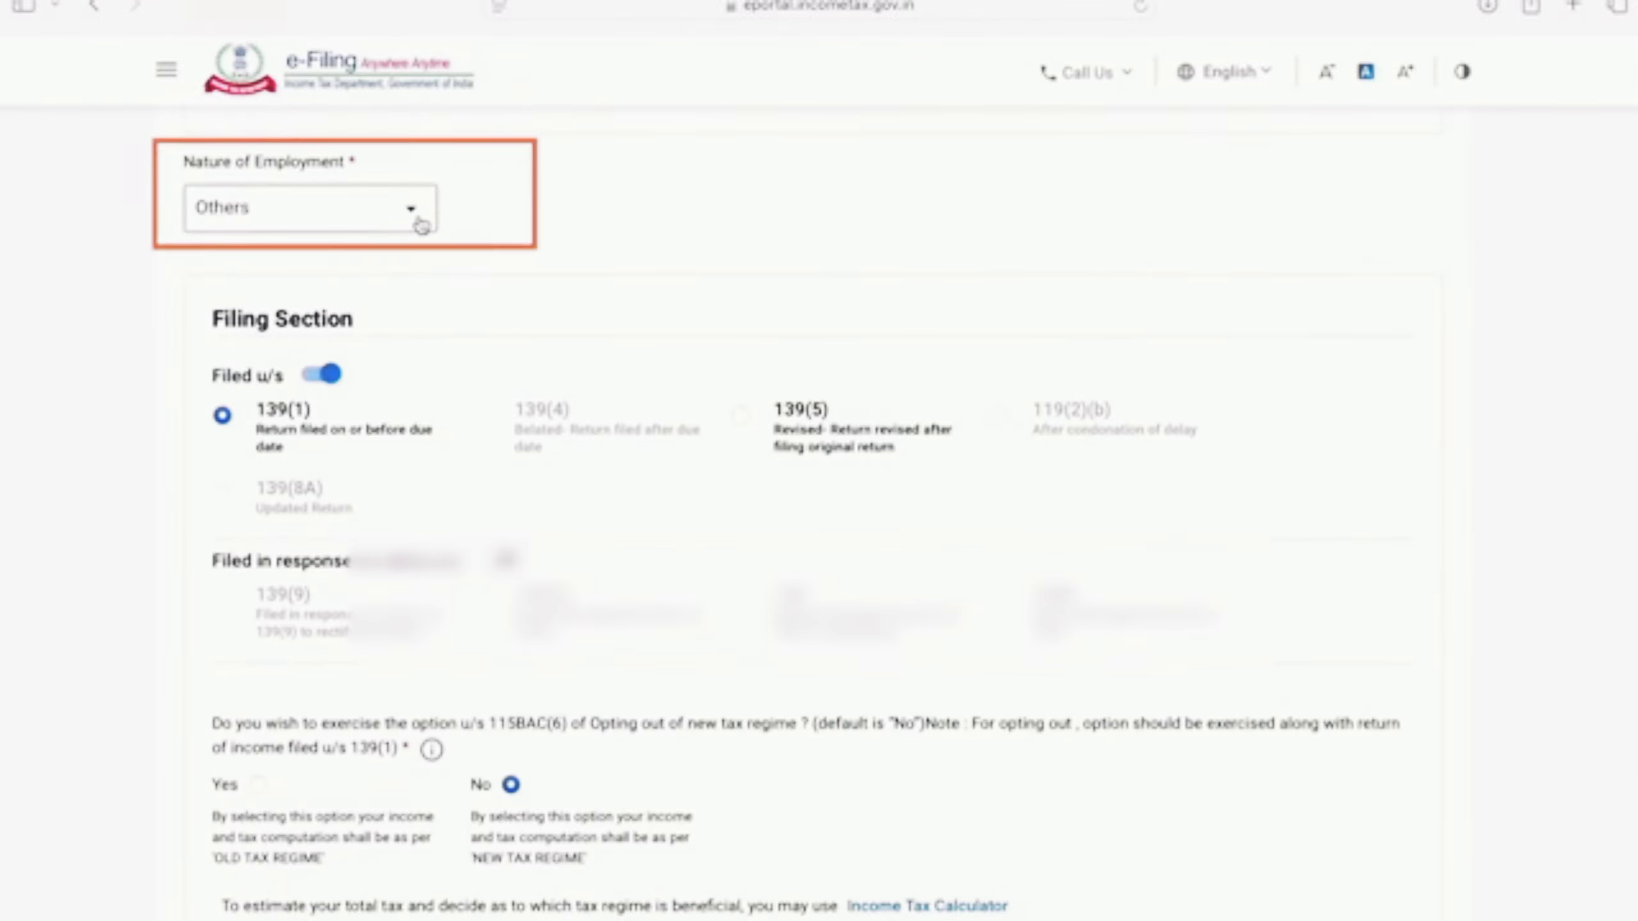
pyautogui.click(420, 223)
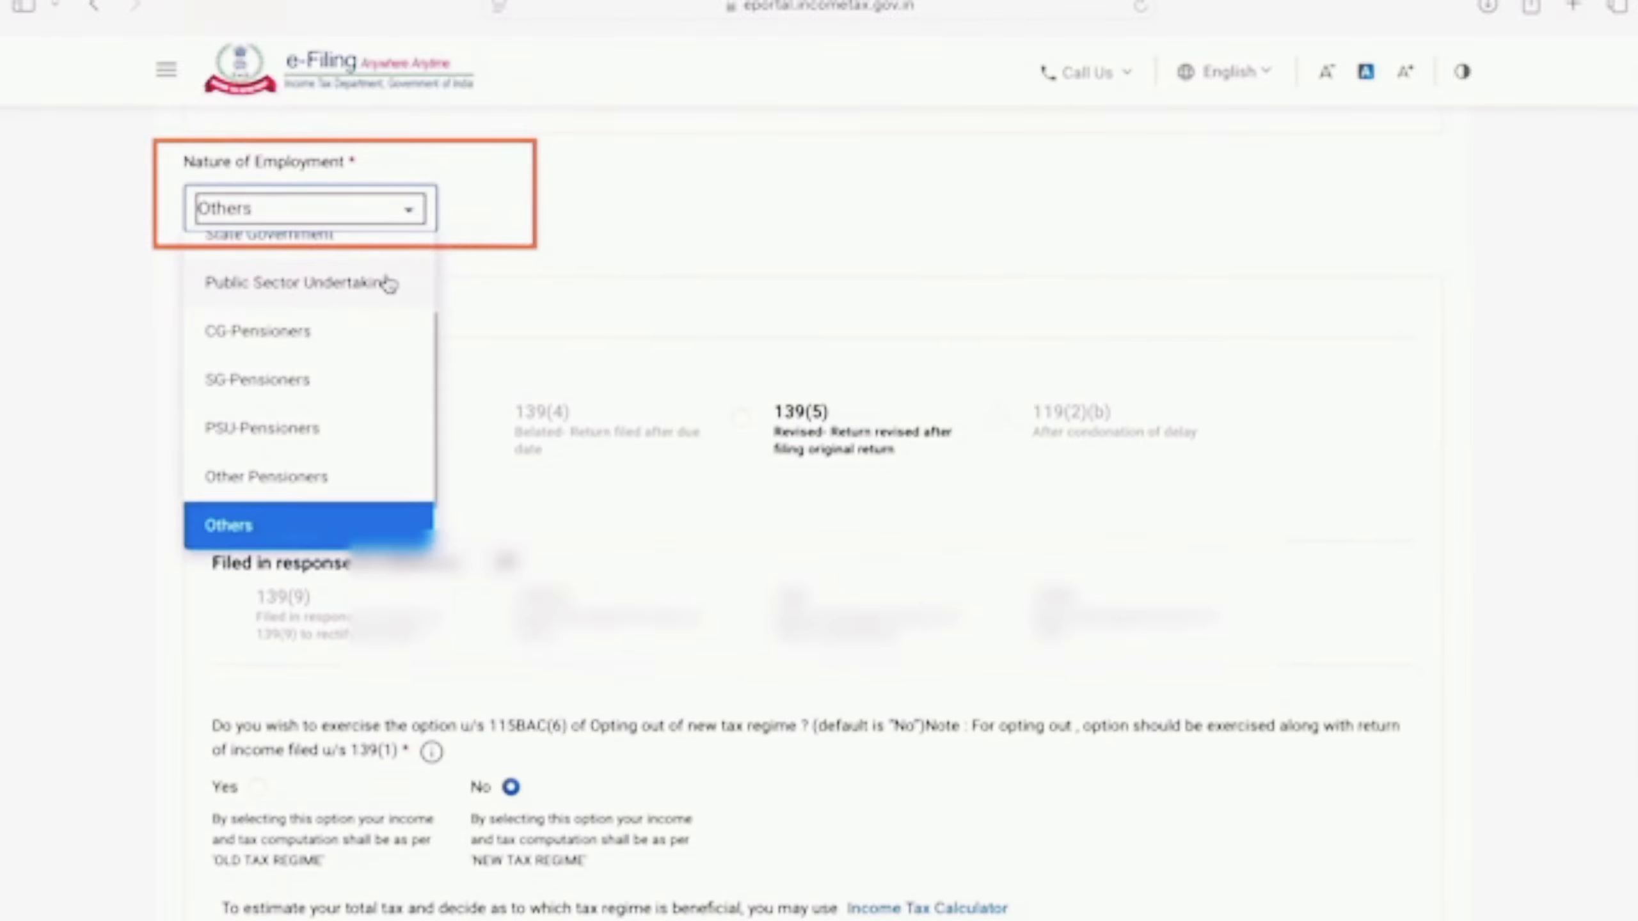
pyautogui.scroll(5, 383, 285)
pyautogui.scroll(-2, 389, 284)
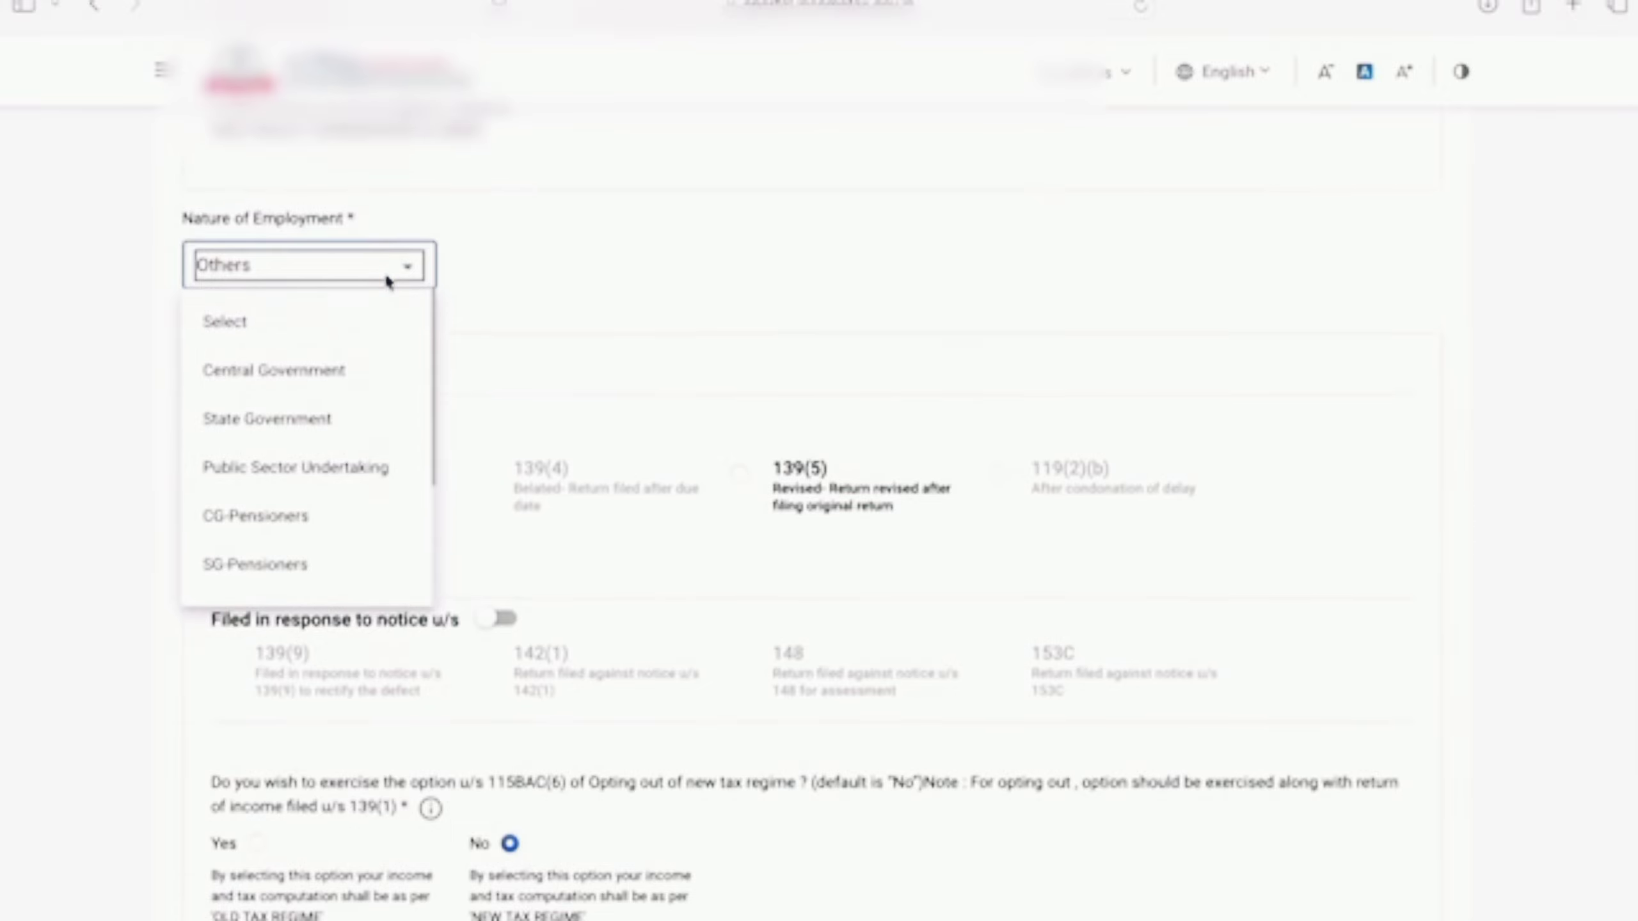
pyautogui.scroll(-4, 388, 284)
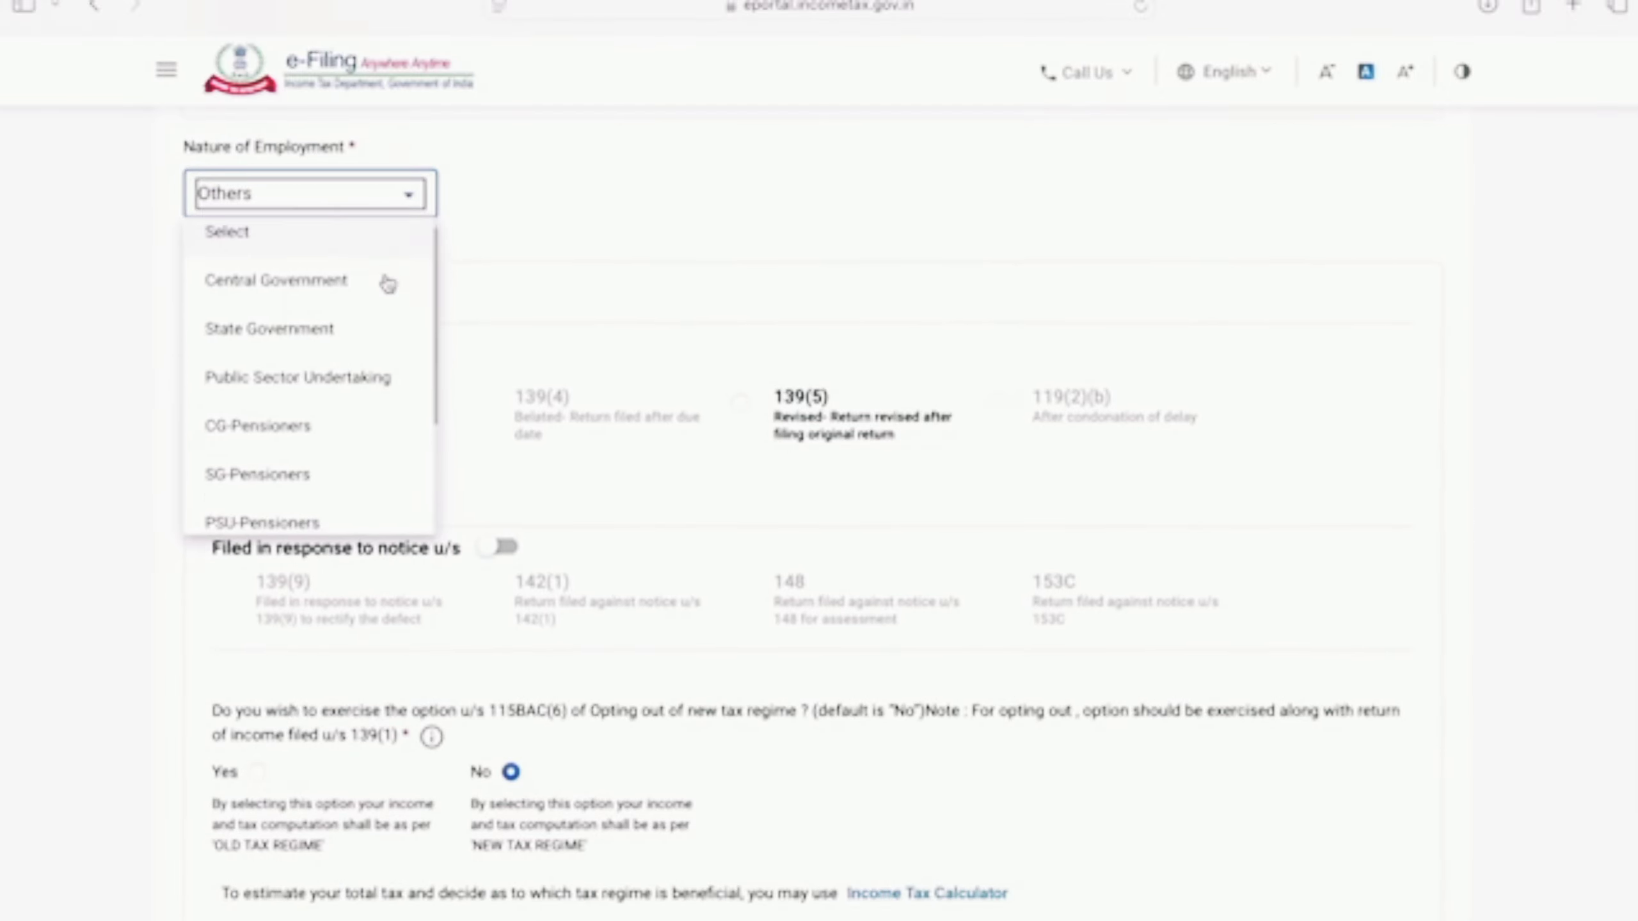
pyautogui.scroll(-2, 387, 284)
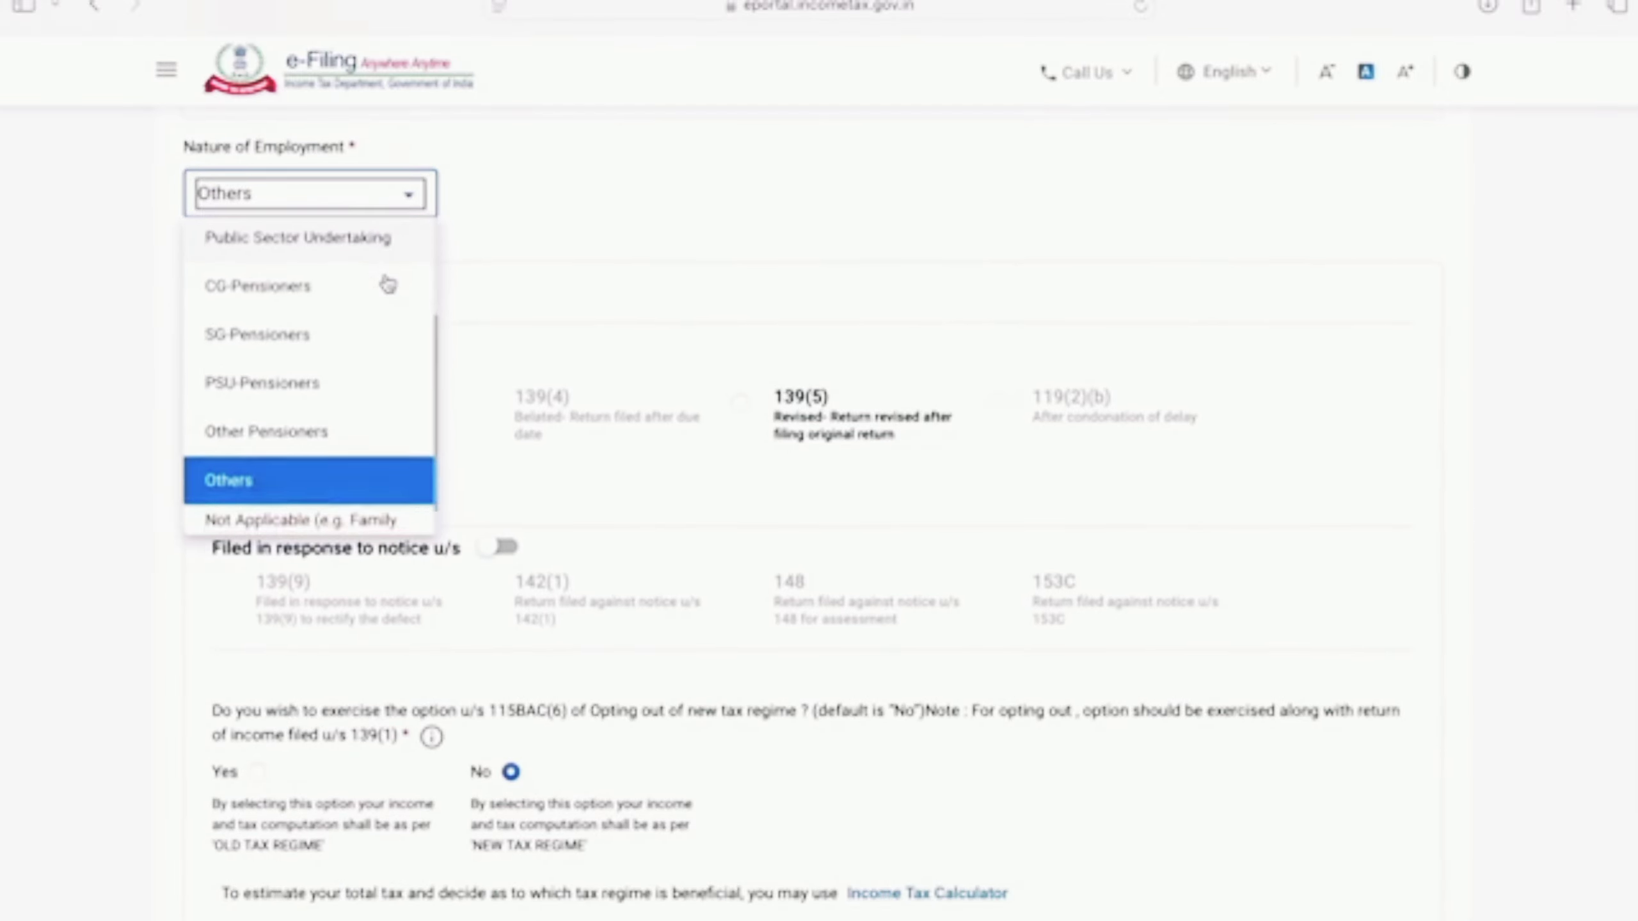
pyautogui.scroll(3, 387, 284)
pyautogui.scroll(-1, 388, 284)
pyautogui.scroll(-1, 388, 284)
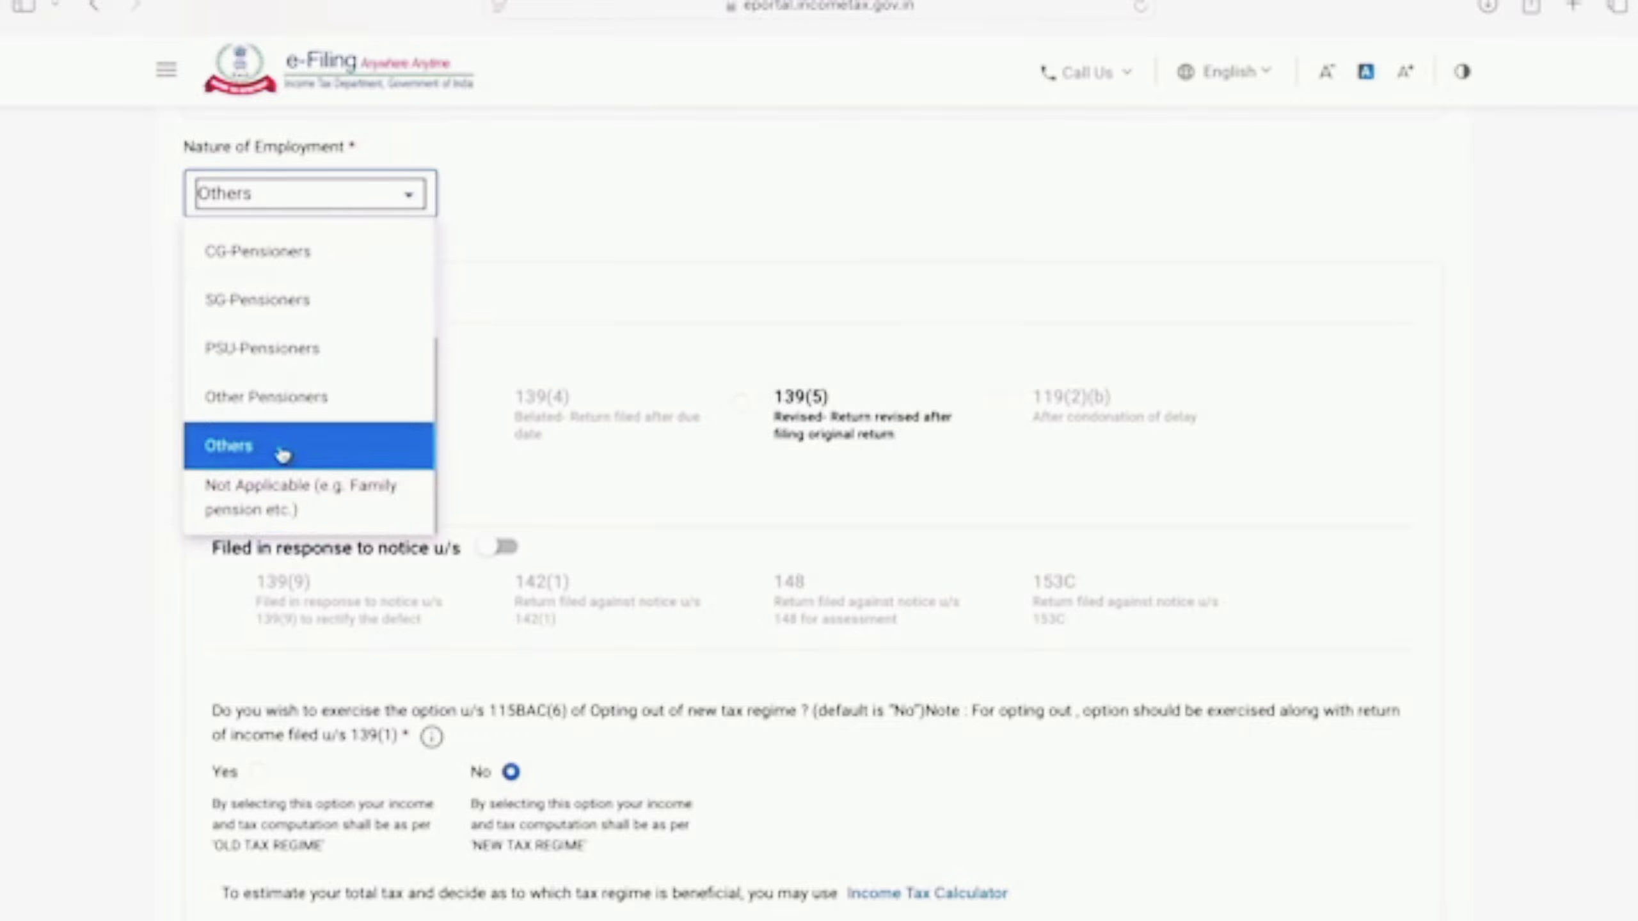
pyautogui.click(280, 454)
# Step: Leave the 115BAC opt-out answer at No and confirm the Personal Information section
pyautogui.scroll(-8, 735, 278)
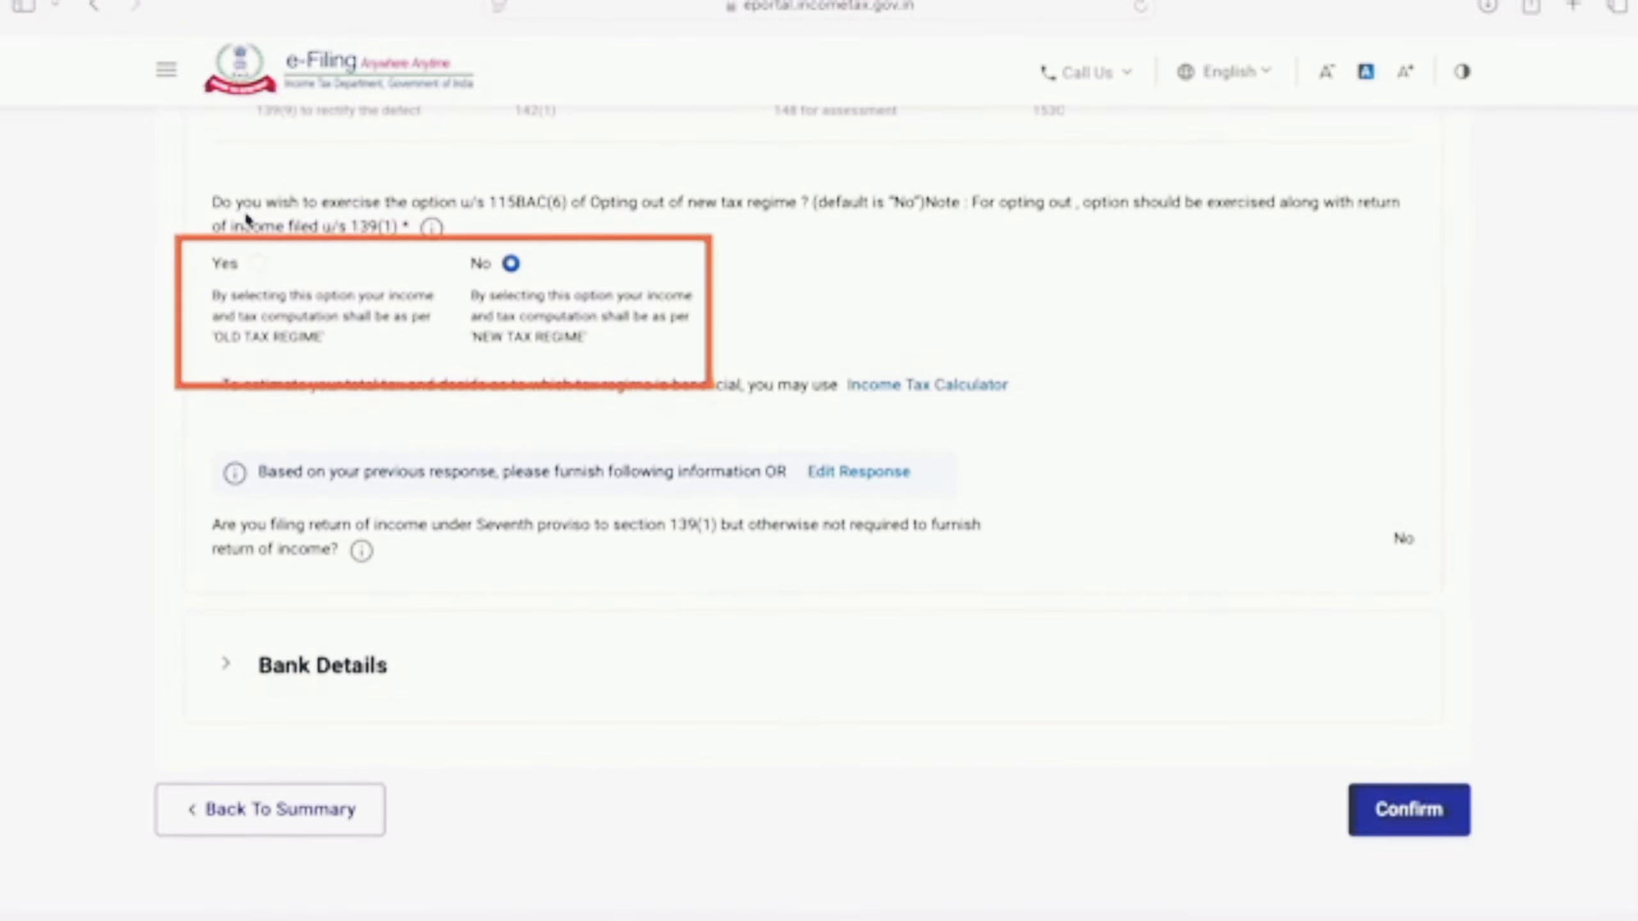
pyautogui.moveTo(473, 227)
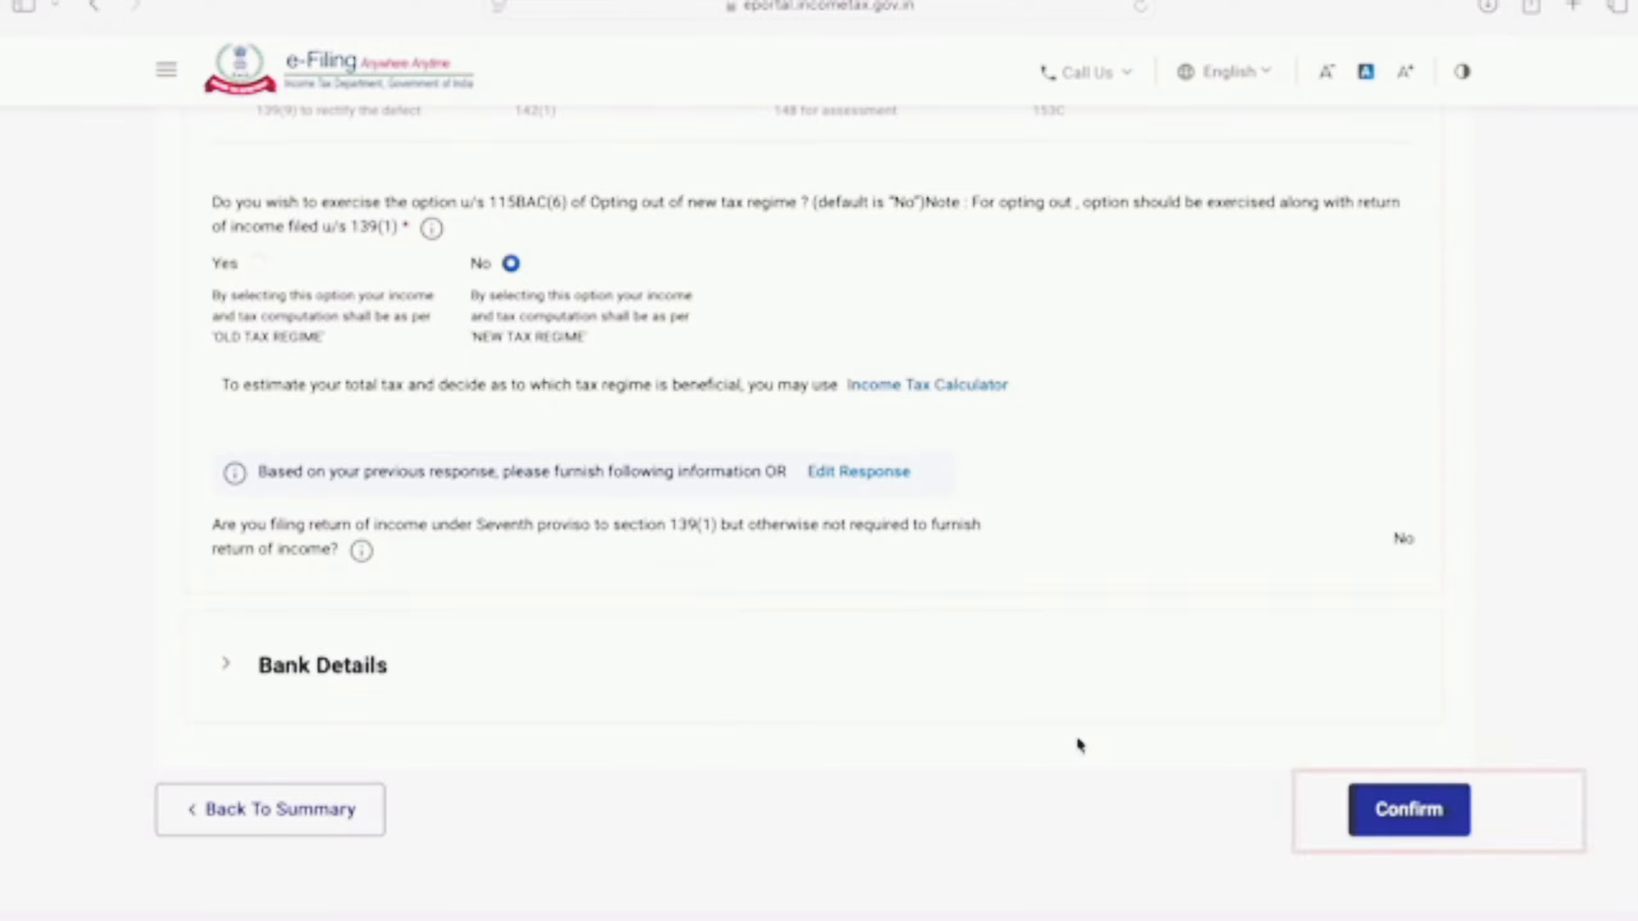
pyautogui.click(1428, 829)
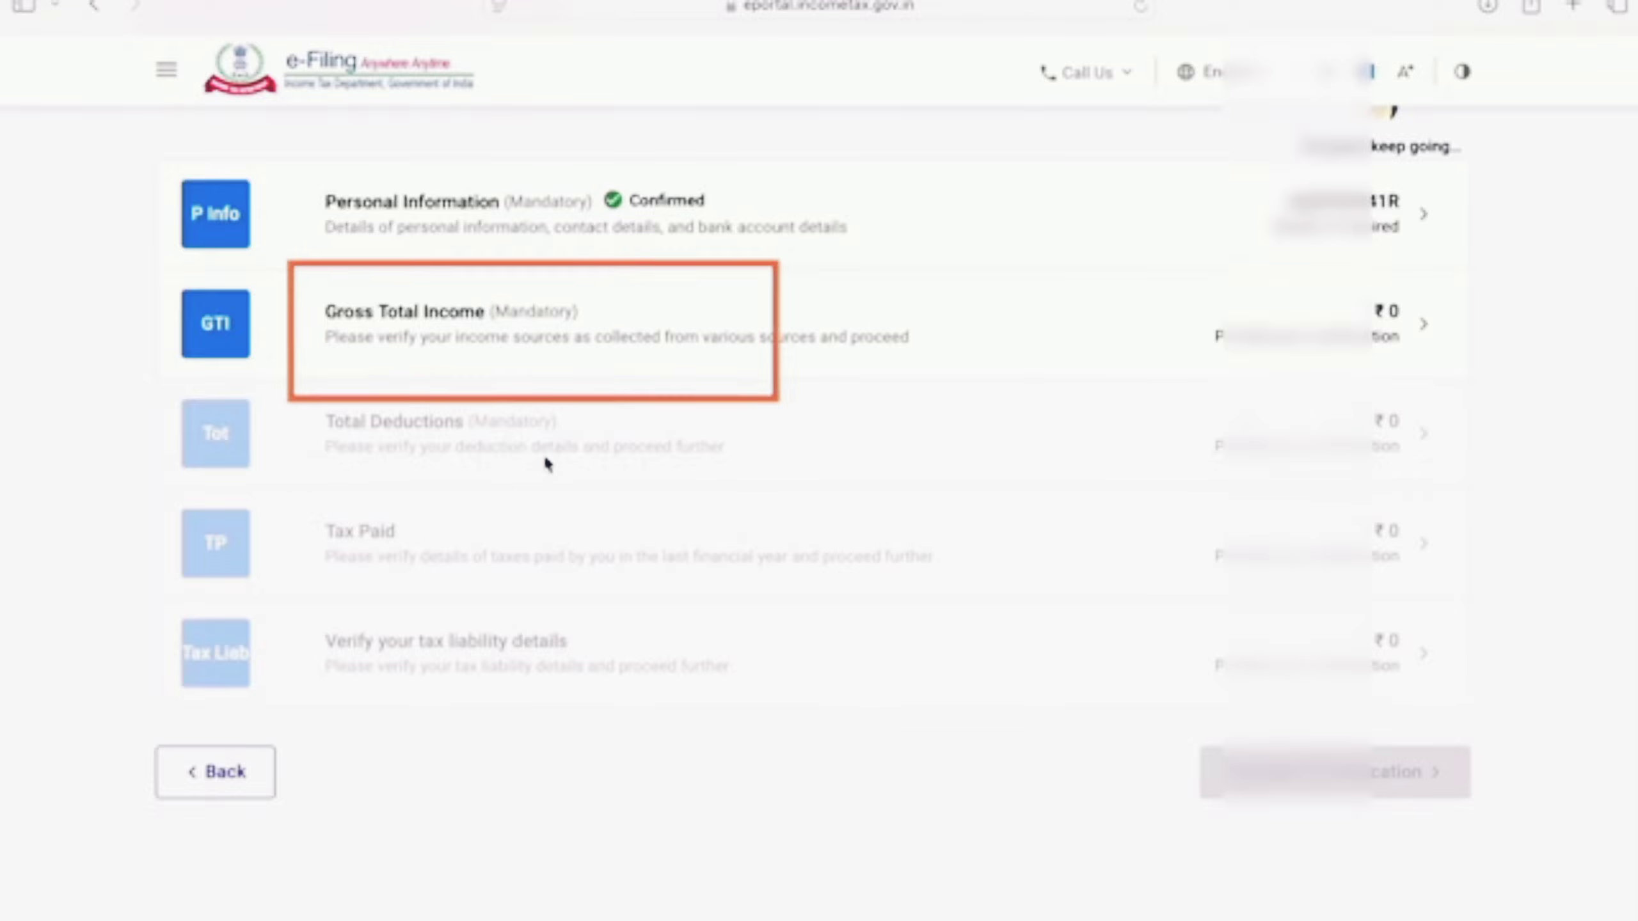
# Step: Expand Gross Total Income and edit B1. Income From Salary
pyautogui.click(501, 332)
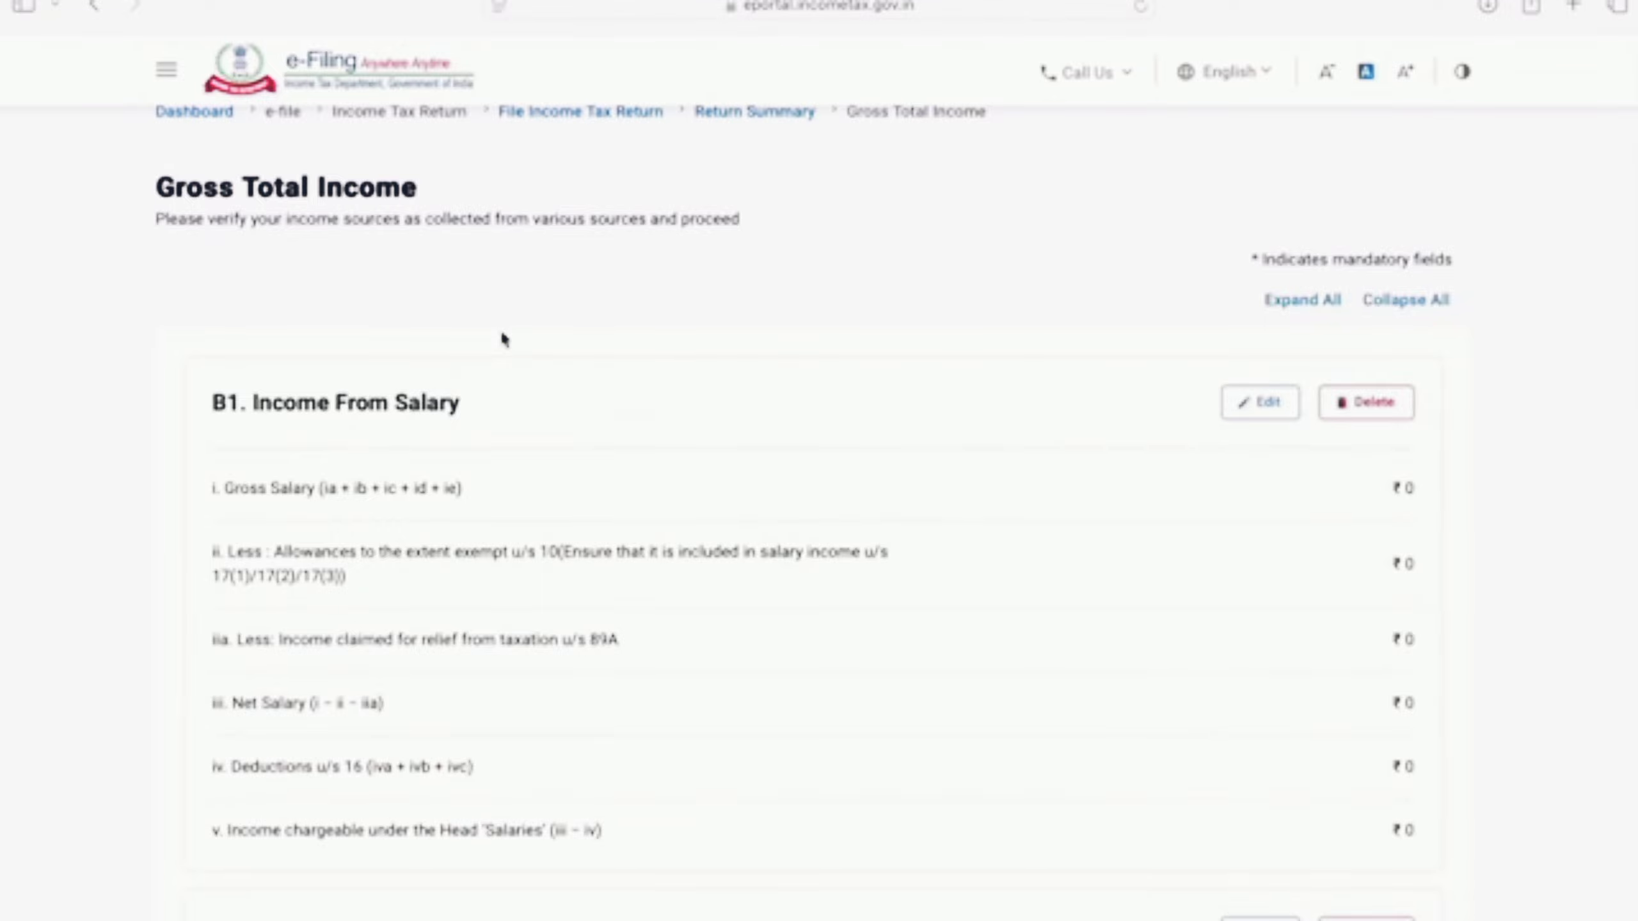
pyautogui.click(1260, 405)
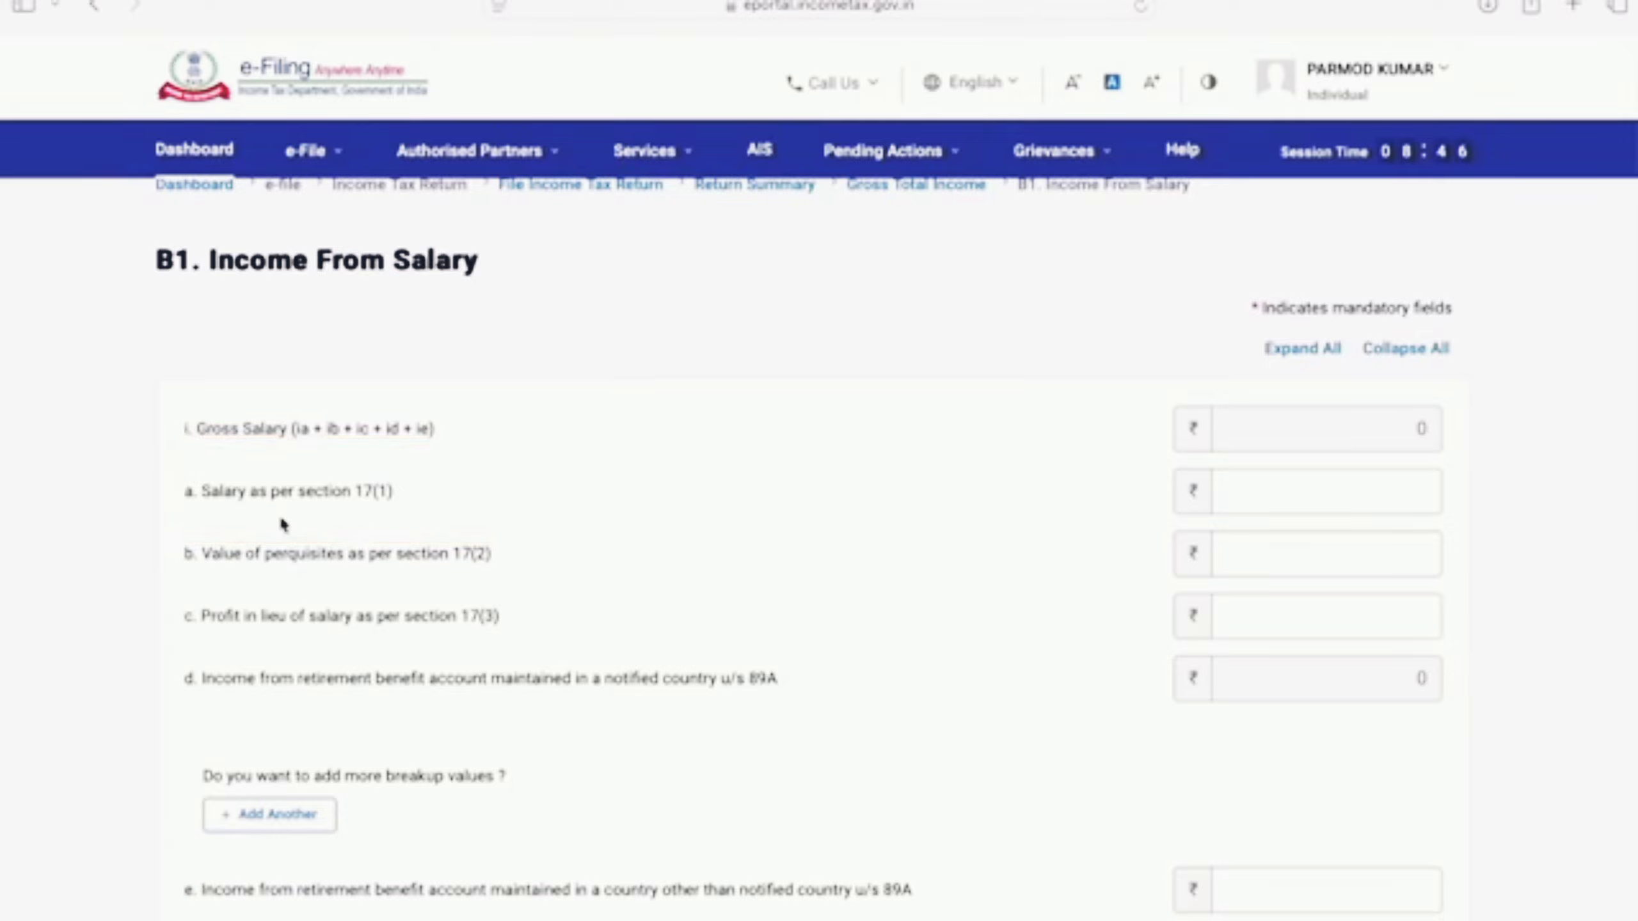
# Step: Enter 480000 as Salary under section 17(1) and save the salary details
pyautogui.click(1283, 493)
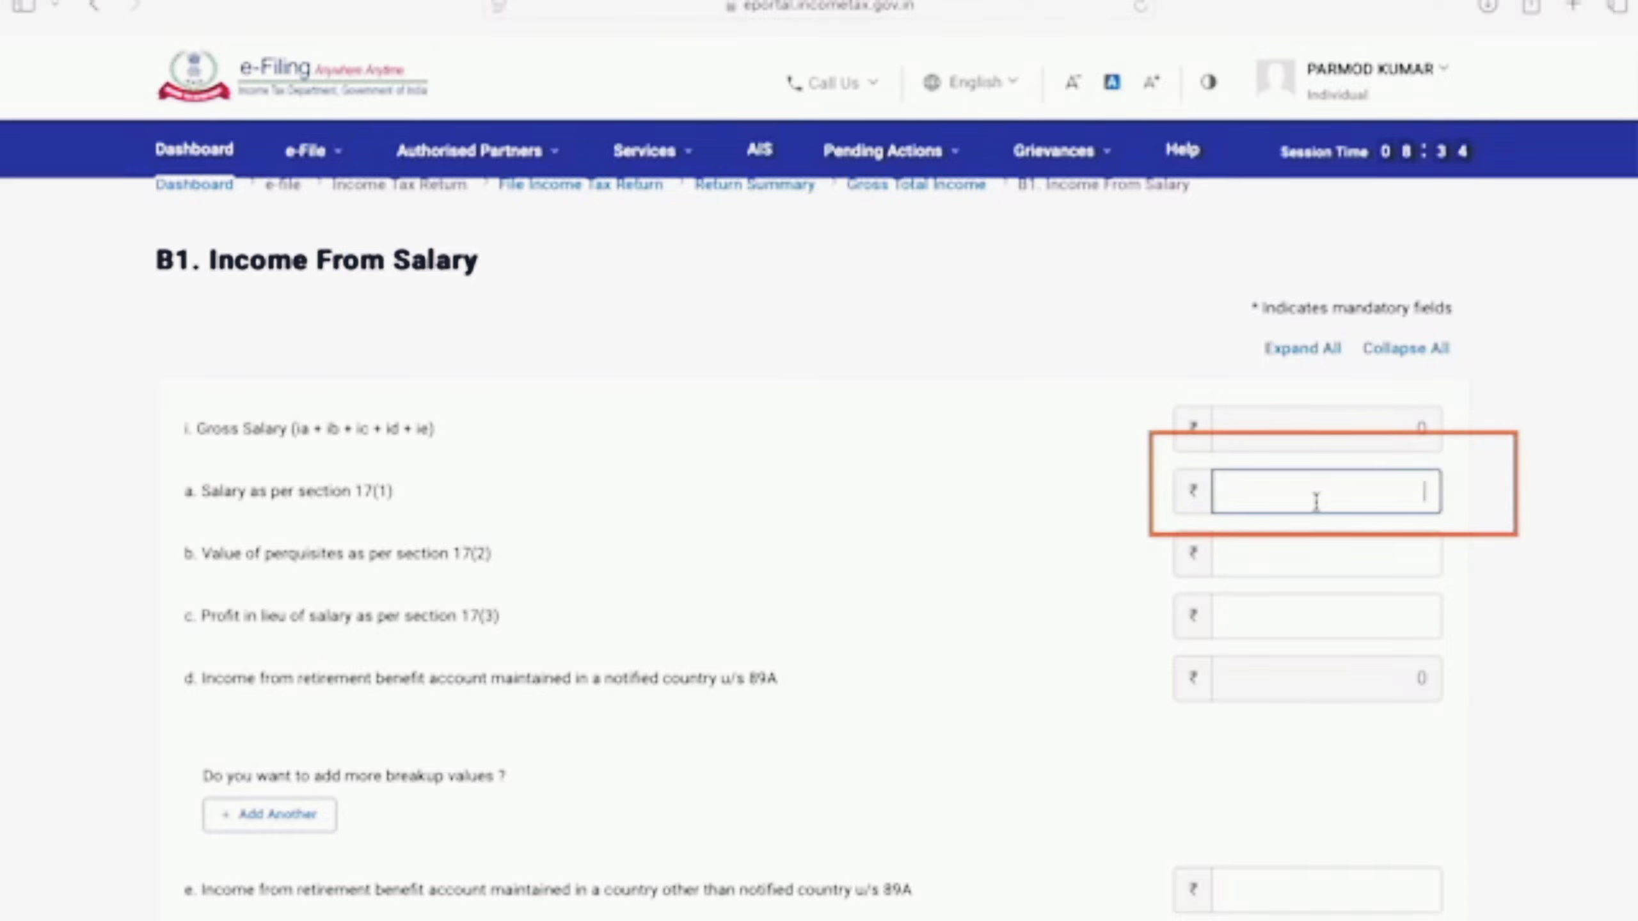
pyautogui.write('480')
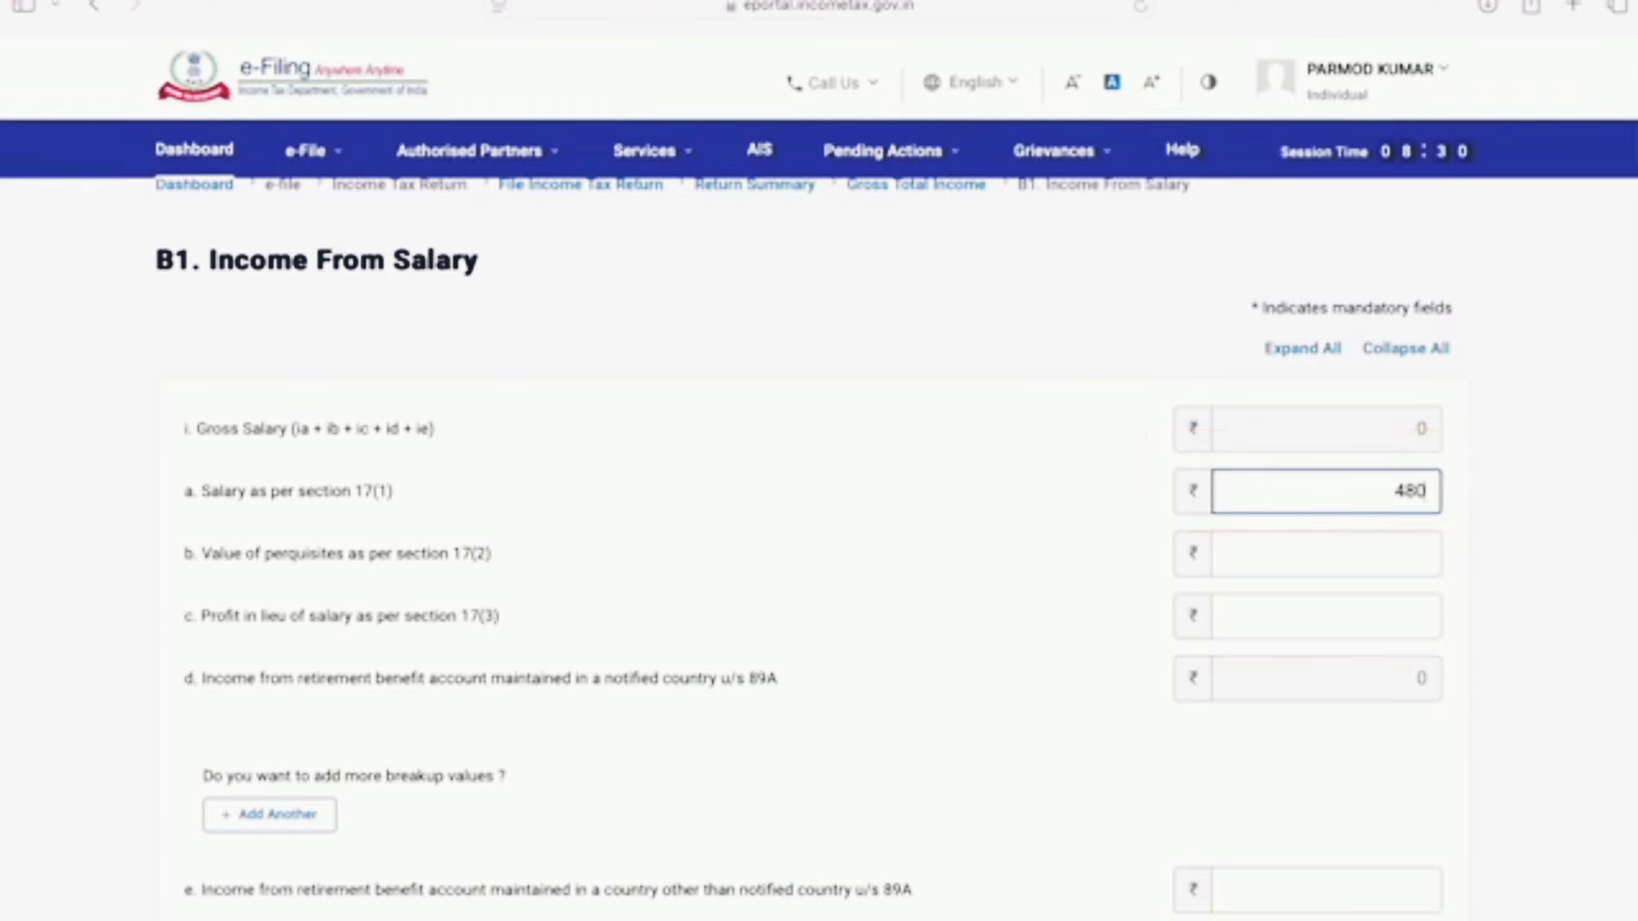
pyautogui.write('000')
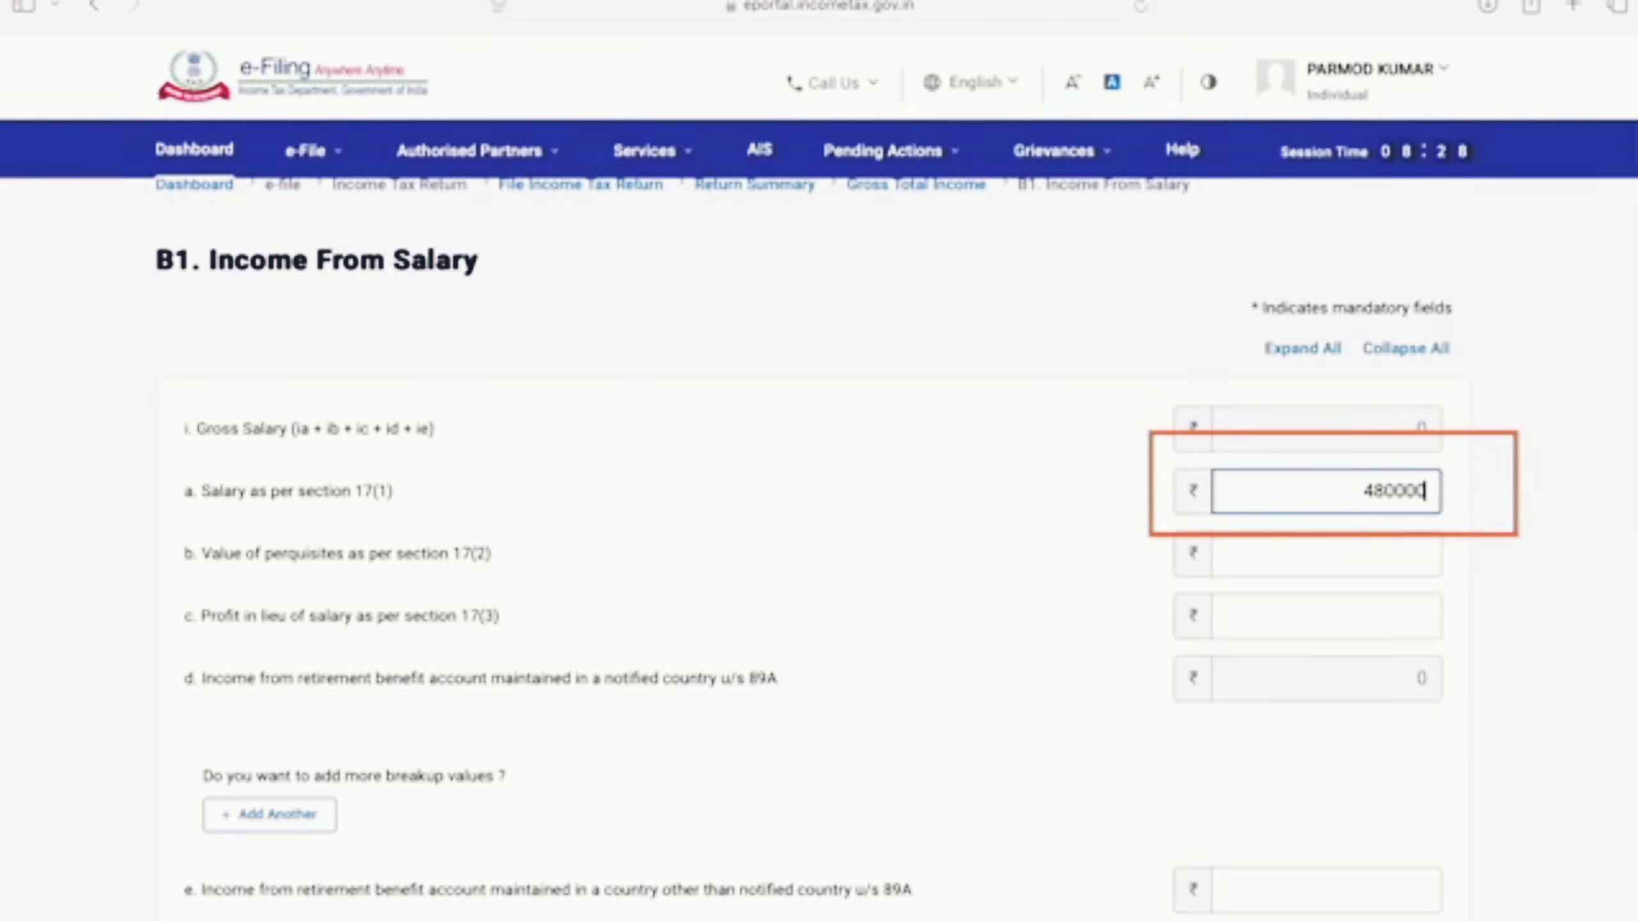
pyautogui.click(906, 579)
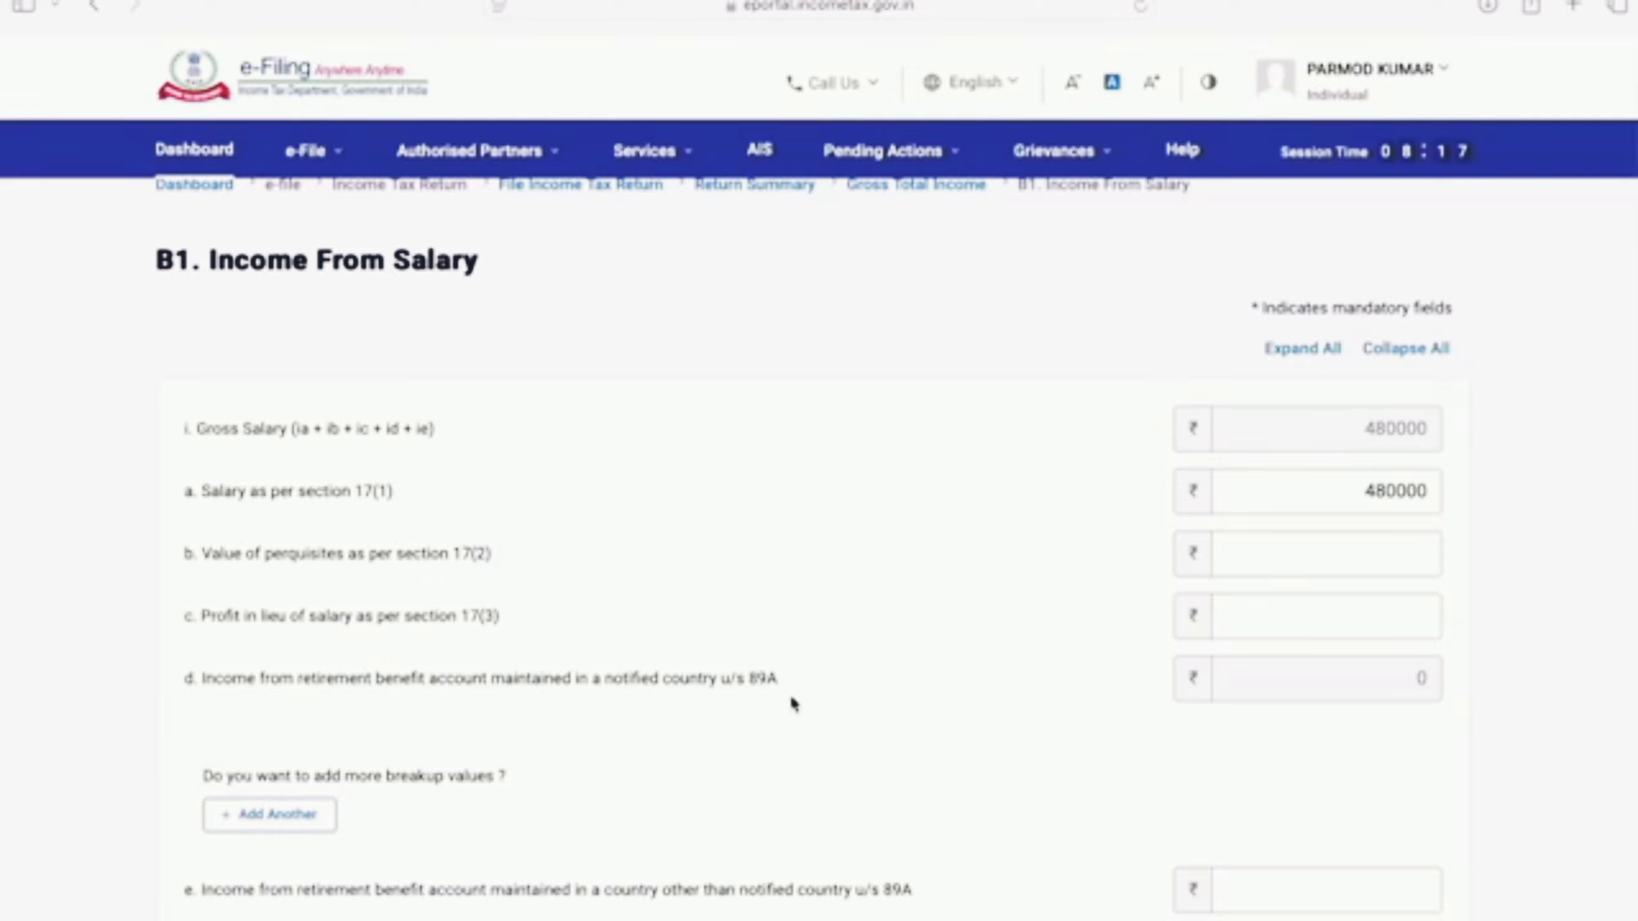
pyautogui.scroll(-6, 937, 710)
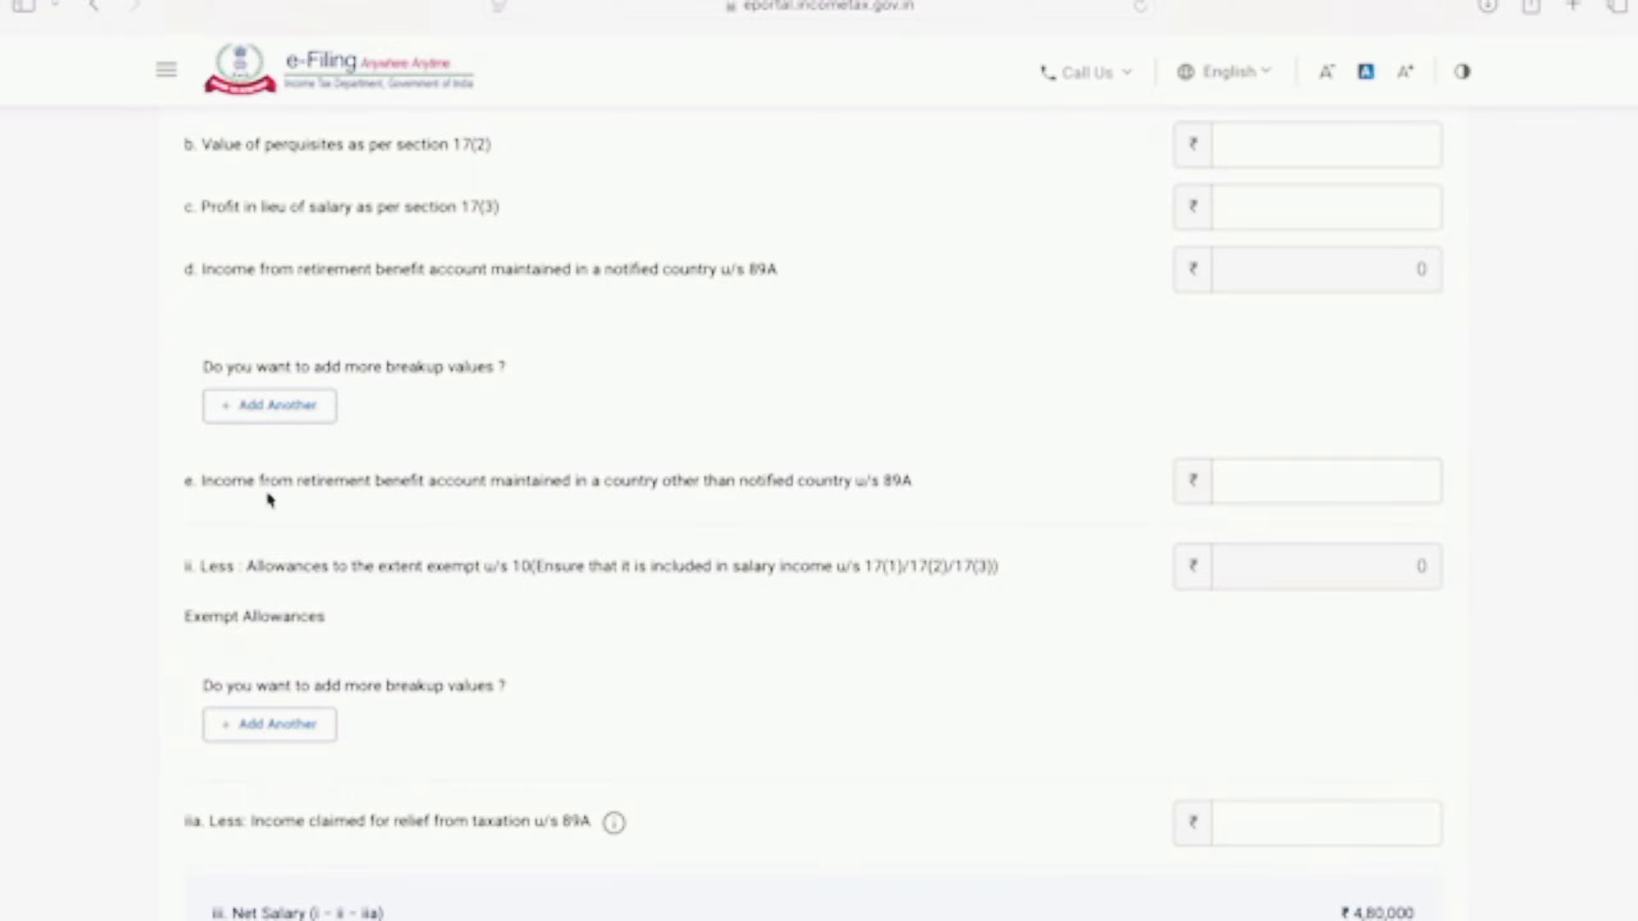
pyautogui.scroll(-5, 724, 502)
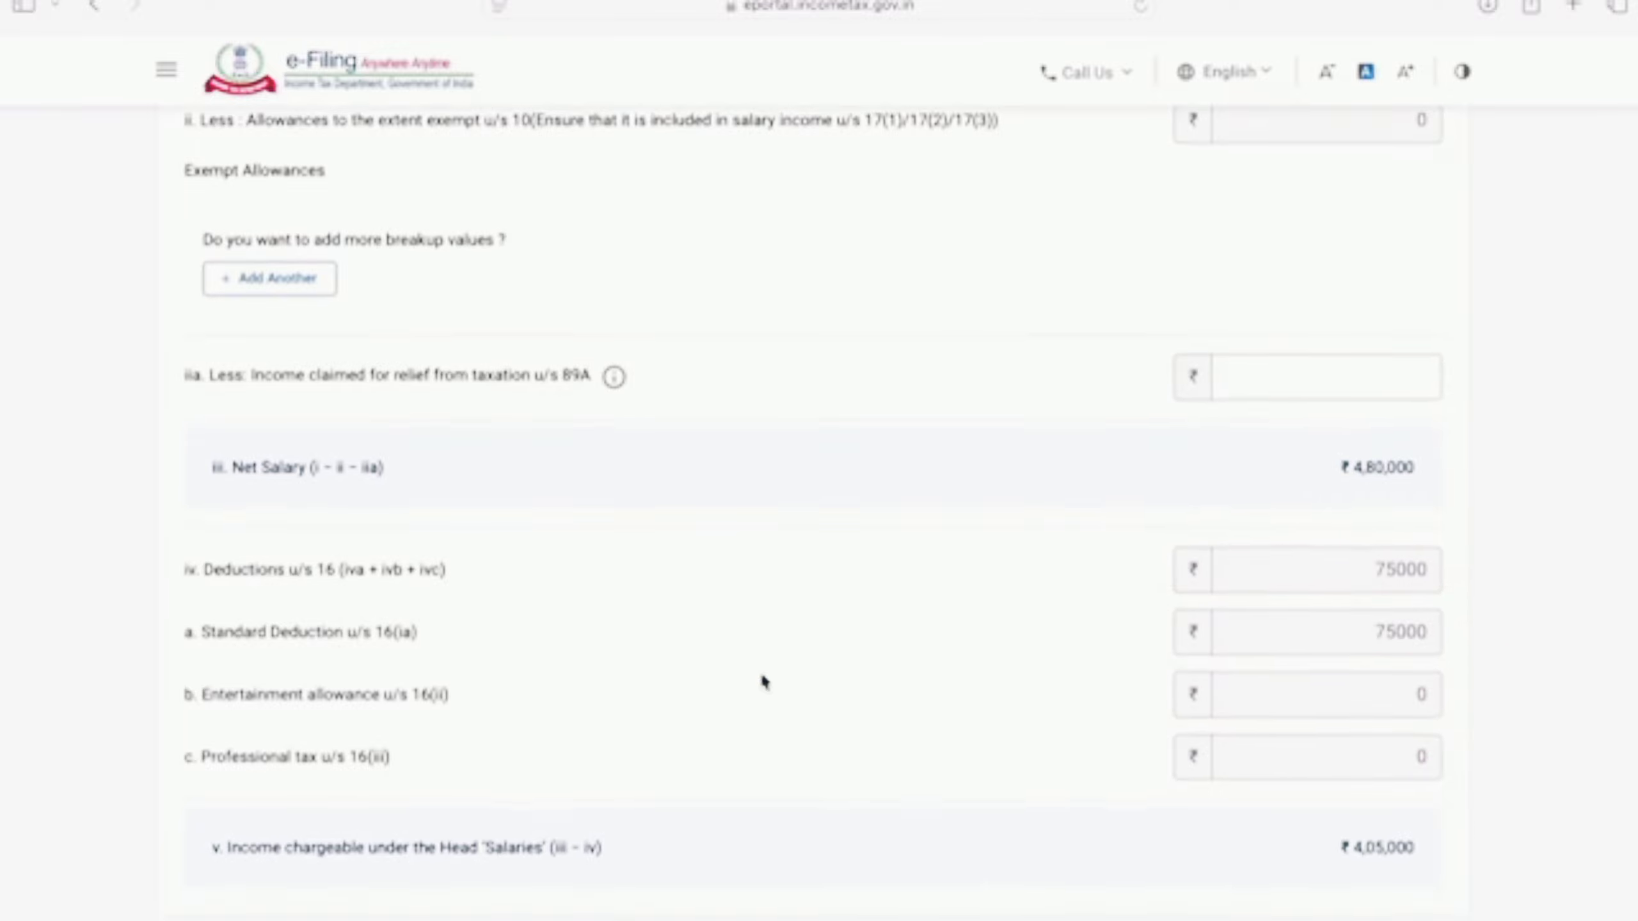
pyautogui.scroll(-2, 762, 678)
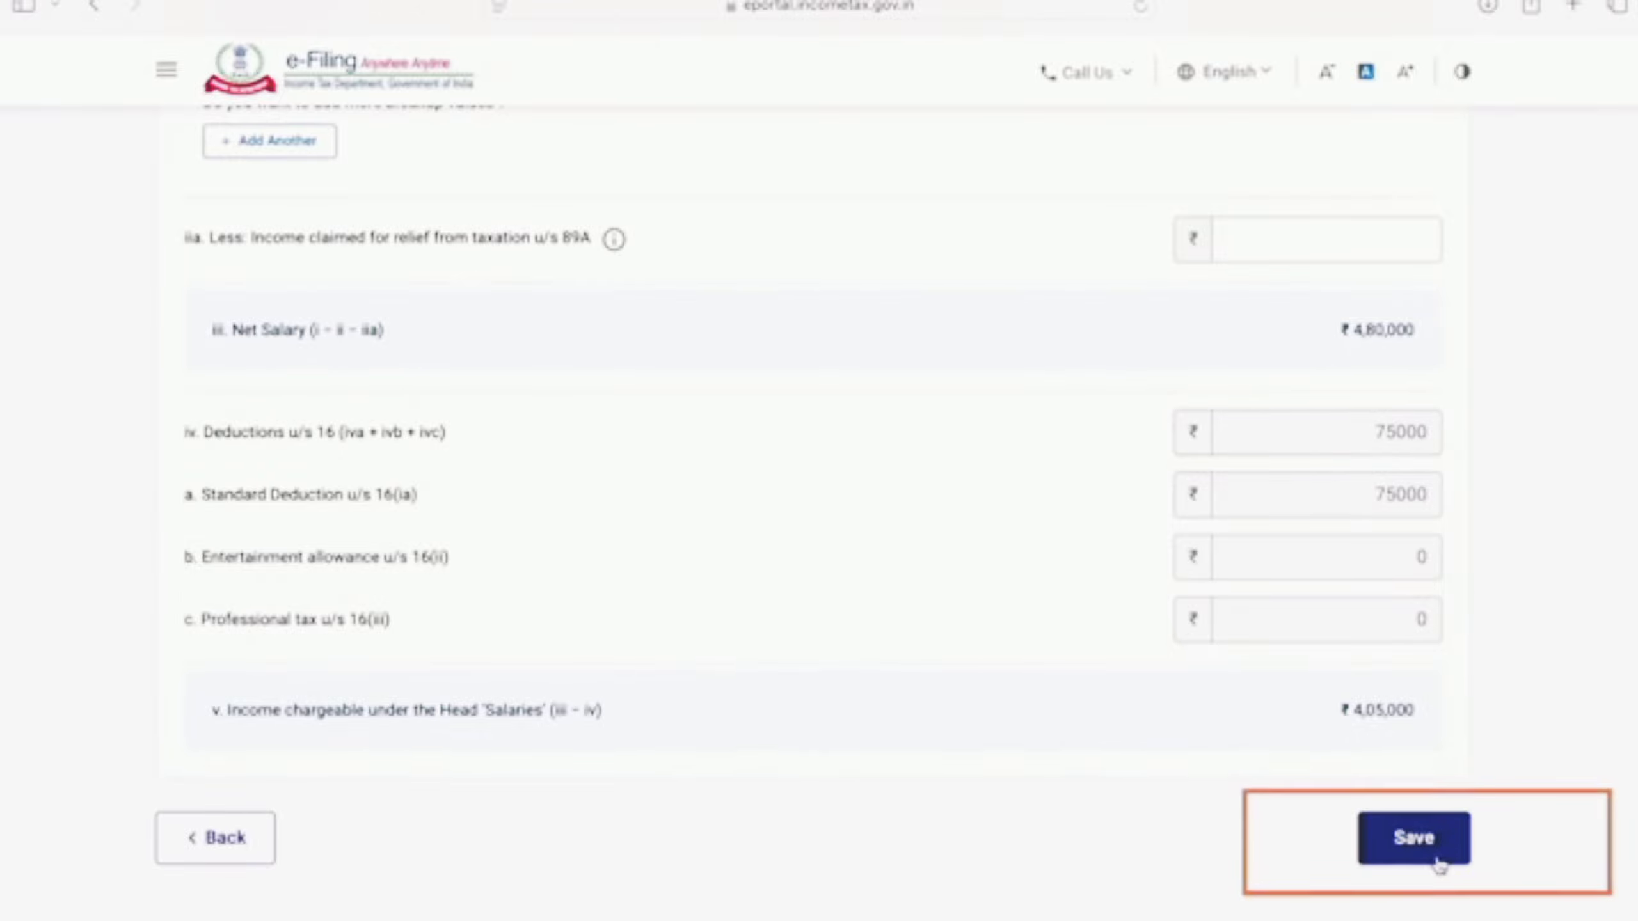
pyautogui.click(1413, 837)
pyautogui.scroll(-6, 925, 727)
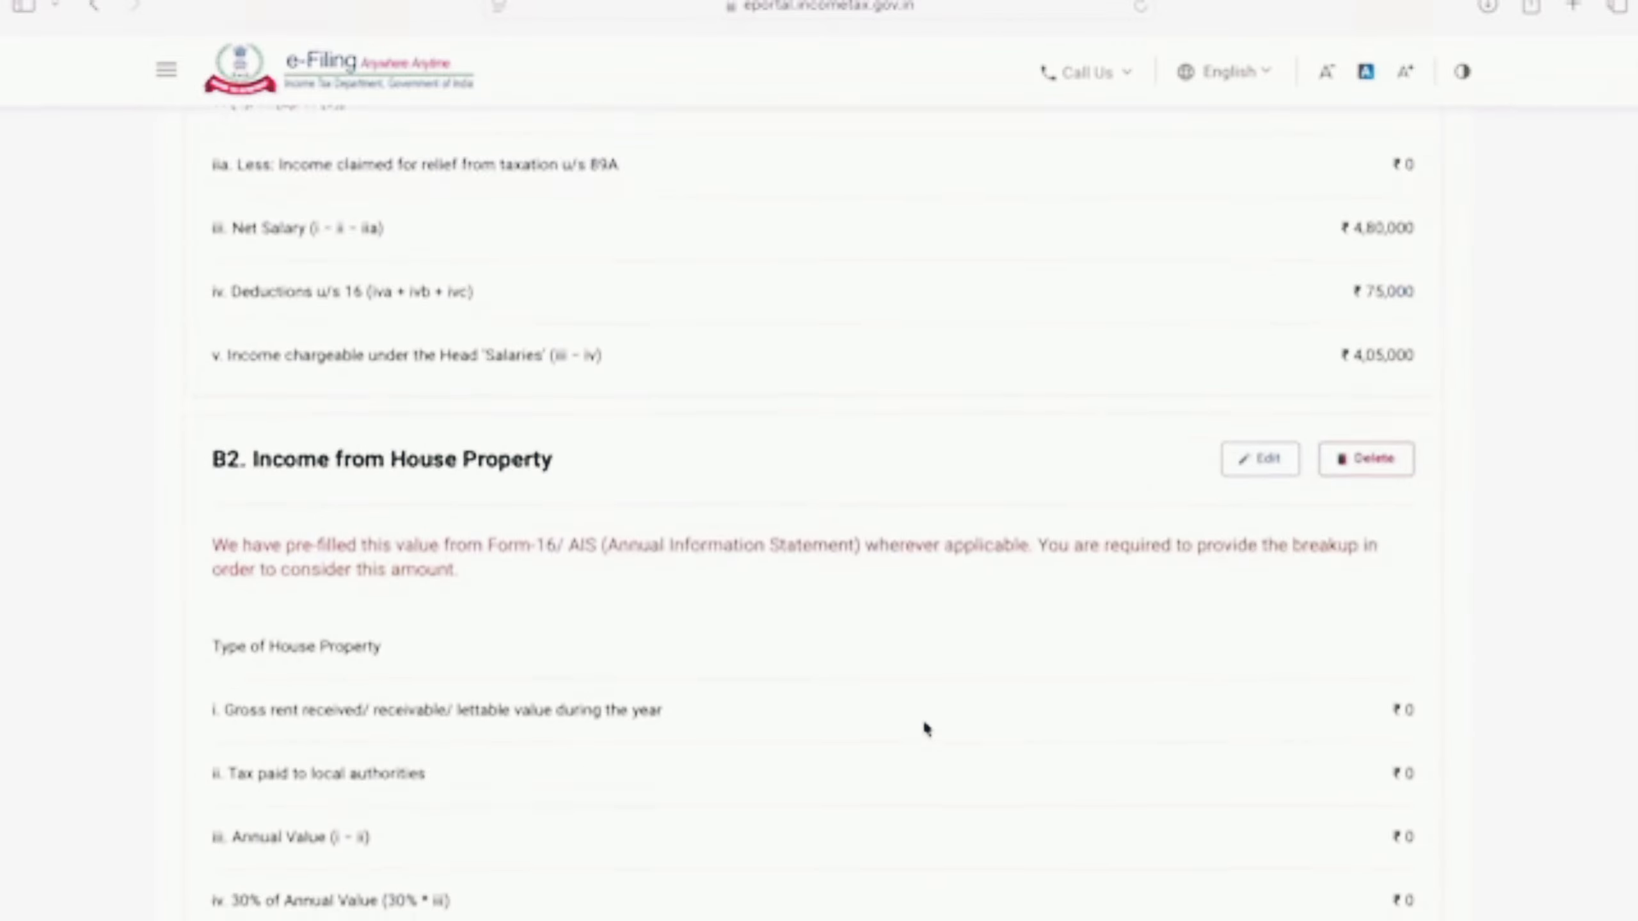
pyautogui.scroll(-1, 924, 727)
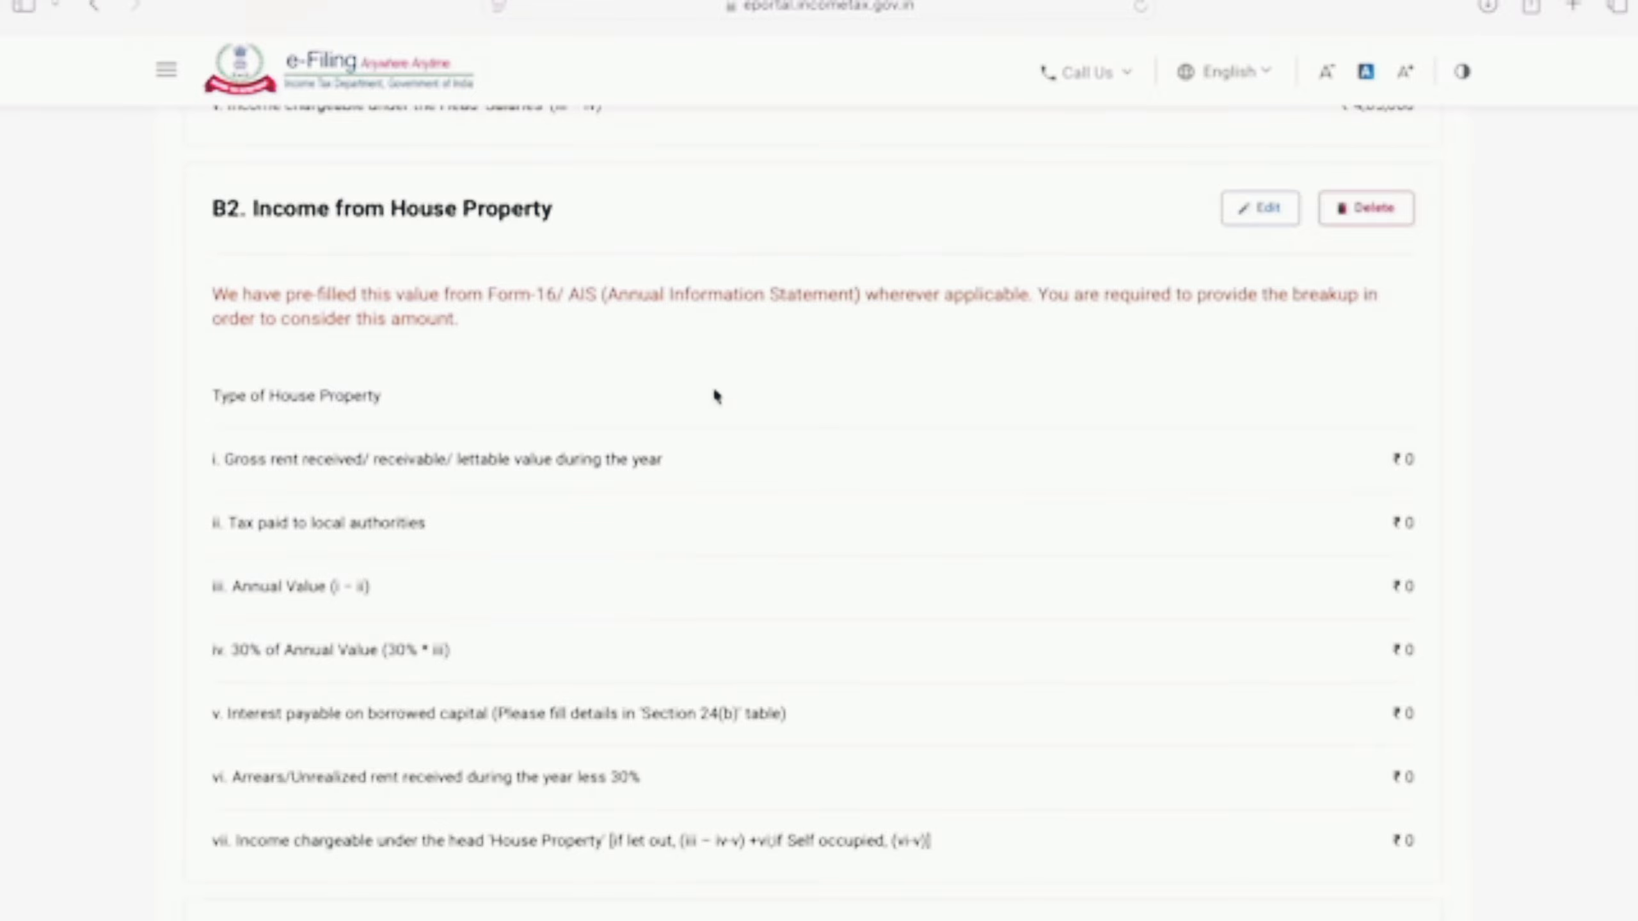
pyautogui.click(1265, 212)
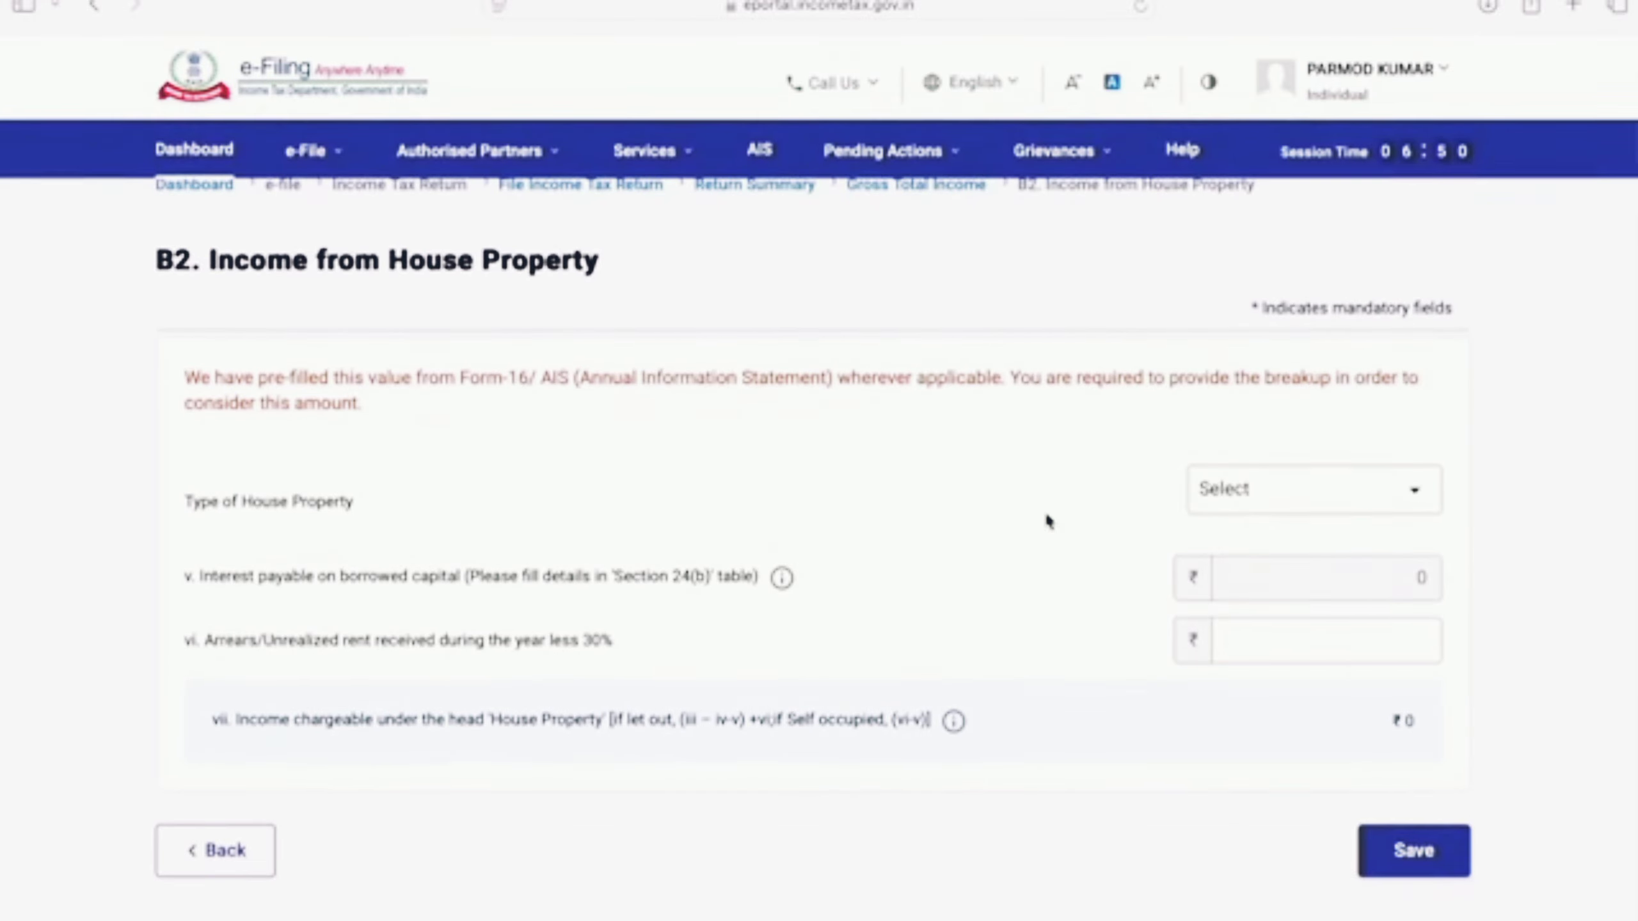
pyautogui.click(1412, 498)
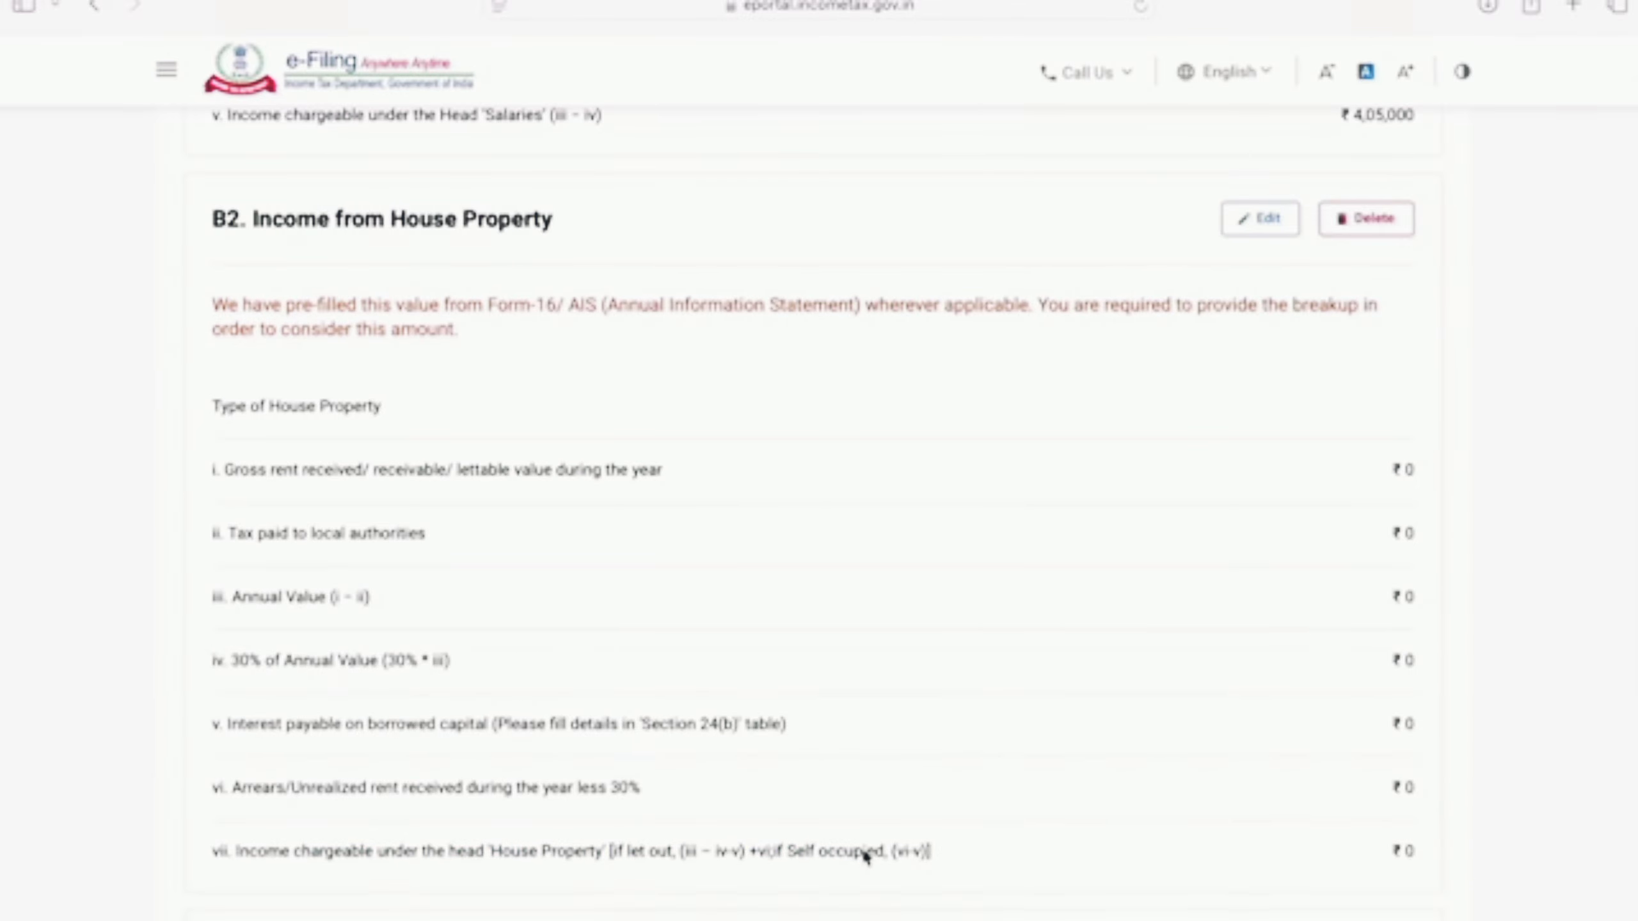
pyautogui.scroll(-8, 864, 853)
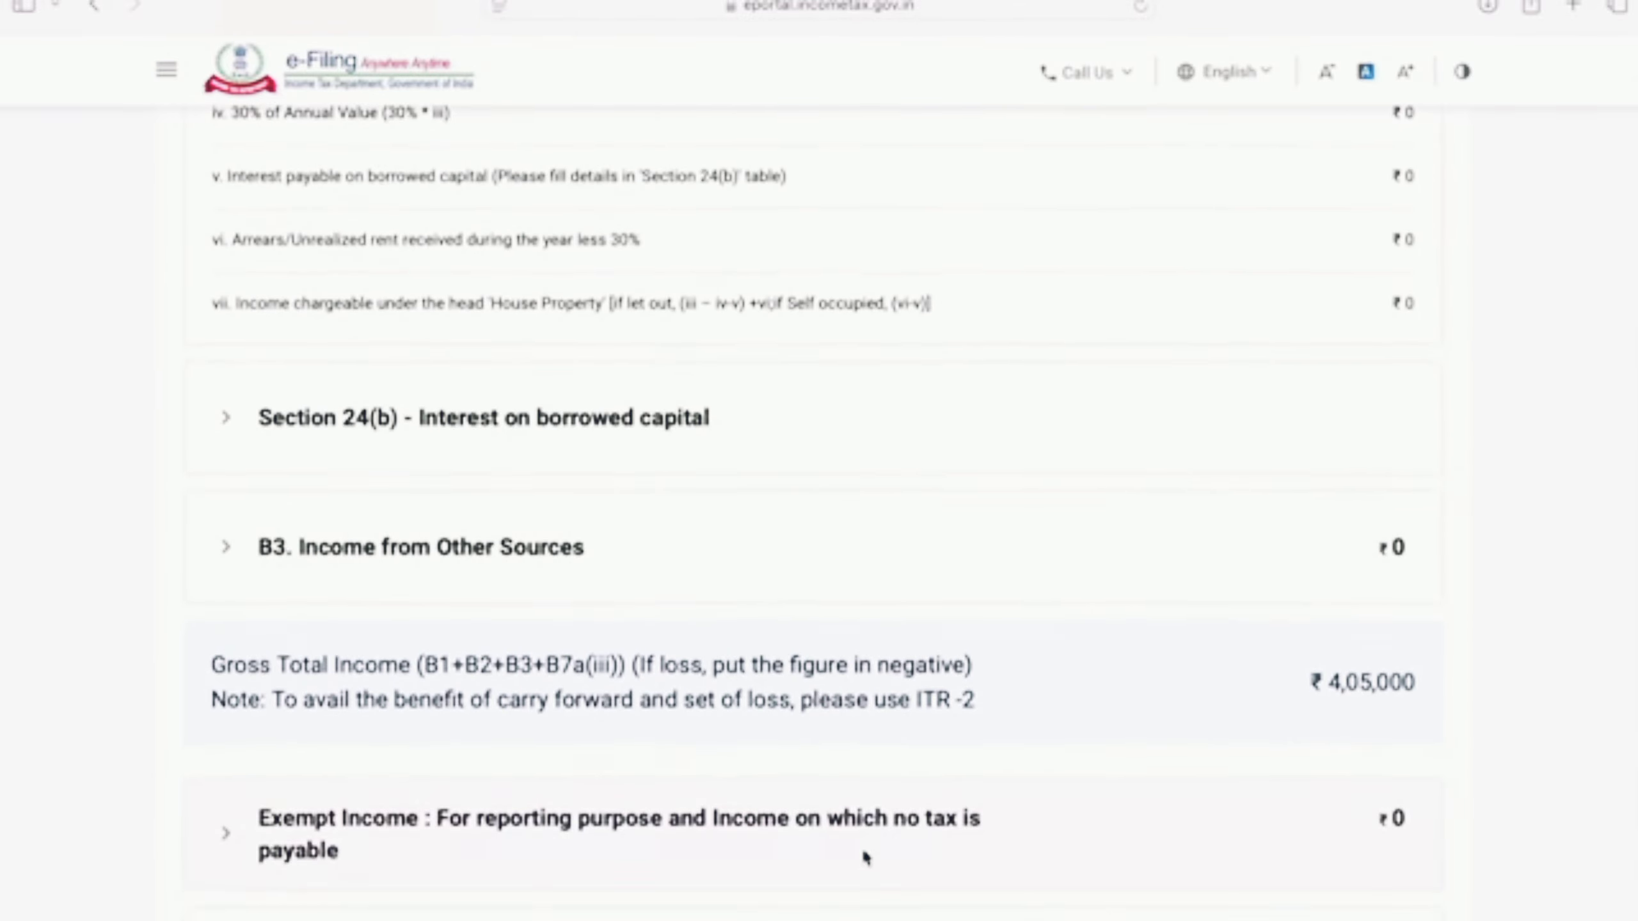
pyautogui.scroll(-1, 864, 858)
pyautogui.scroll(1, 864, 860)
pyautogui.click(681, 398)
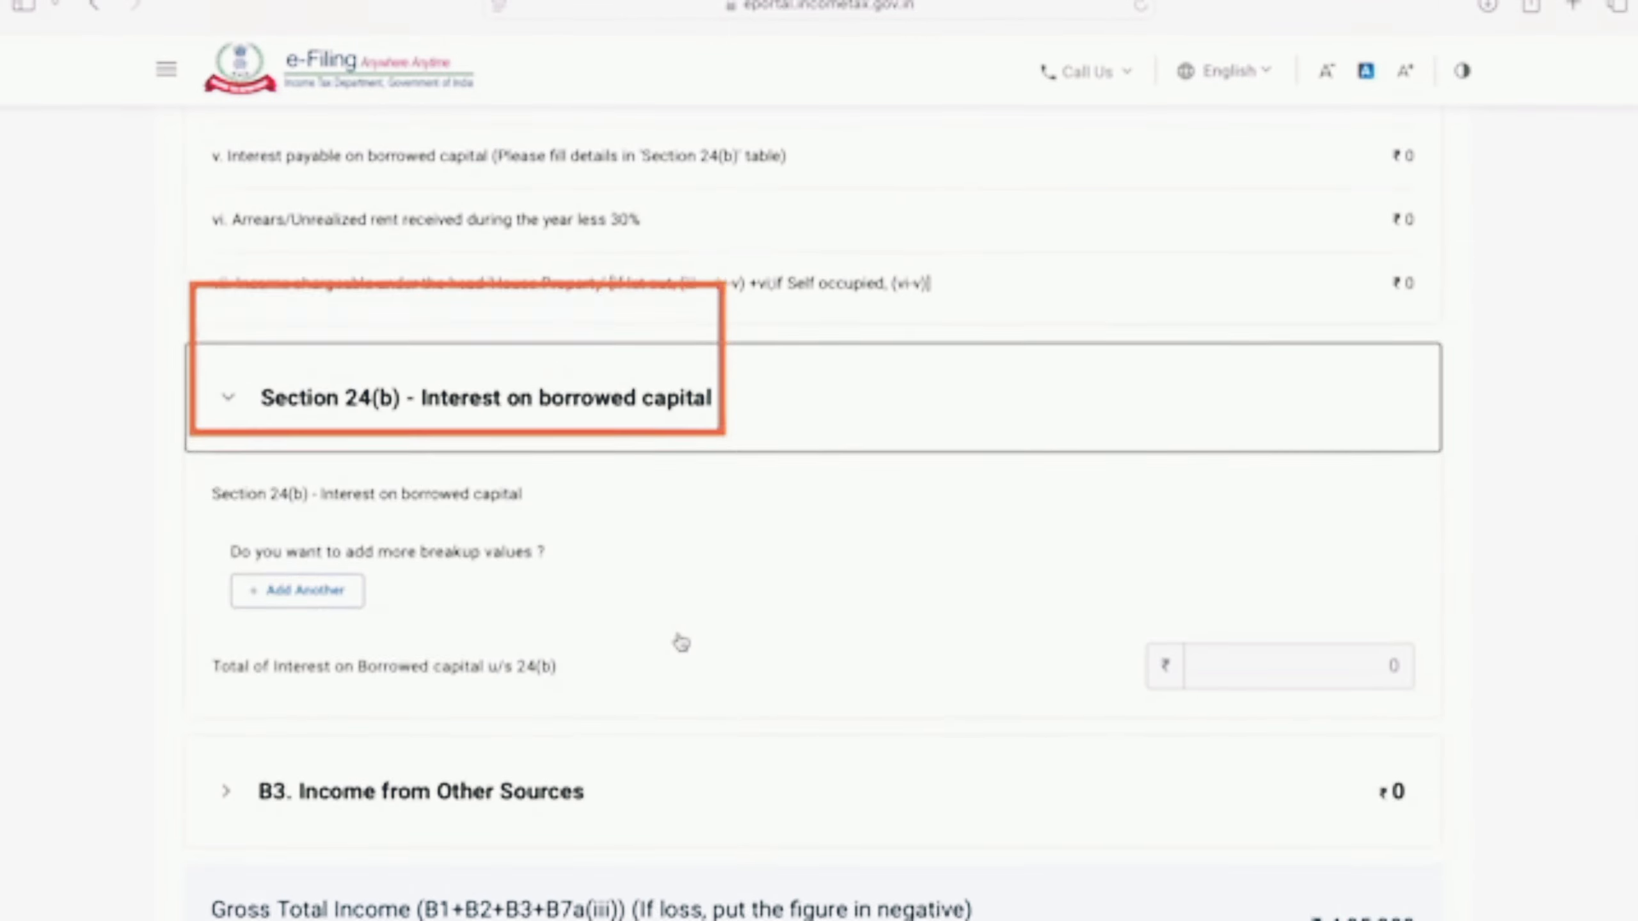
pyautogui.scroll(-1, 681, 643)
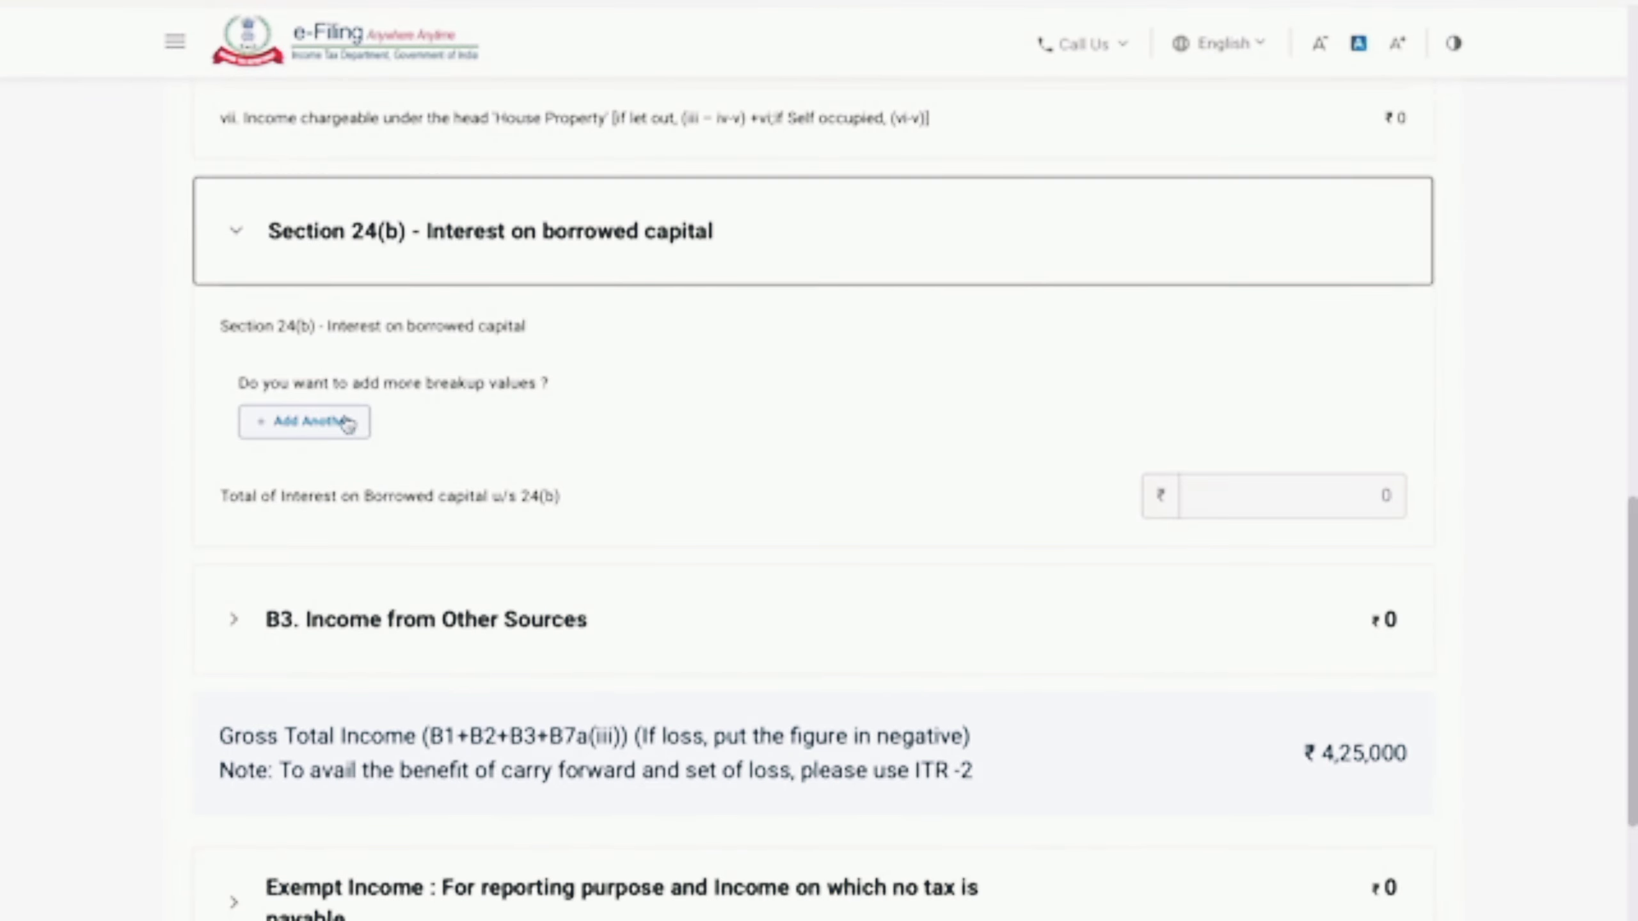
pyautogui.click(353, 437)
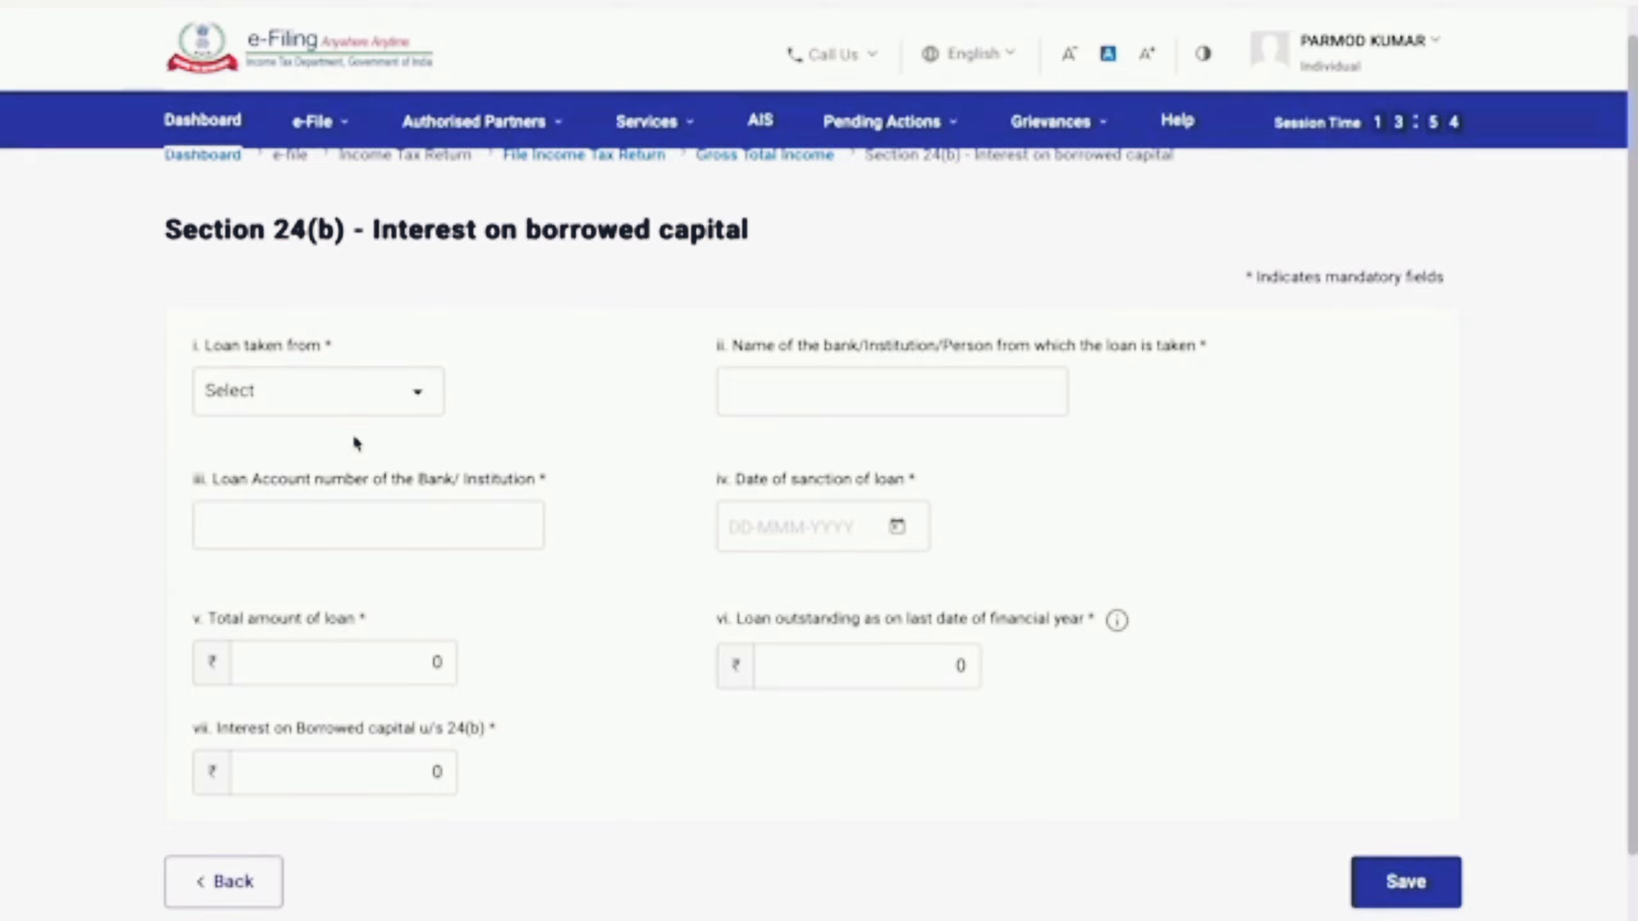
pyautogui.click(437, 396)
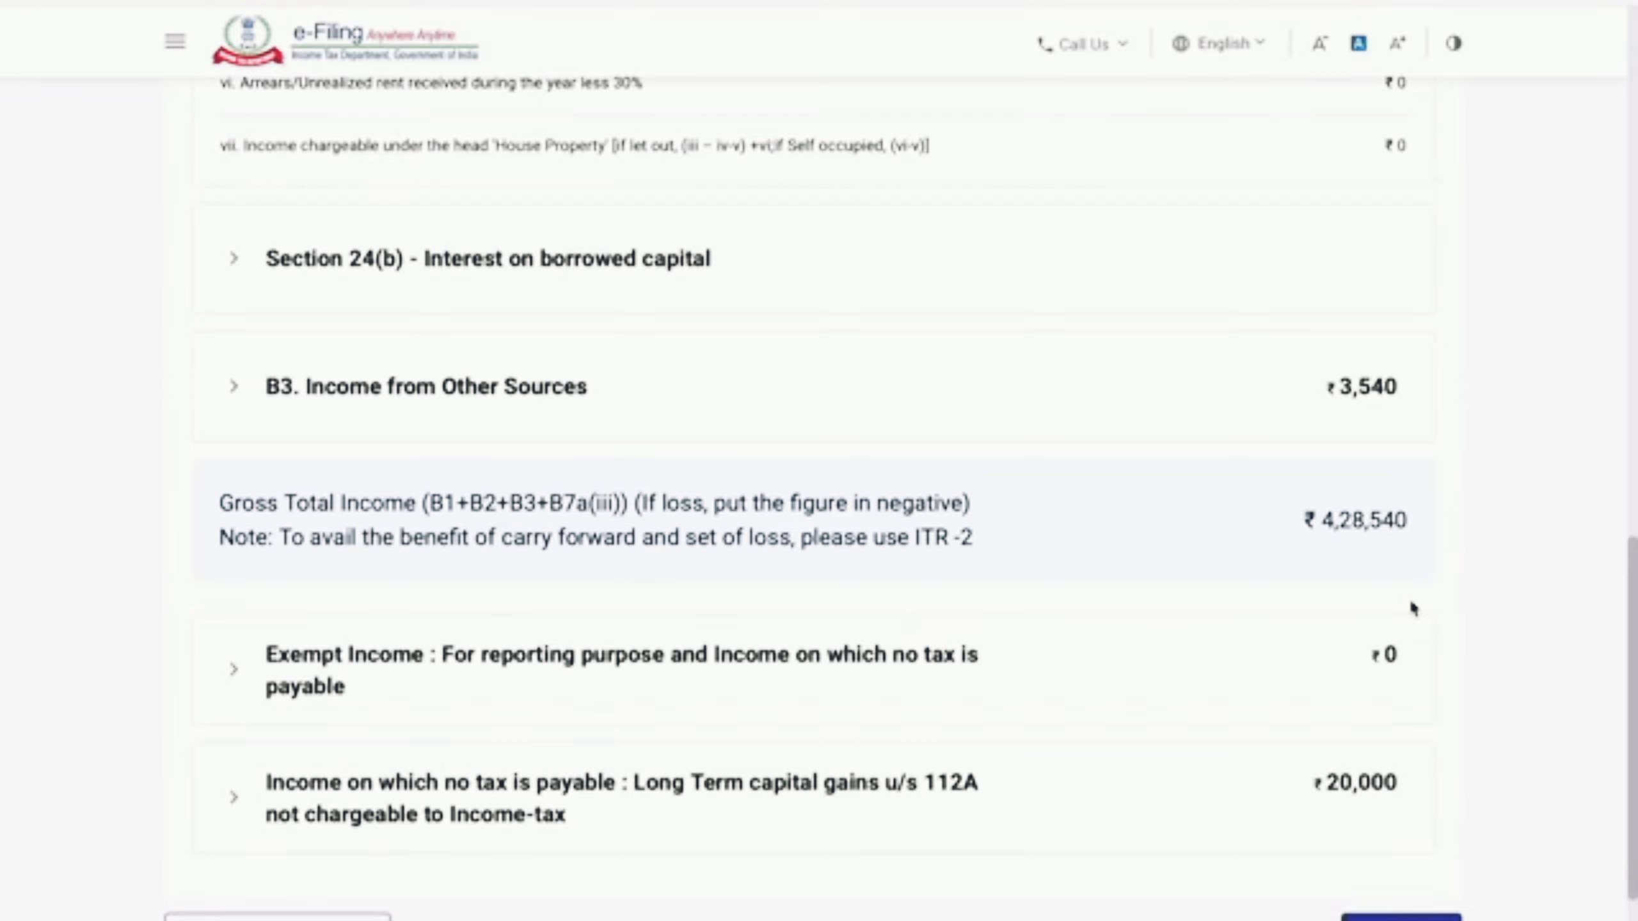
pyautogui.scroll(-1, 1409, 597)
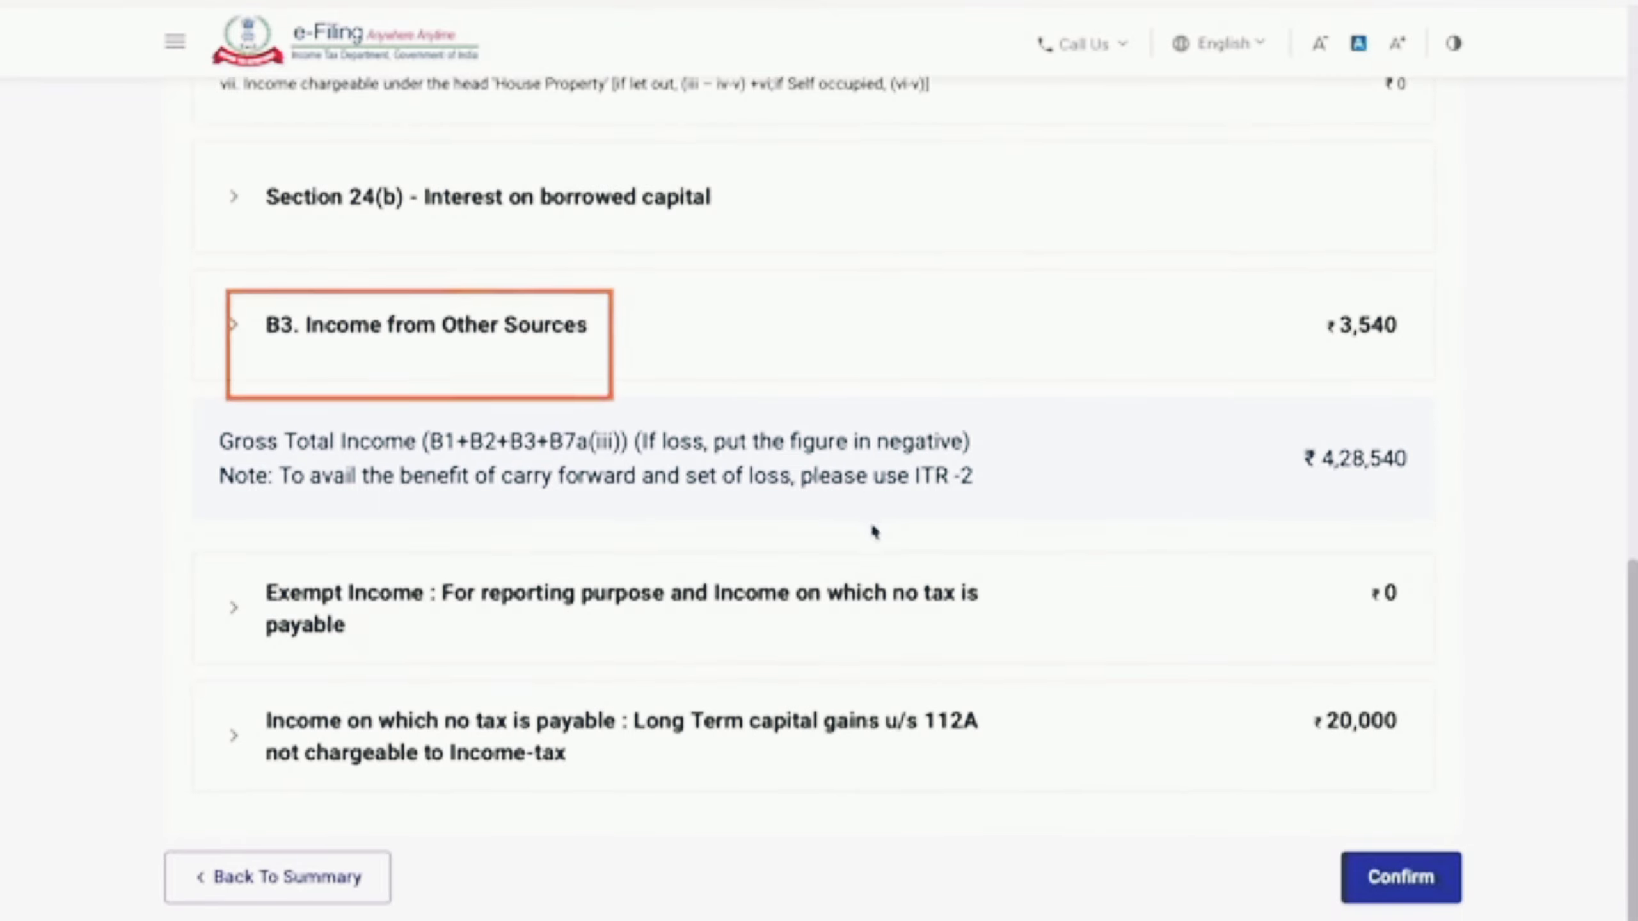
pyautogui.click(440, 328)
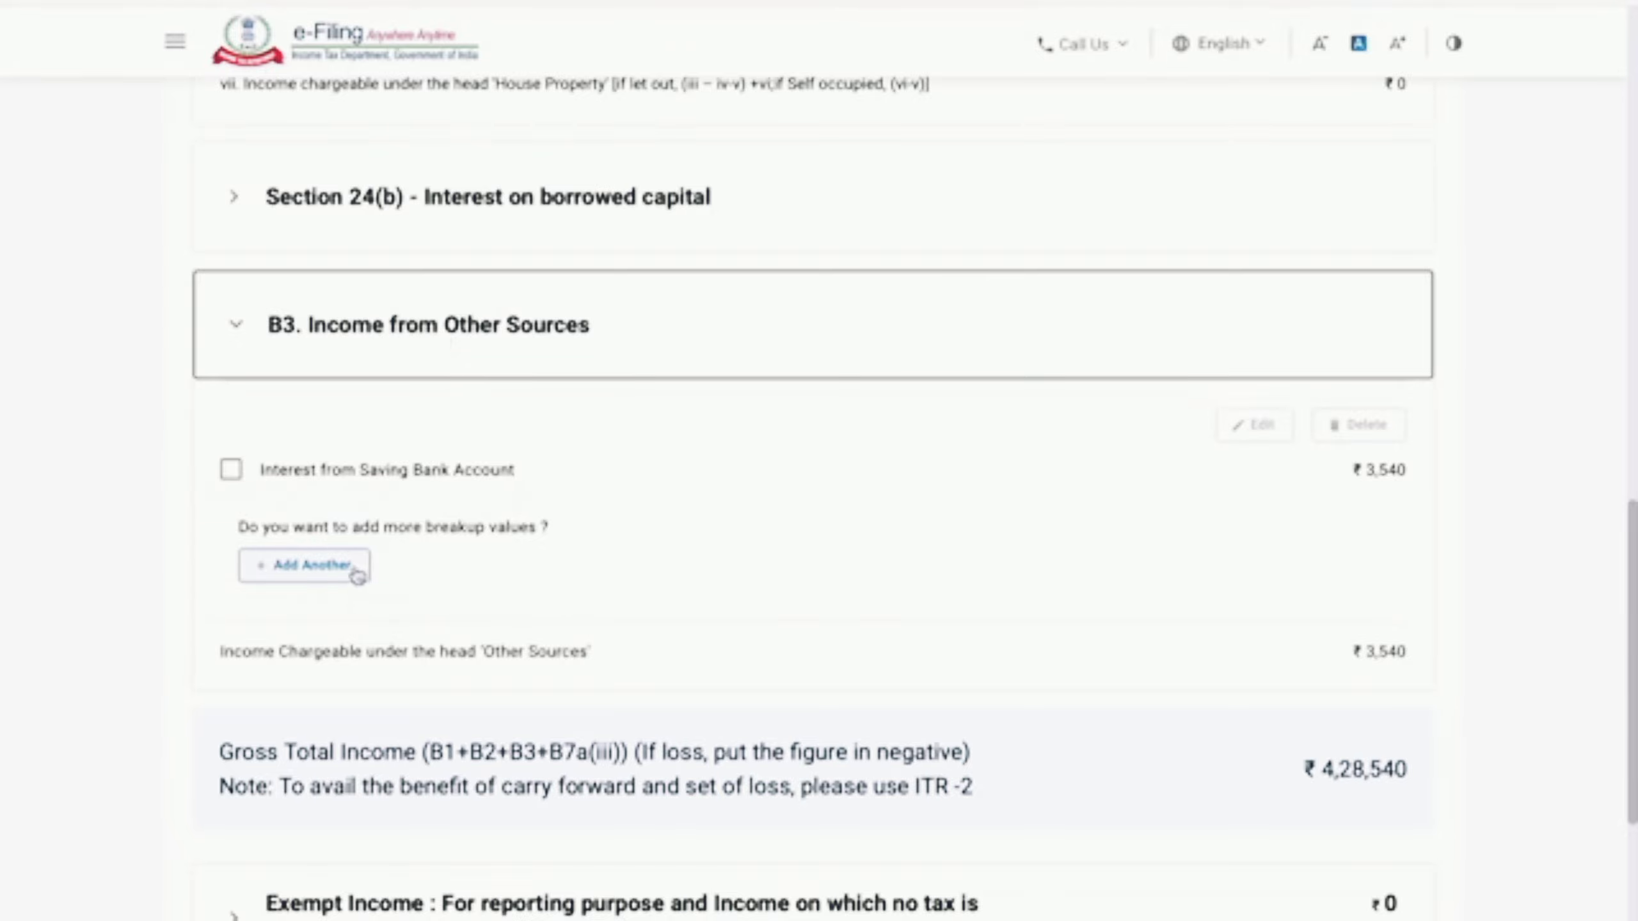
pyautogui.click(330, 567)
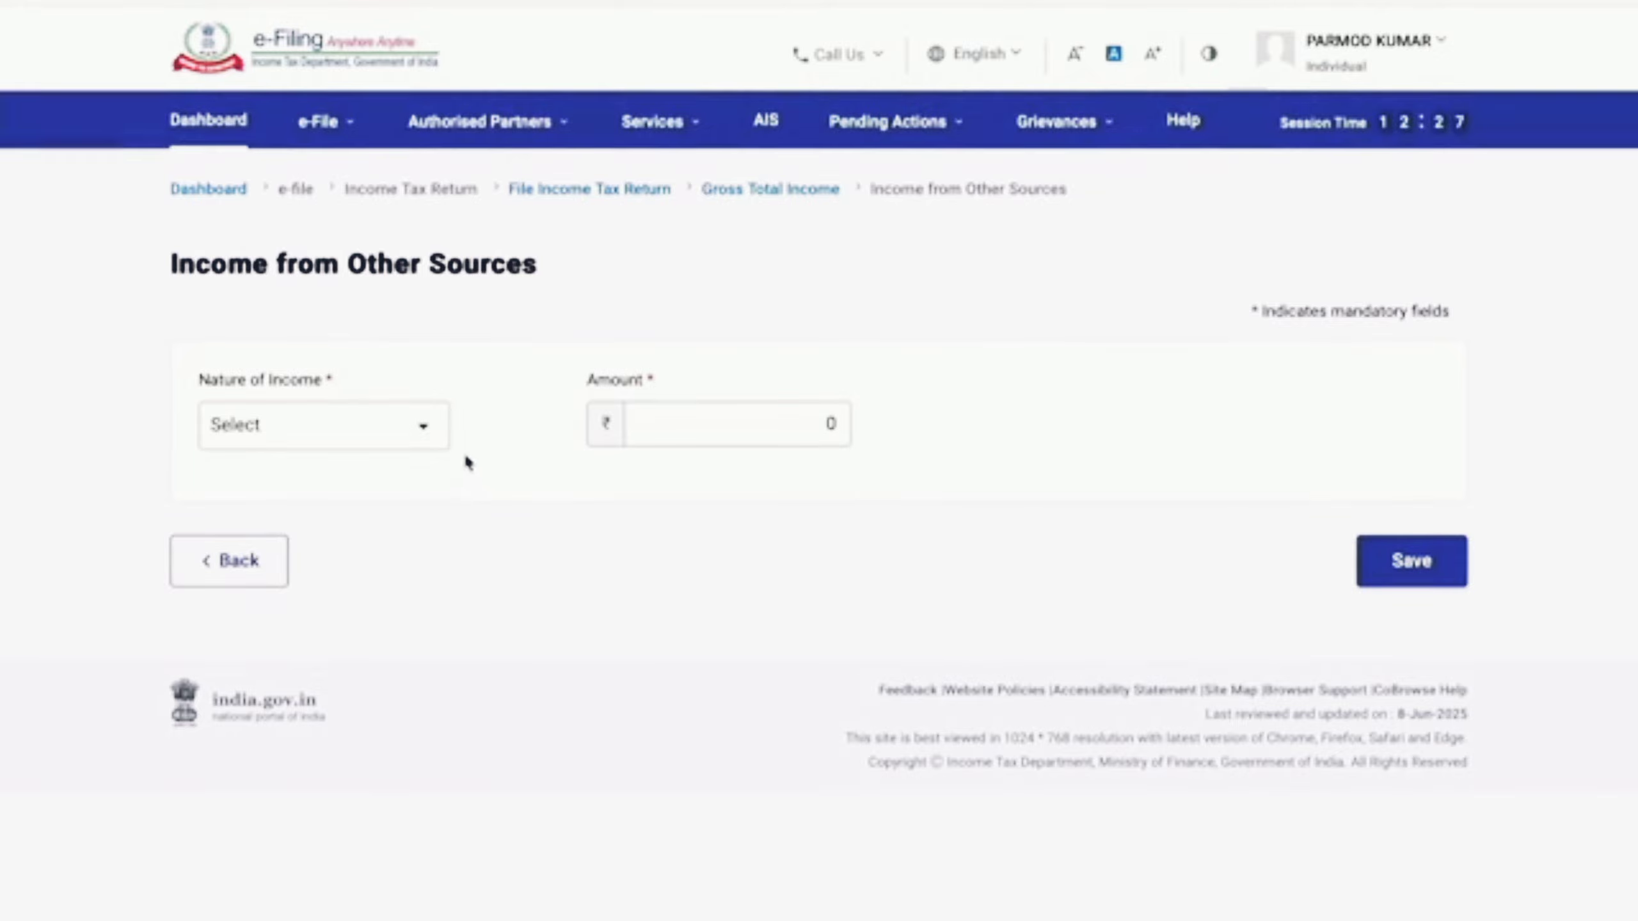
pyautogui.click(434, 435)
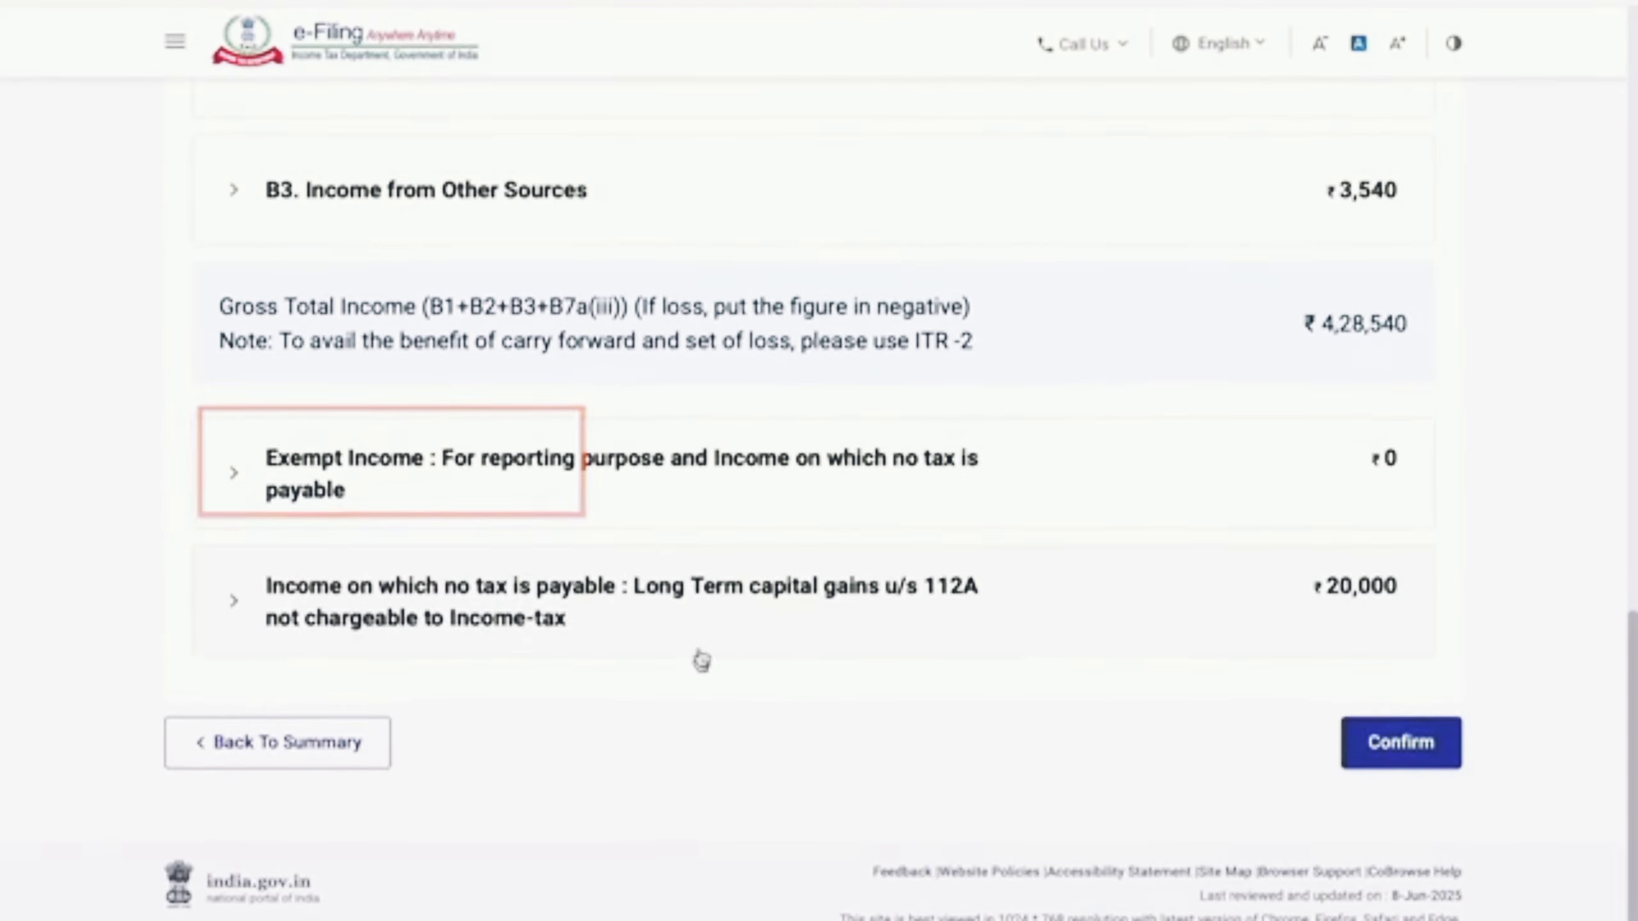
pyautogui.click(624, 476)
pyautogui.scroll(-2, 625, 480)
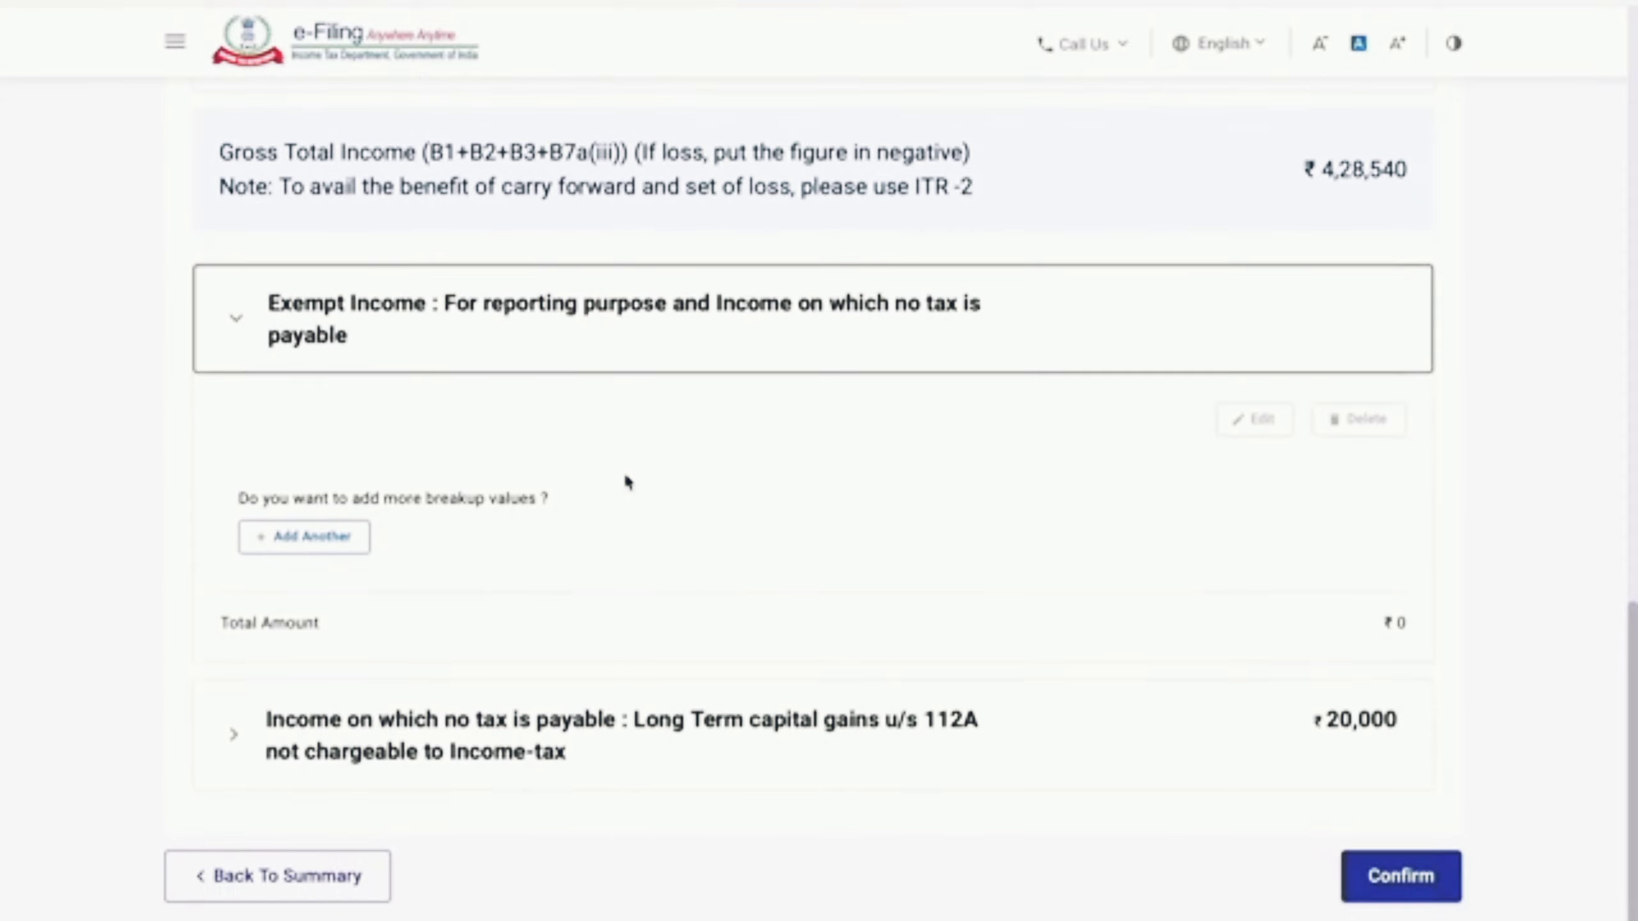
pyautogui.click(358, 547)
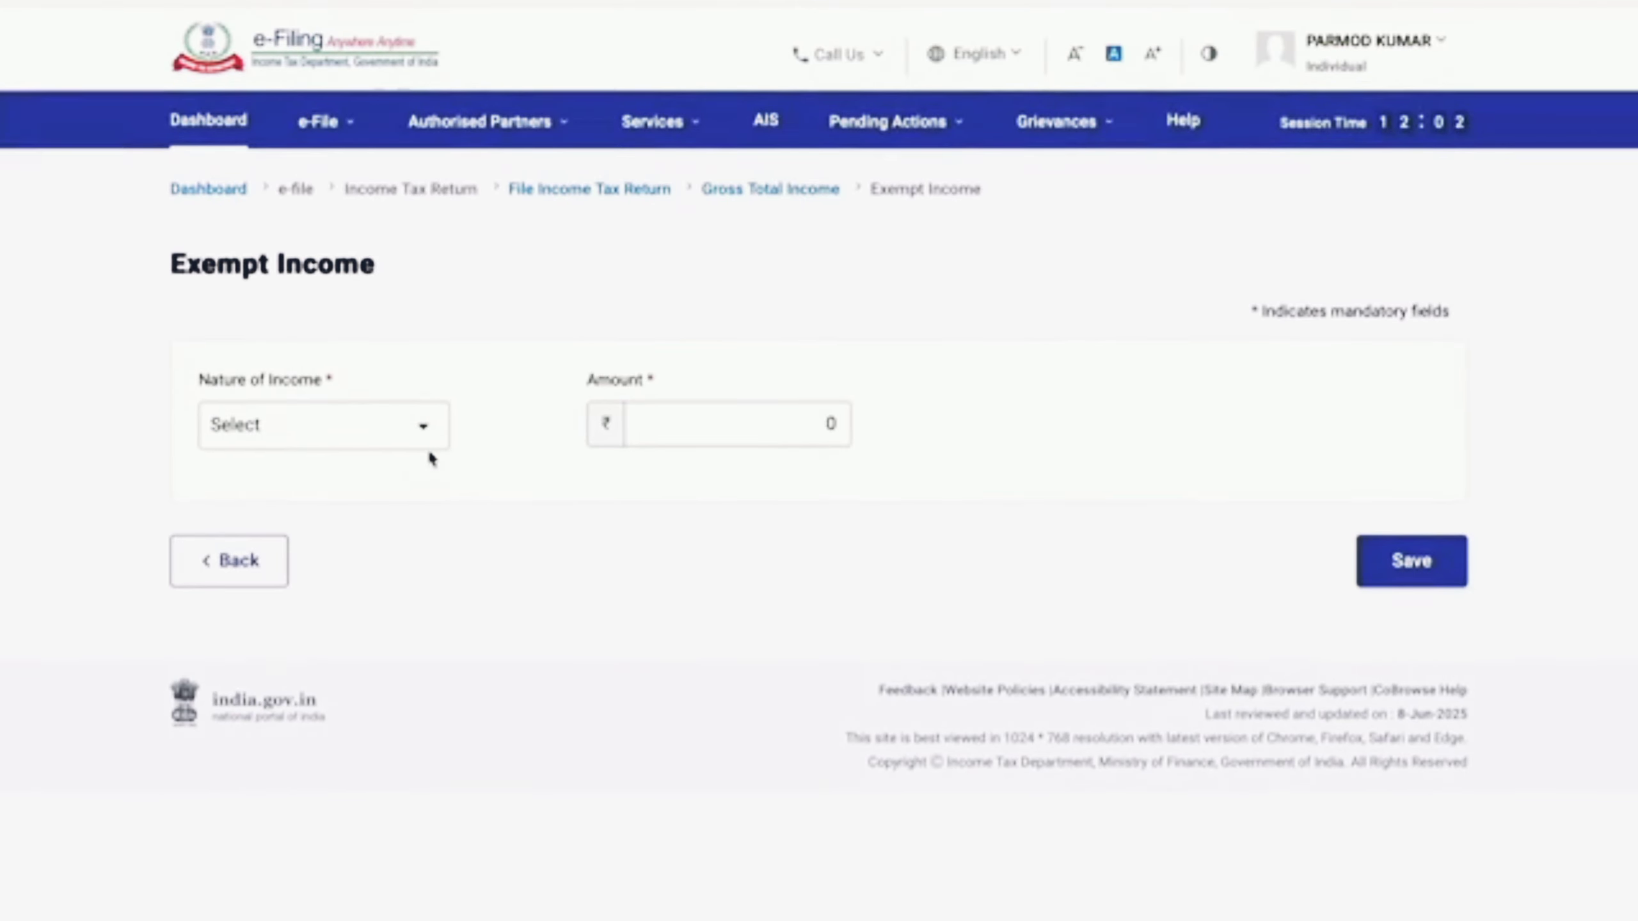
pyautogui.click(422, 439)
pyautogui.click(428, 446)
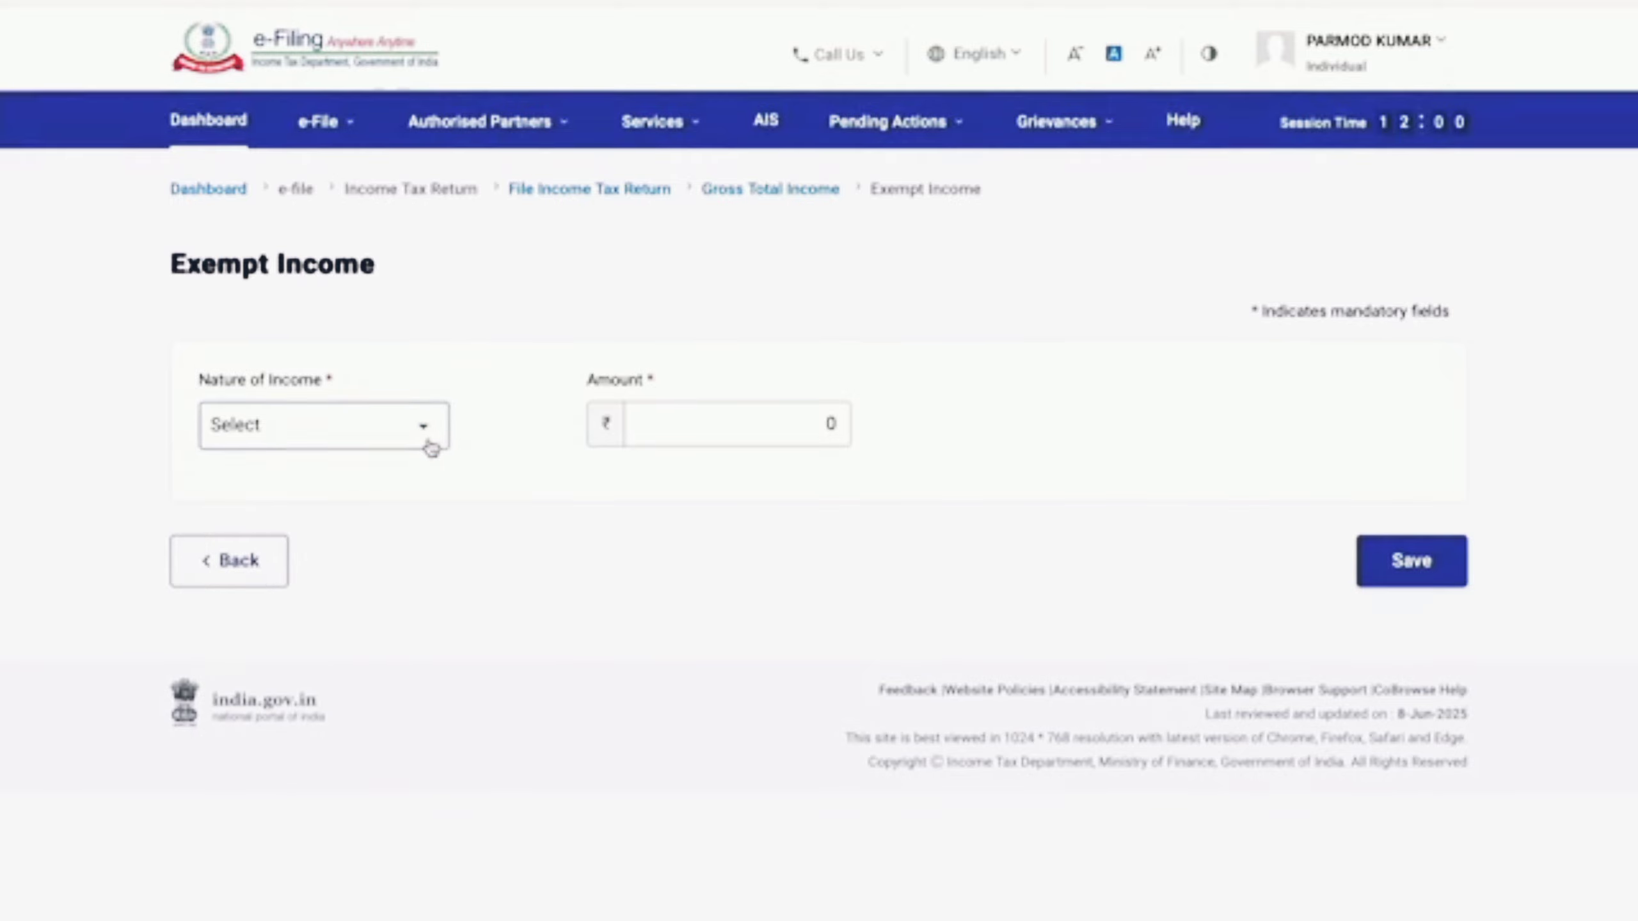
pyautogui.click(427, 445)
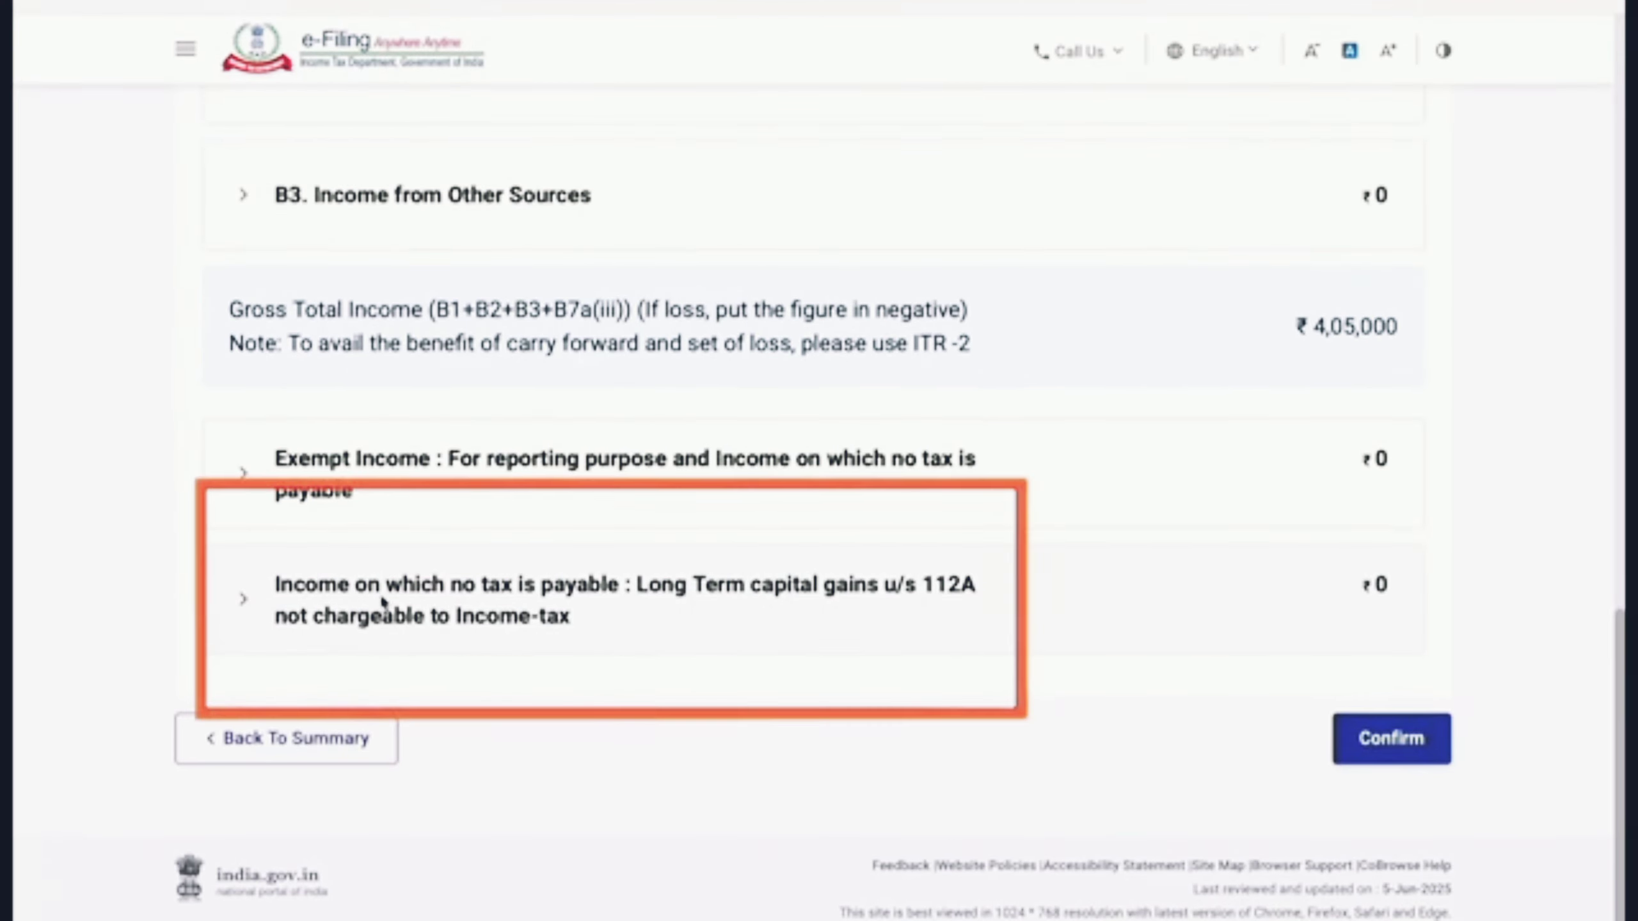
pyautogui.click(661, 605)
# Step: Enter 112A sale consideration 130000 and cost of acquisition 110000, then confirm Gross Total Income
pyautogui.scroll(-3, 687, 699)
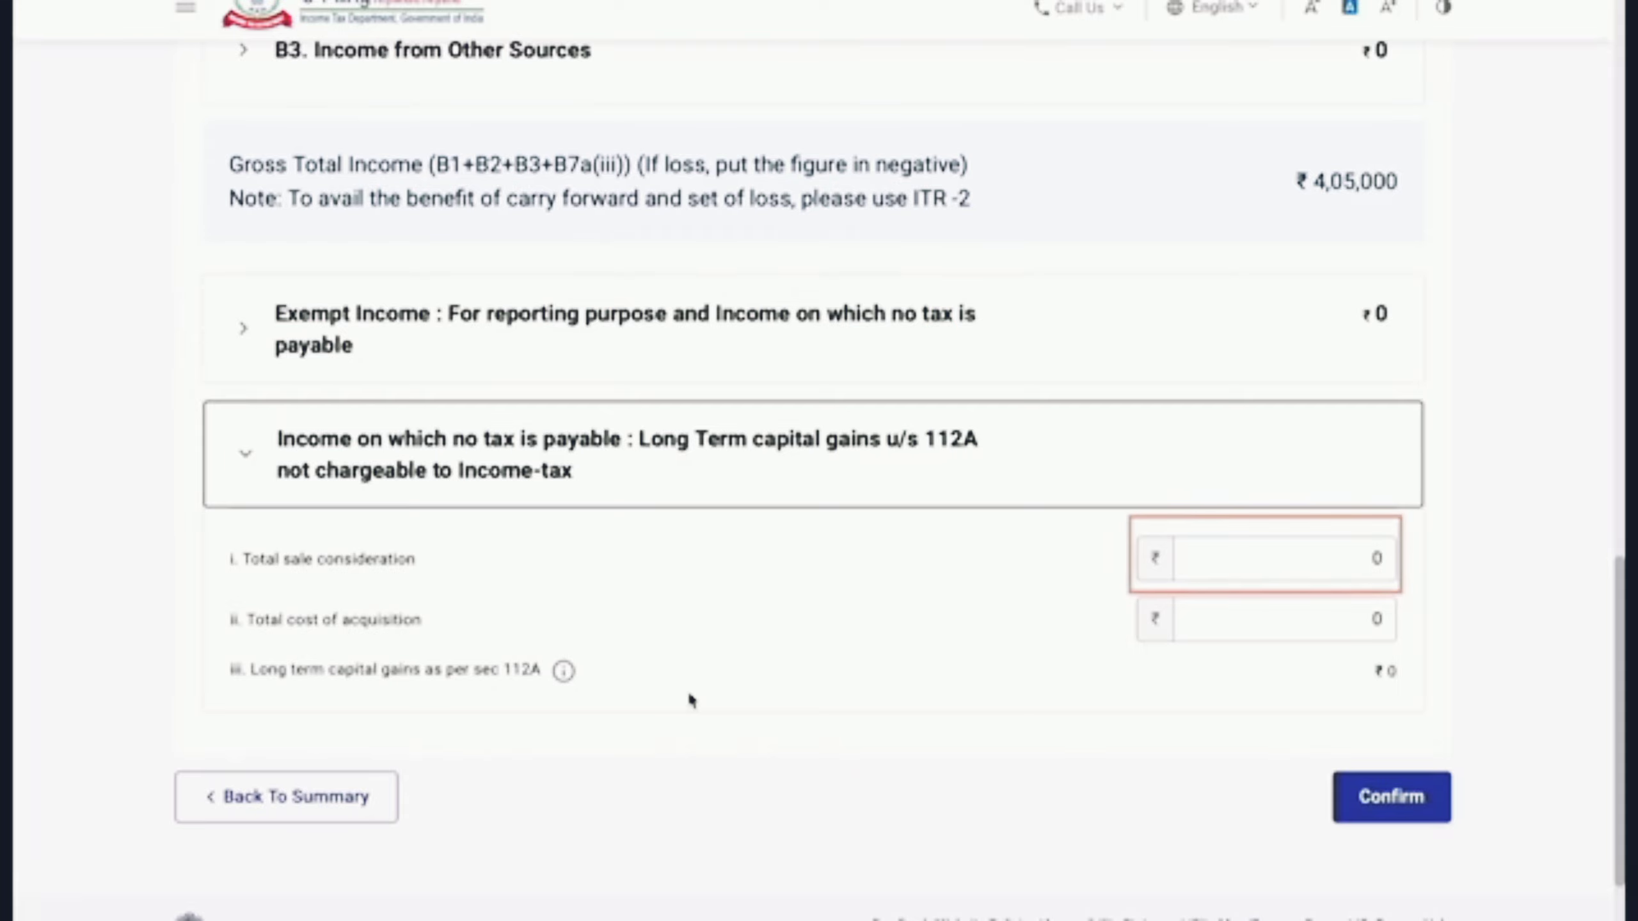
pyautogui.click(1392, 559)
pyautogui.write('130000')
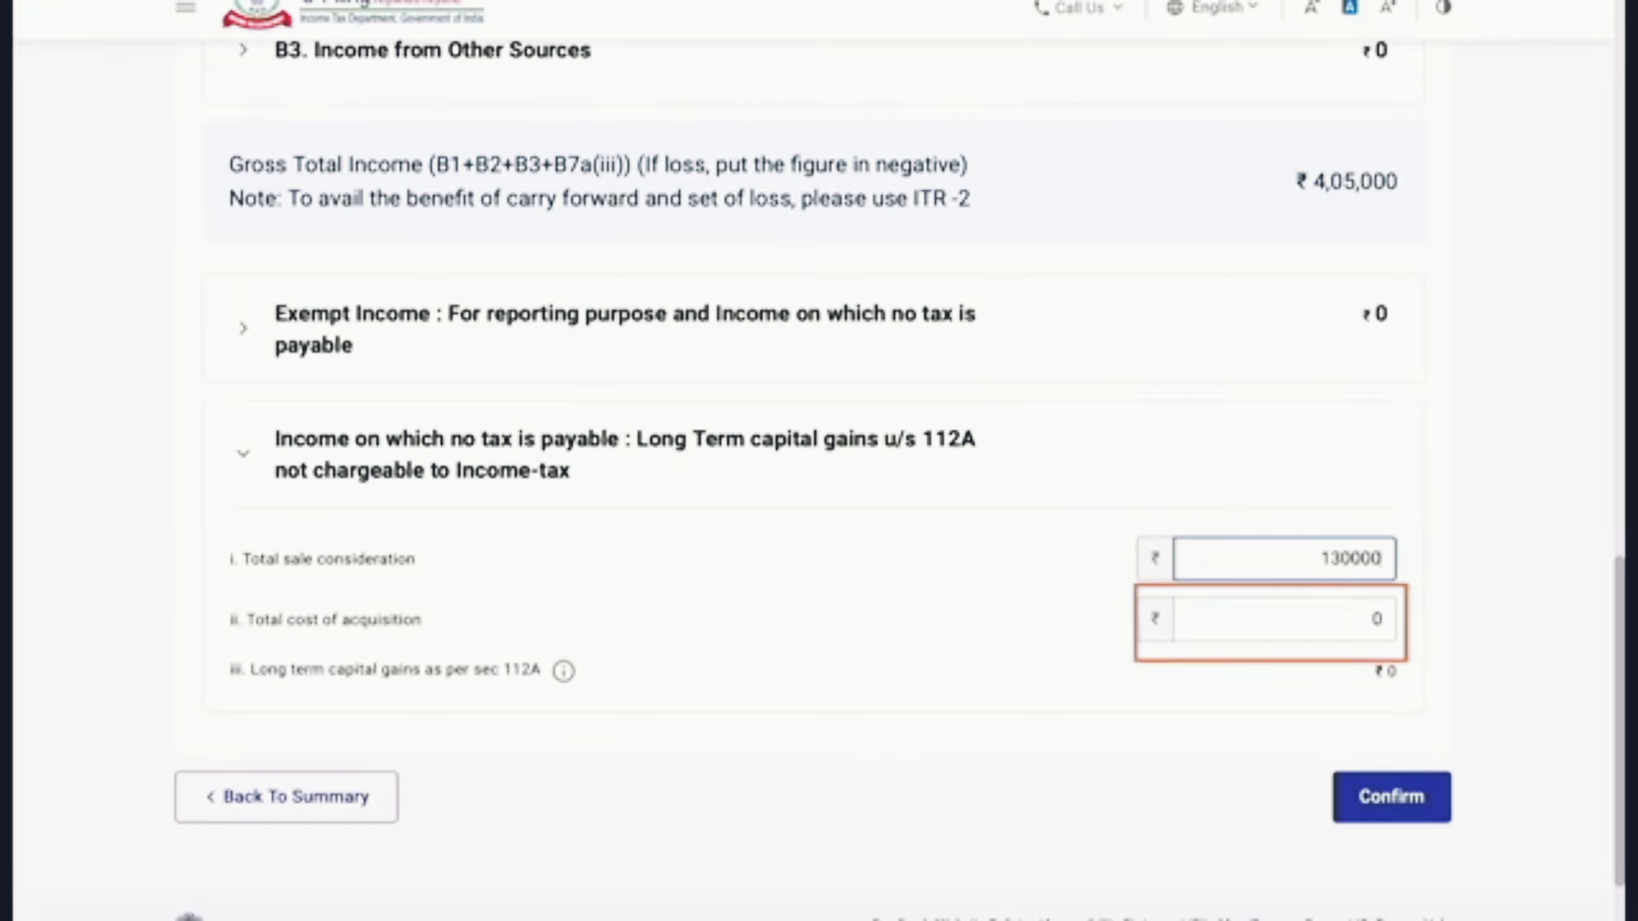
pyautogui.press('Tab')
pyautogui.write('1')
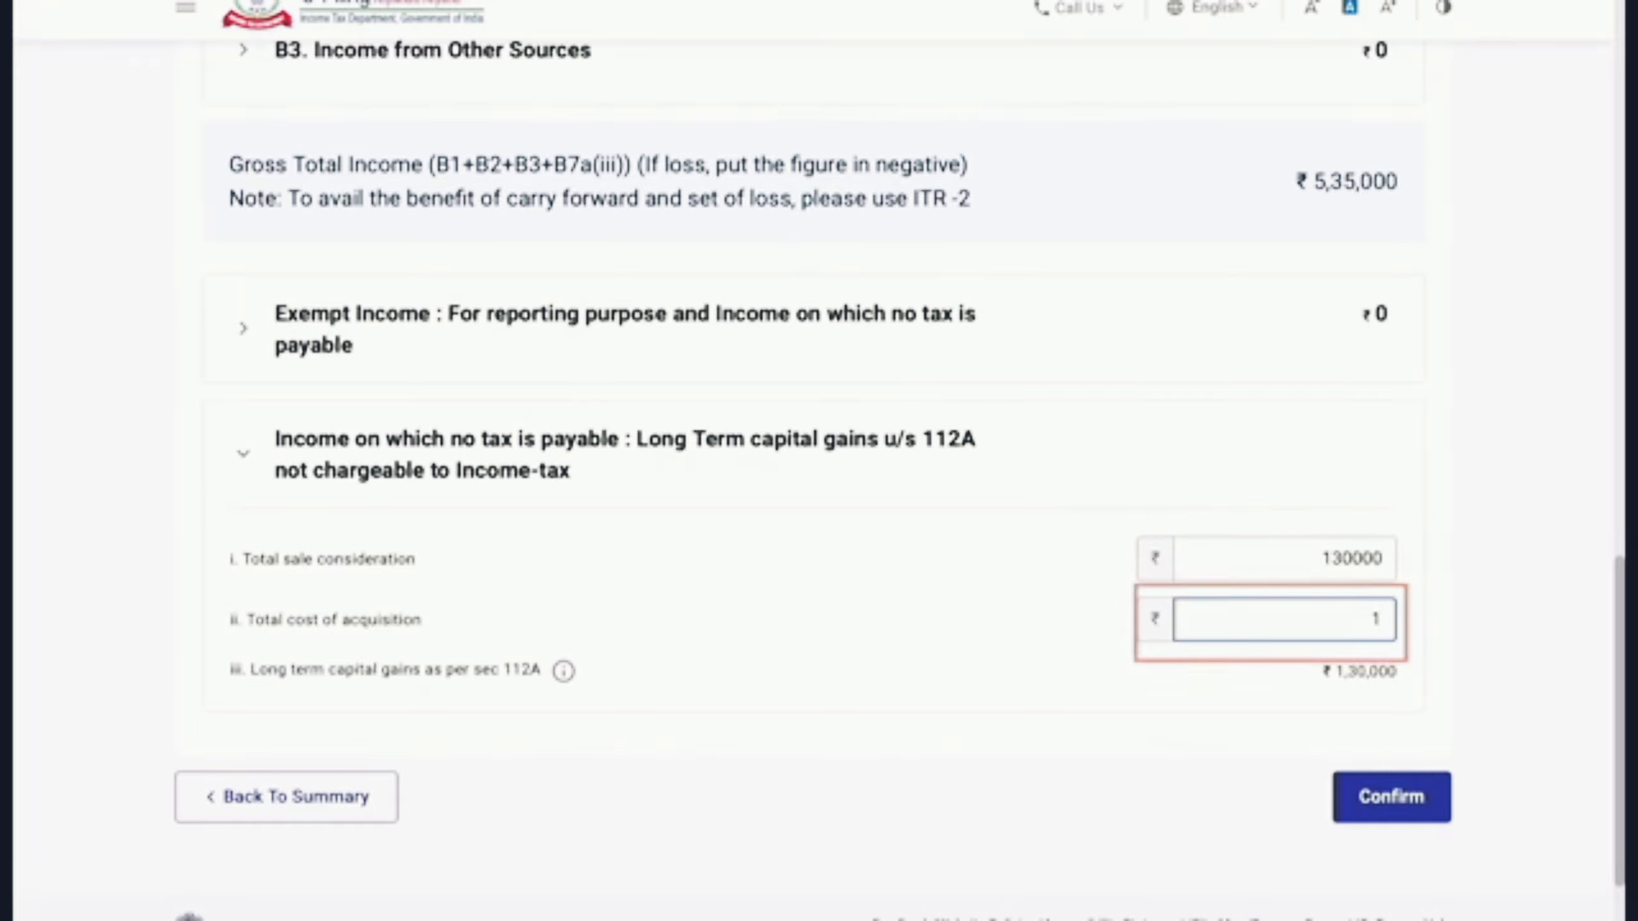
pyautogui.write('10000')
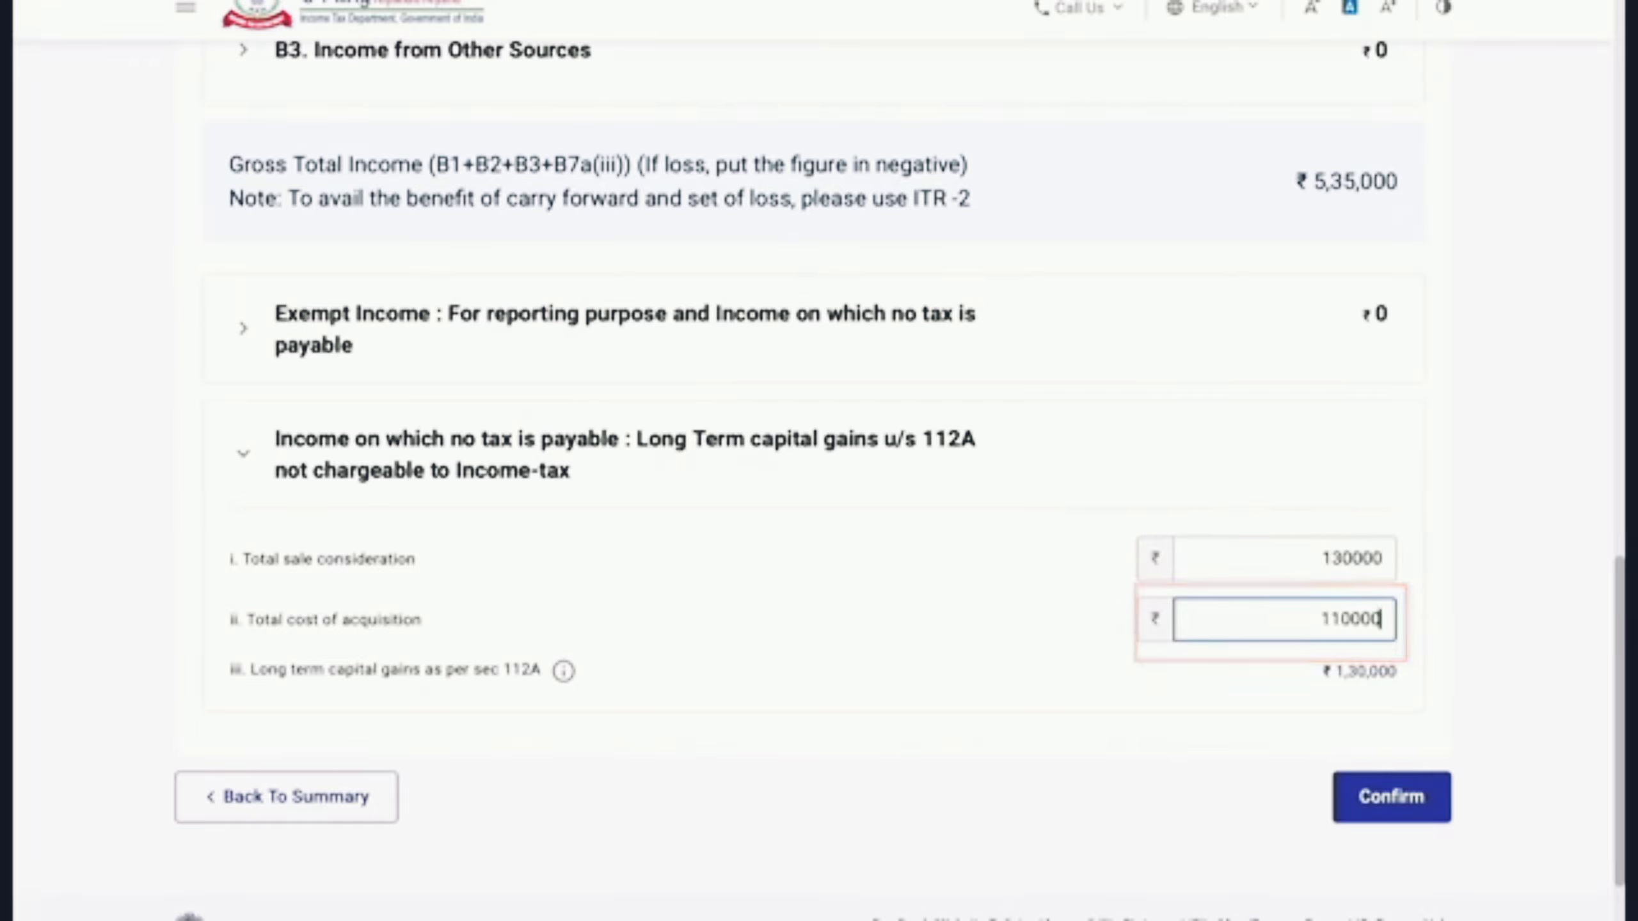
pyautogui.click(1181, 779)
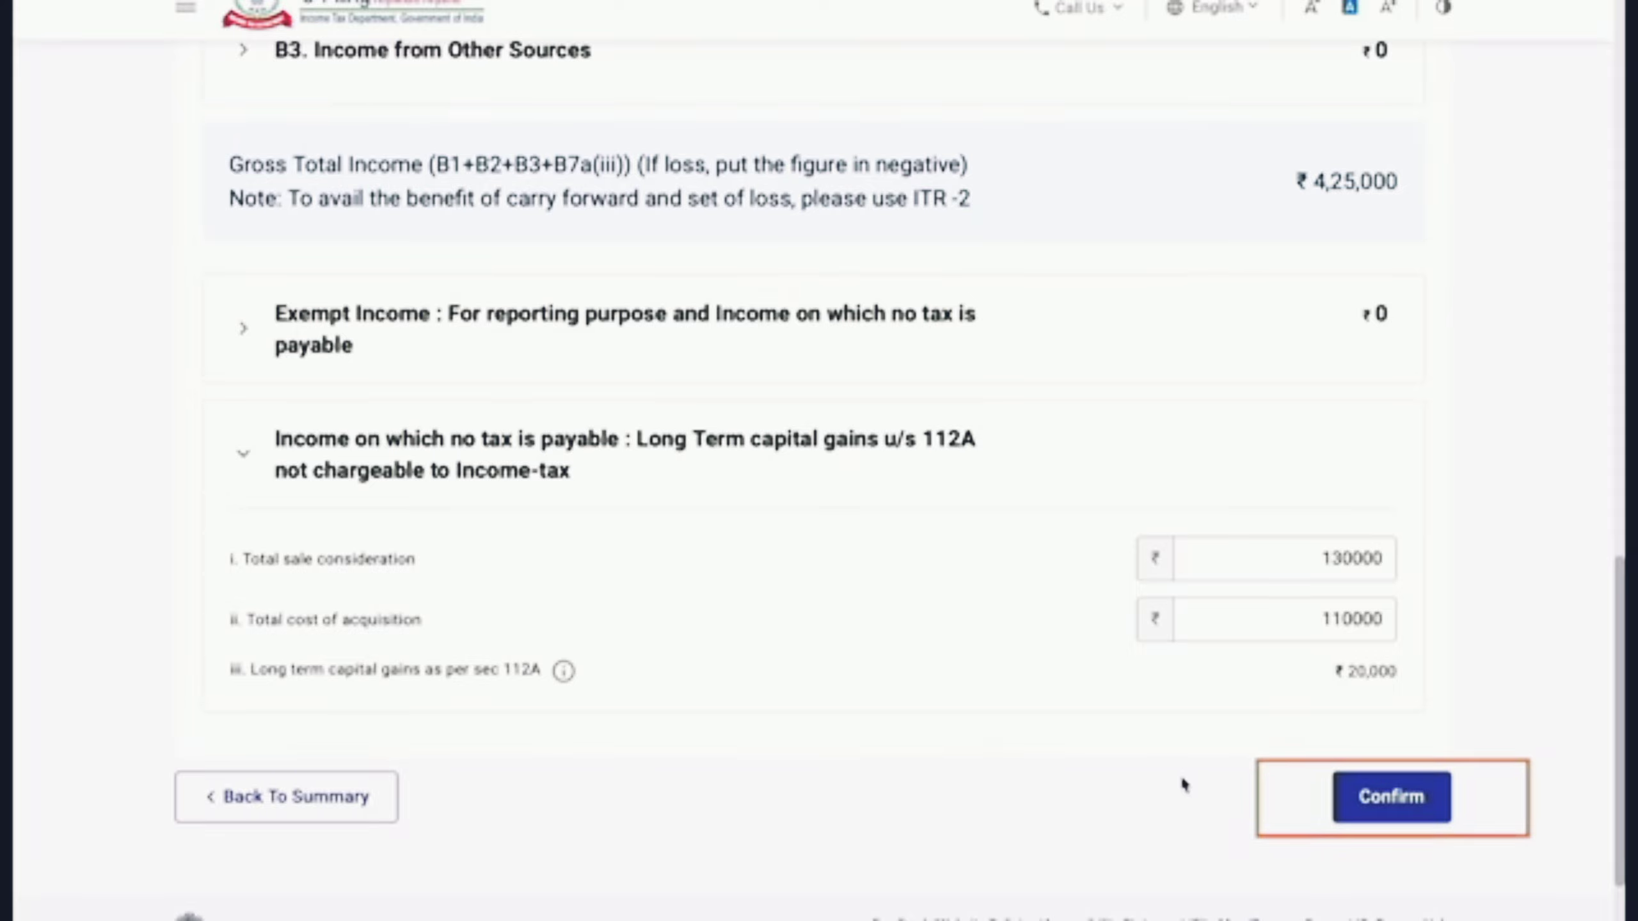
pyautogui.click(1391, 818)
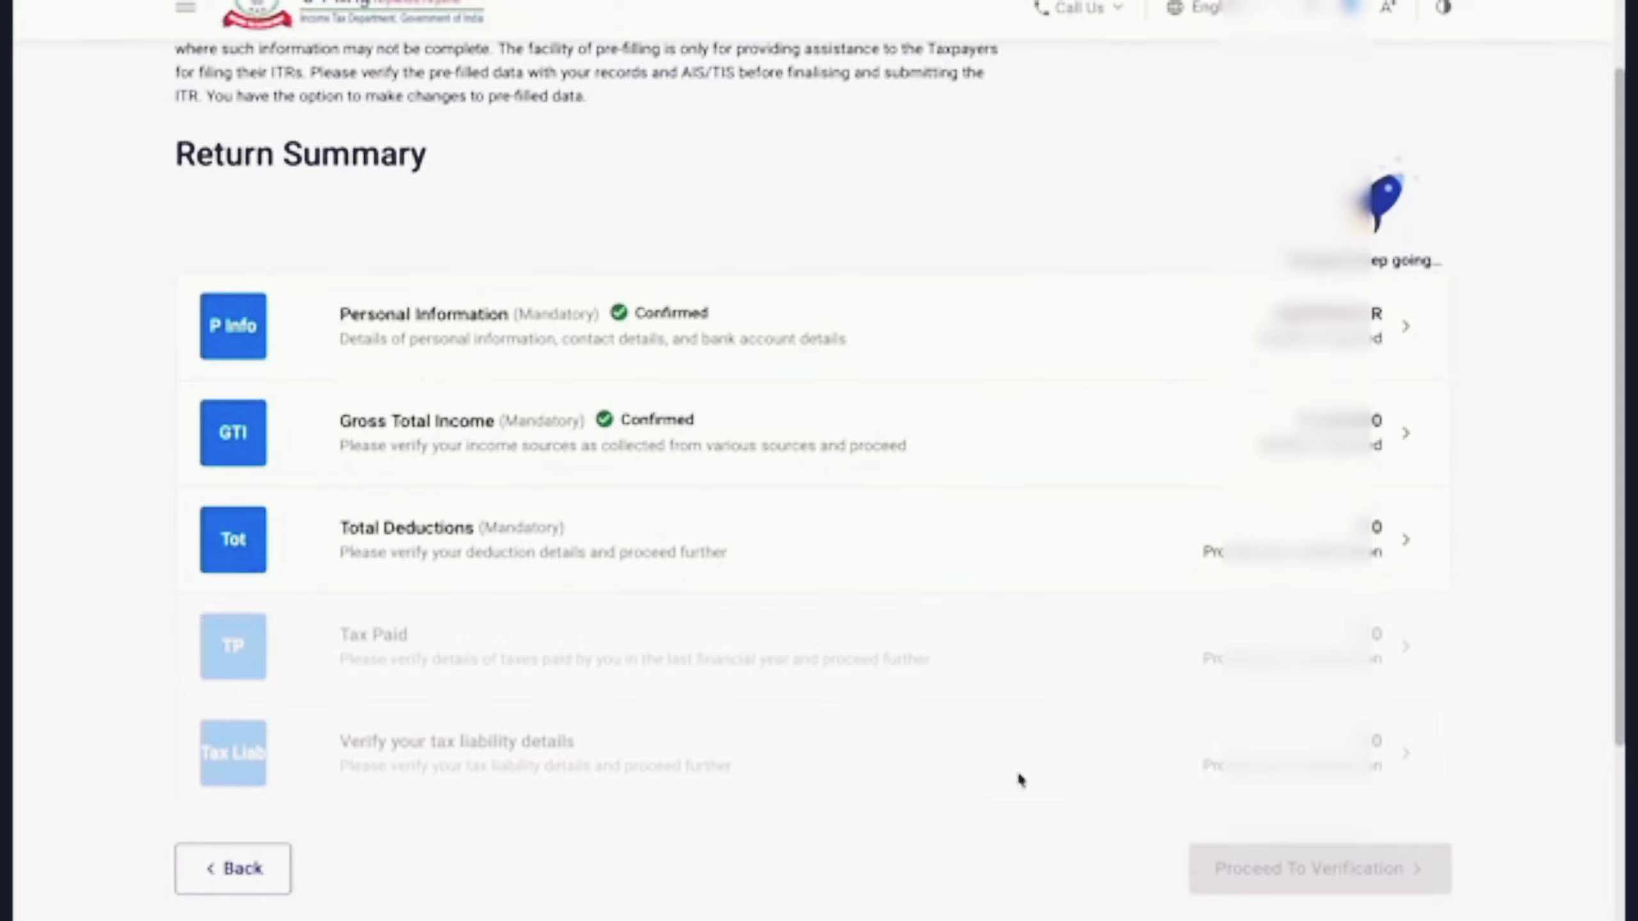
# Step: Review the Total Deductions schedule, with every deduction at ₹0, and confirm it
pyautogui.click(511, 558)
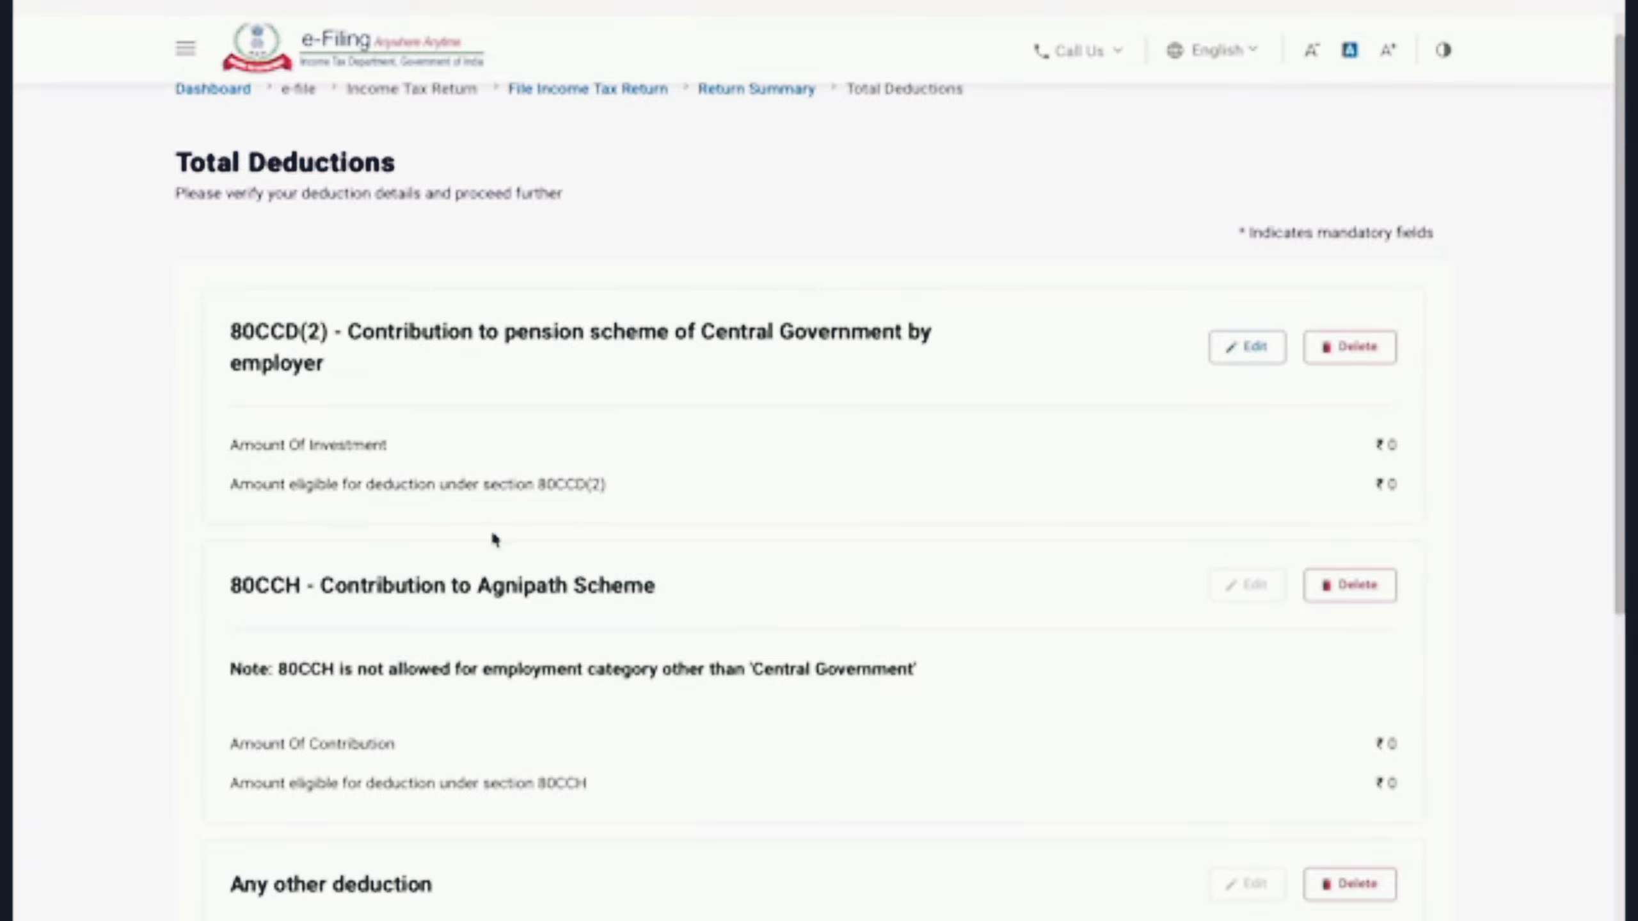
pyautogui.scroll(-1, 493, 537)
pyautogui.scroll(-3, 493, 536)
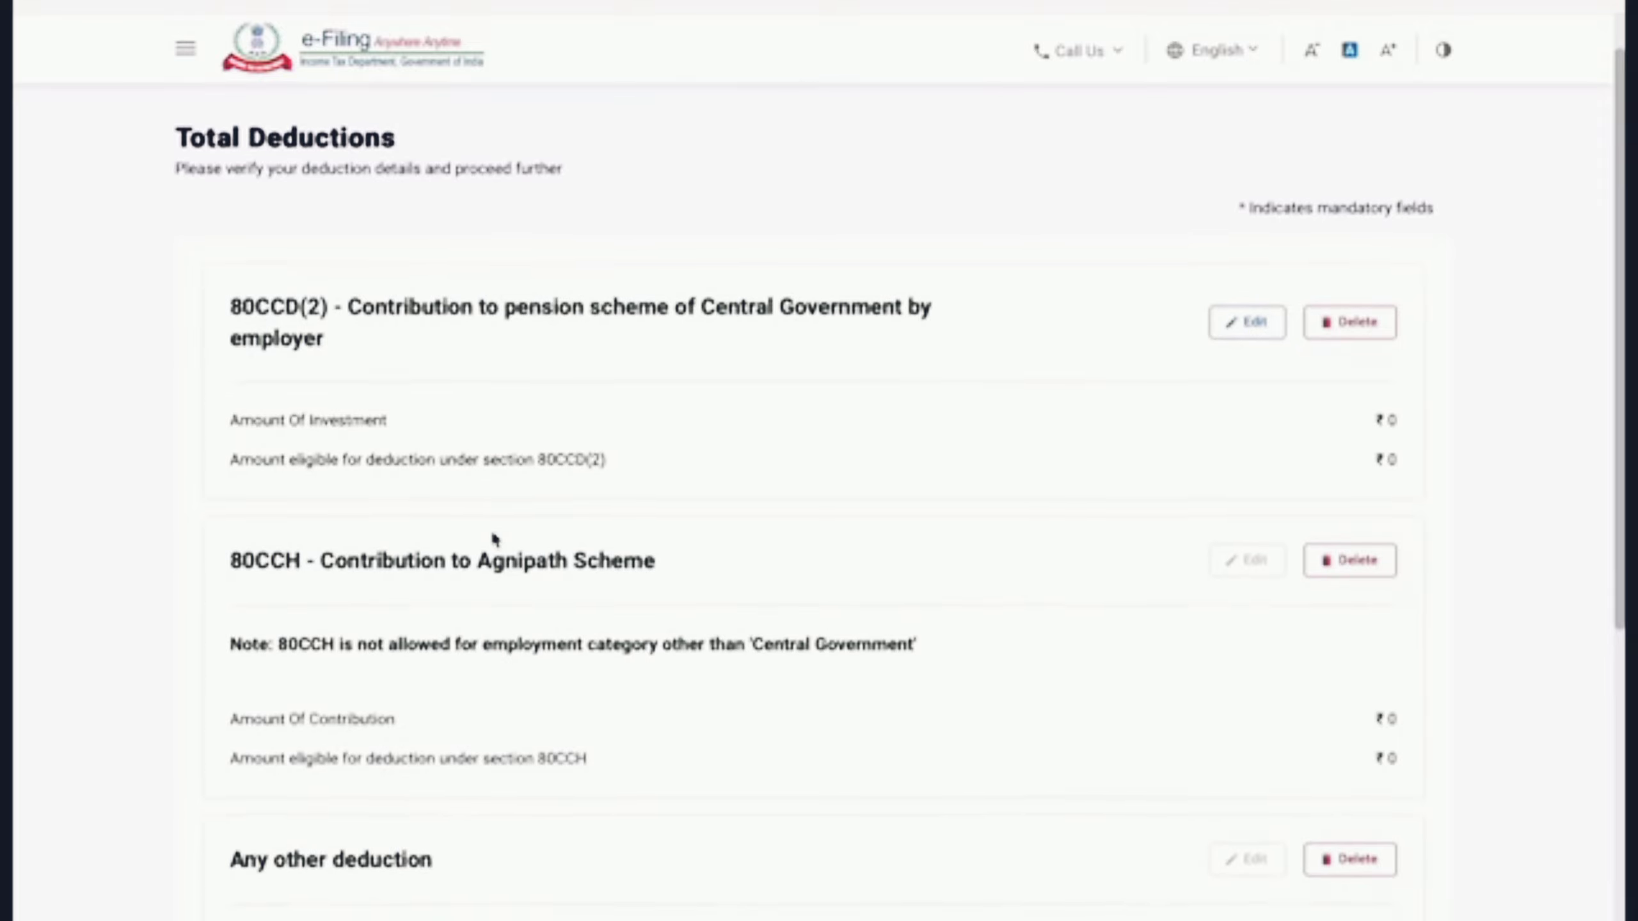
pyautogui.scroll(-5, 494, 539)
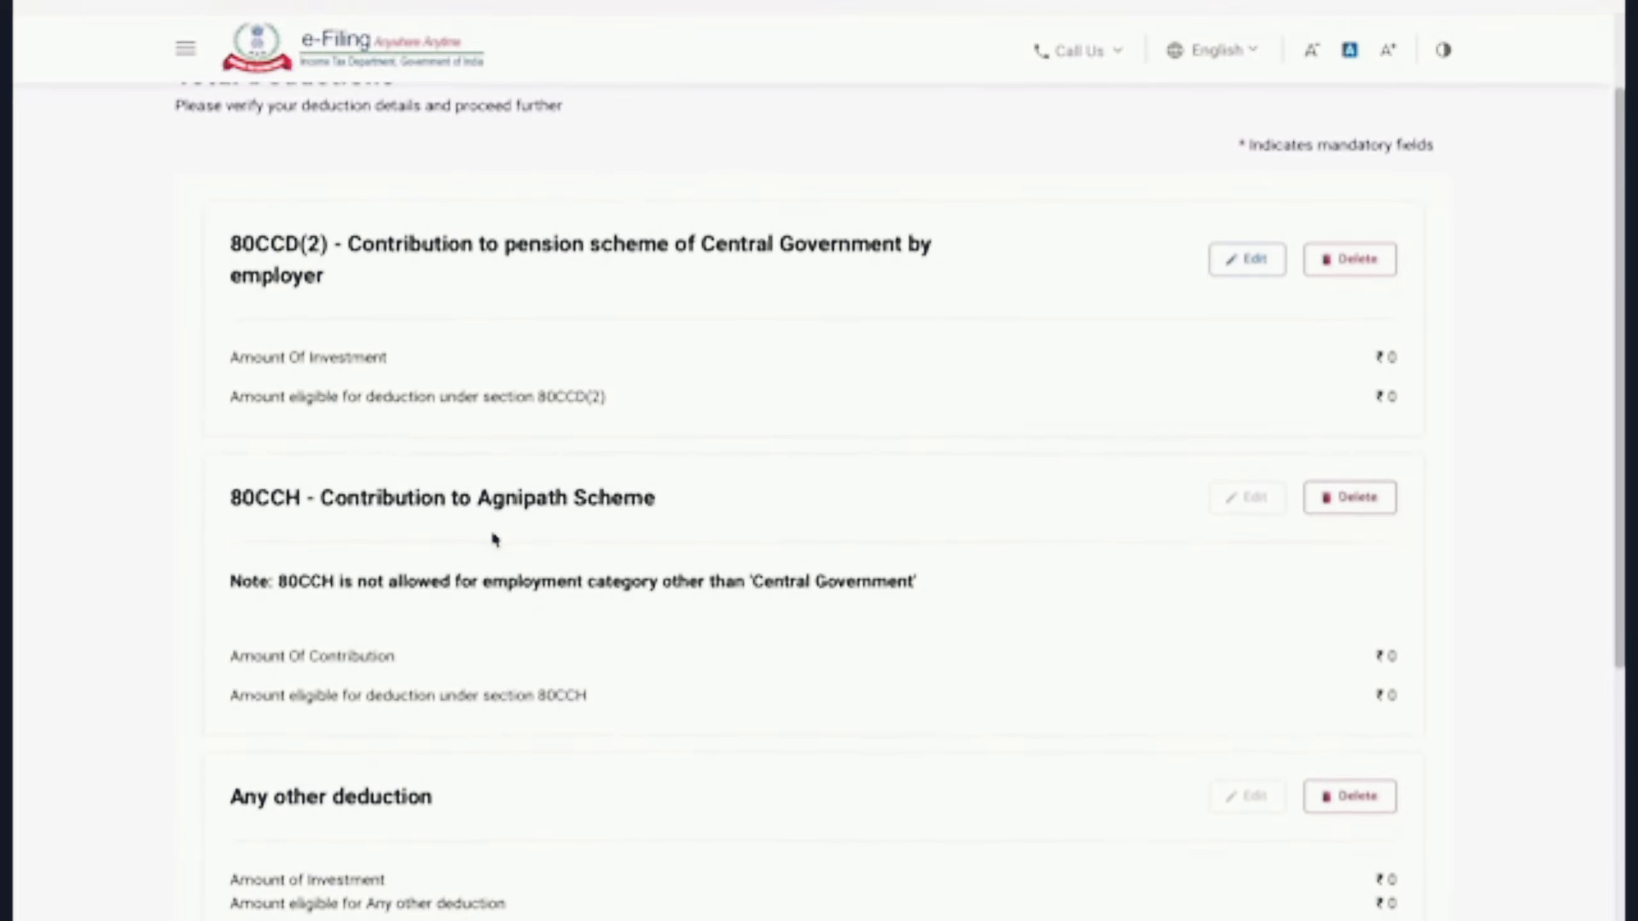
pyautogui.scroll(-6, 494, 538)
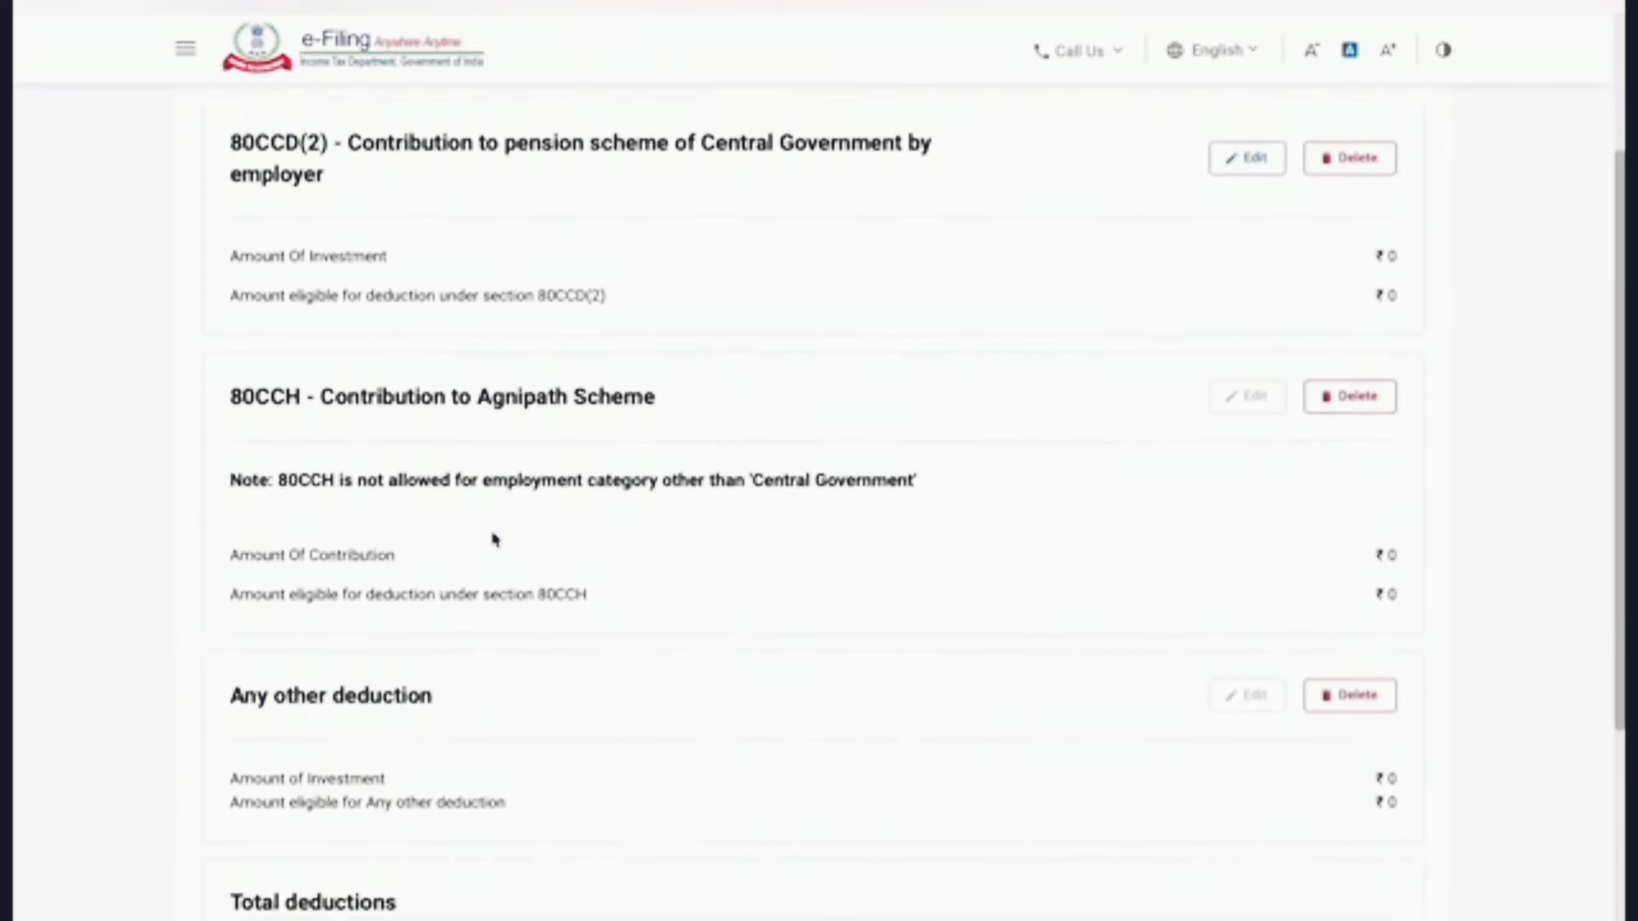
pyautogui.scroll(-7, 494, 539)
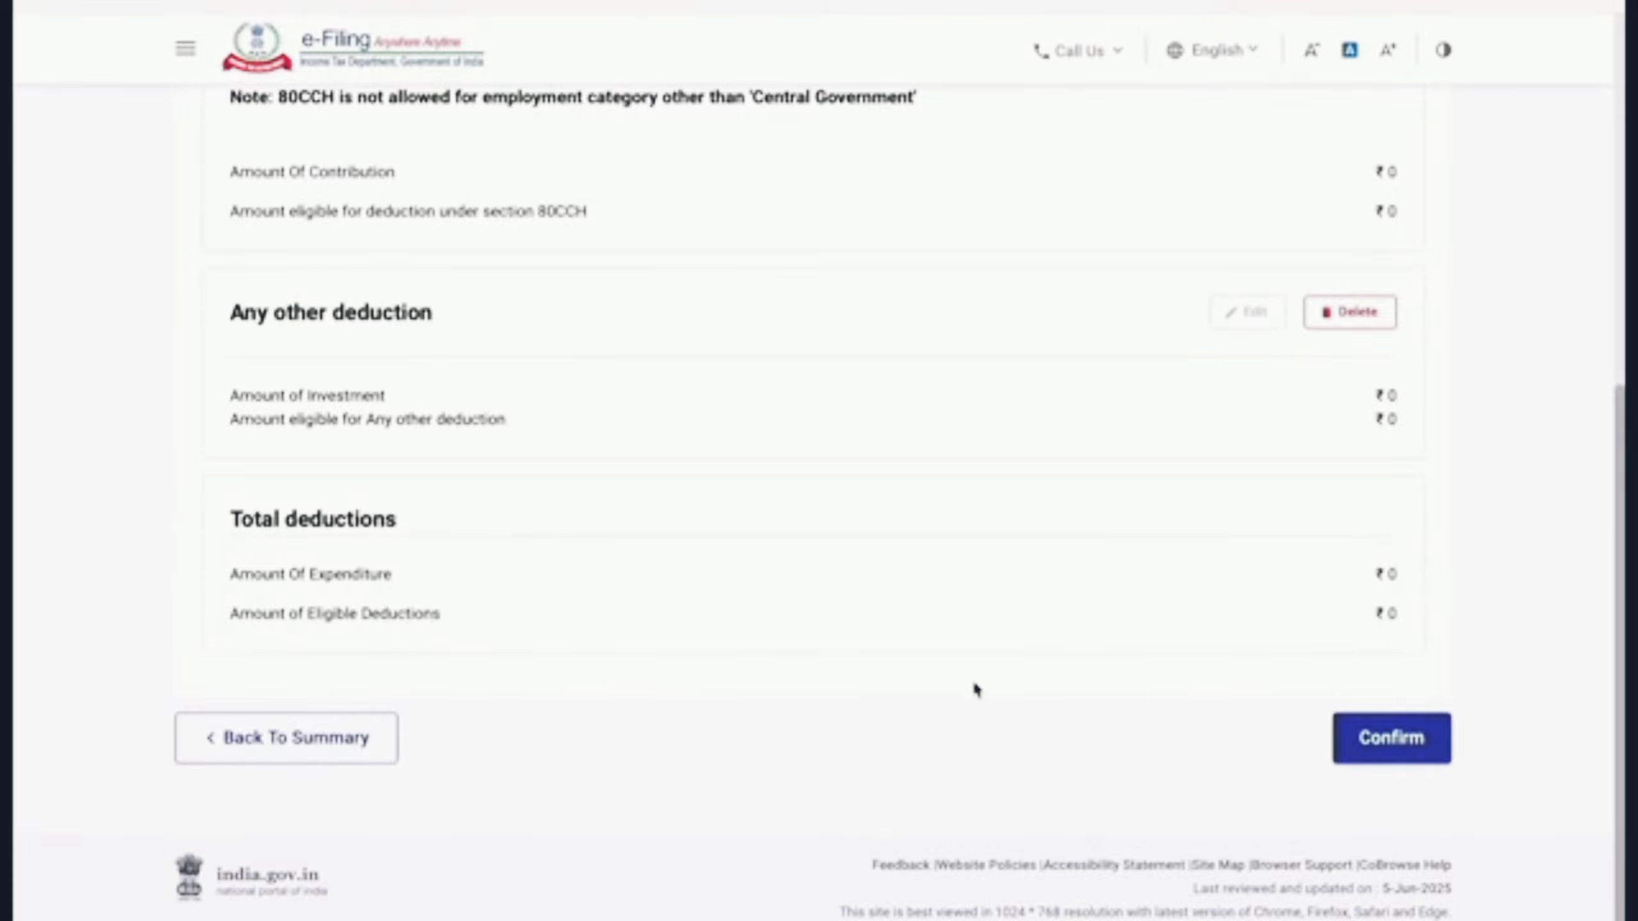
pyautogui.click(1396, 751)
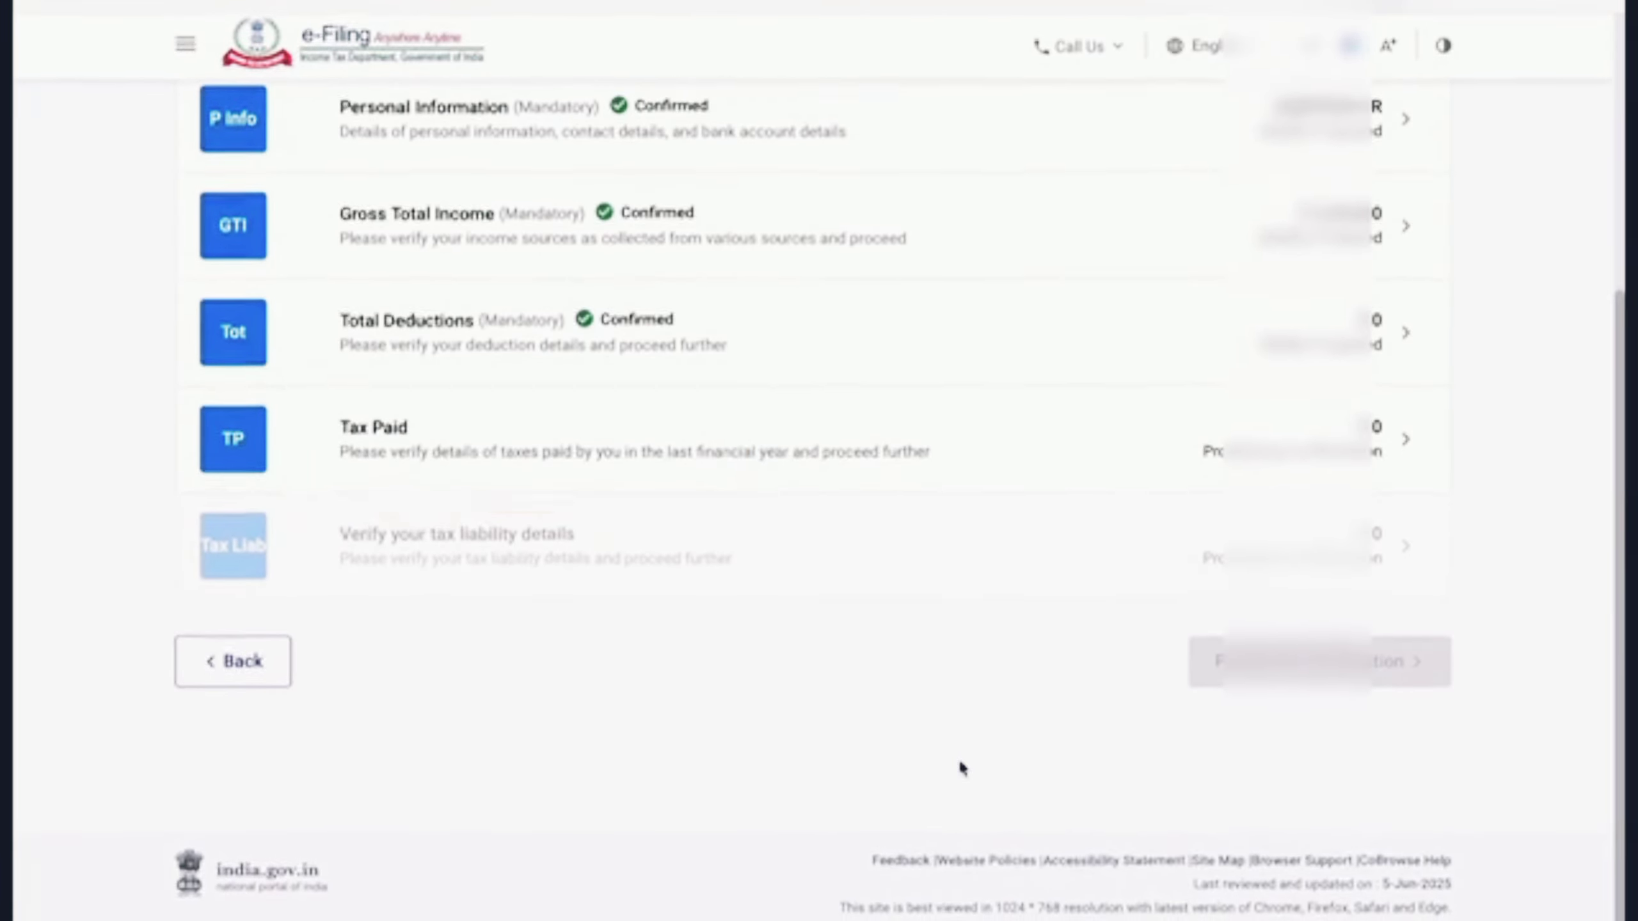
# Step: Check Schedule TDS1 and the advance/self-assessment tax sections, then confirm Tax Paid at ₹0
pyautogui.click(600, 443)
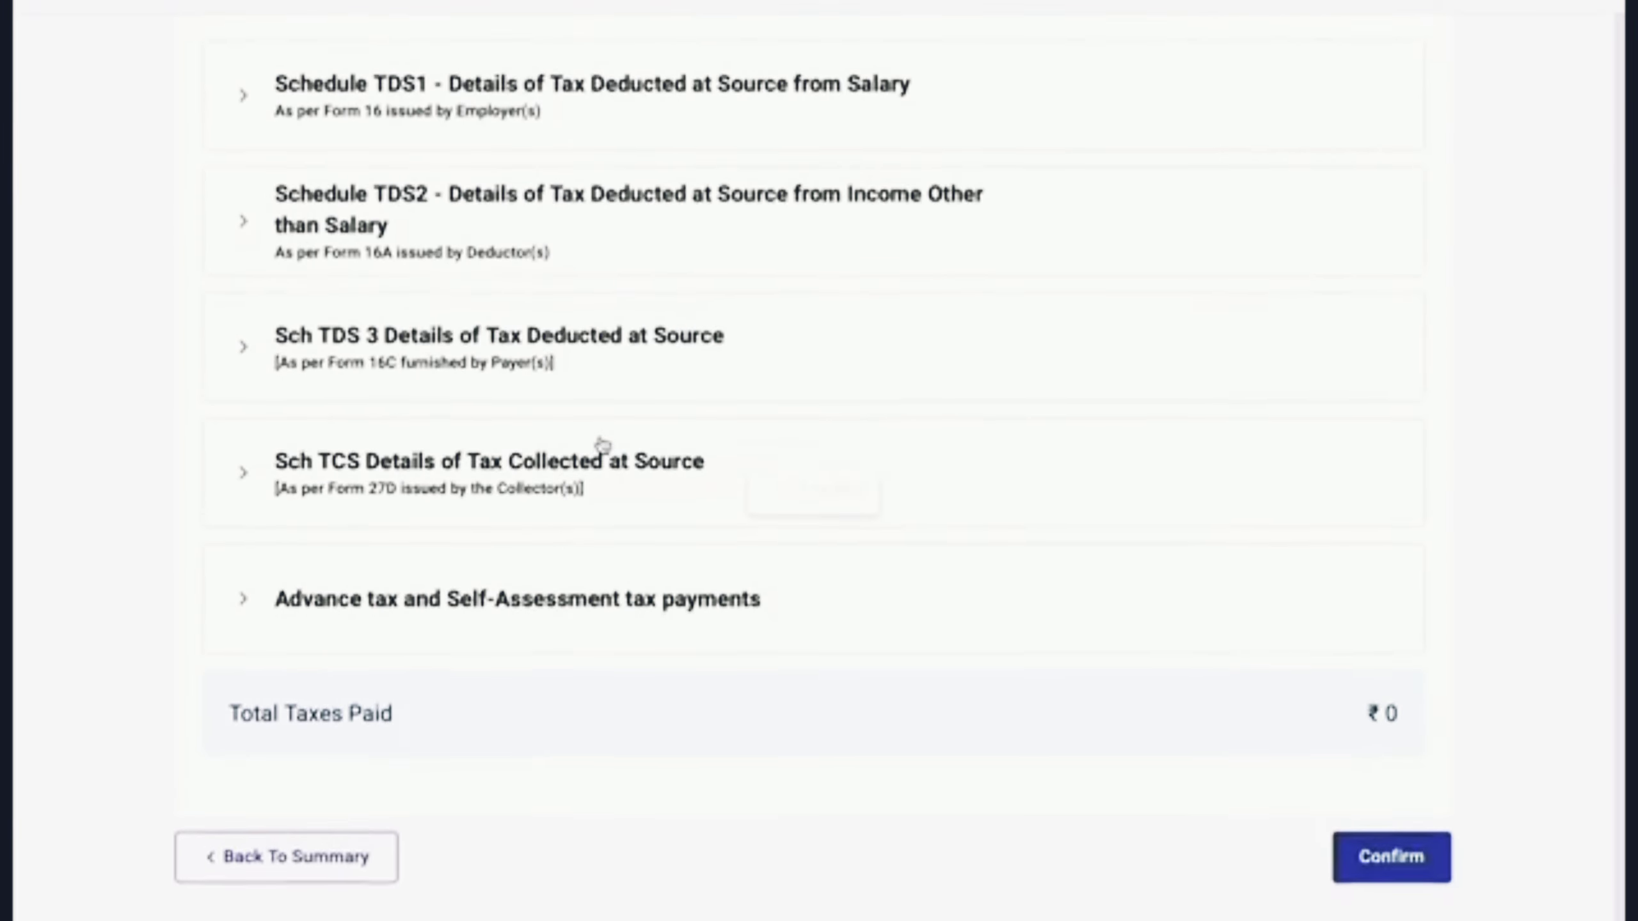
pyautogui.scroll(4, 1064, 673)
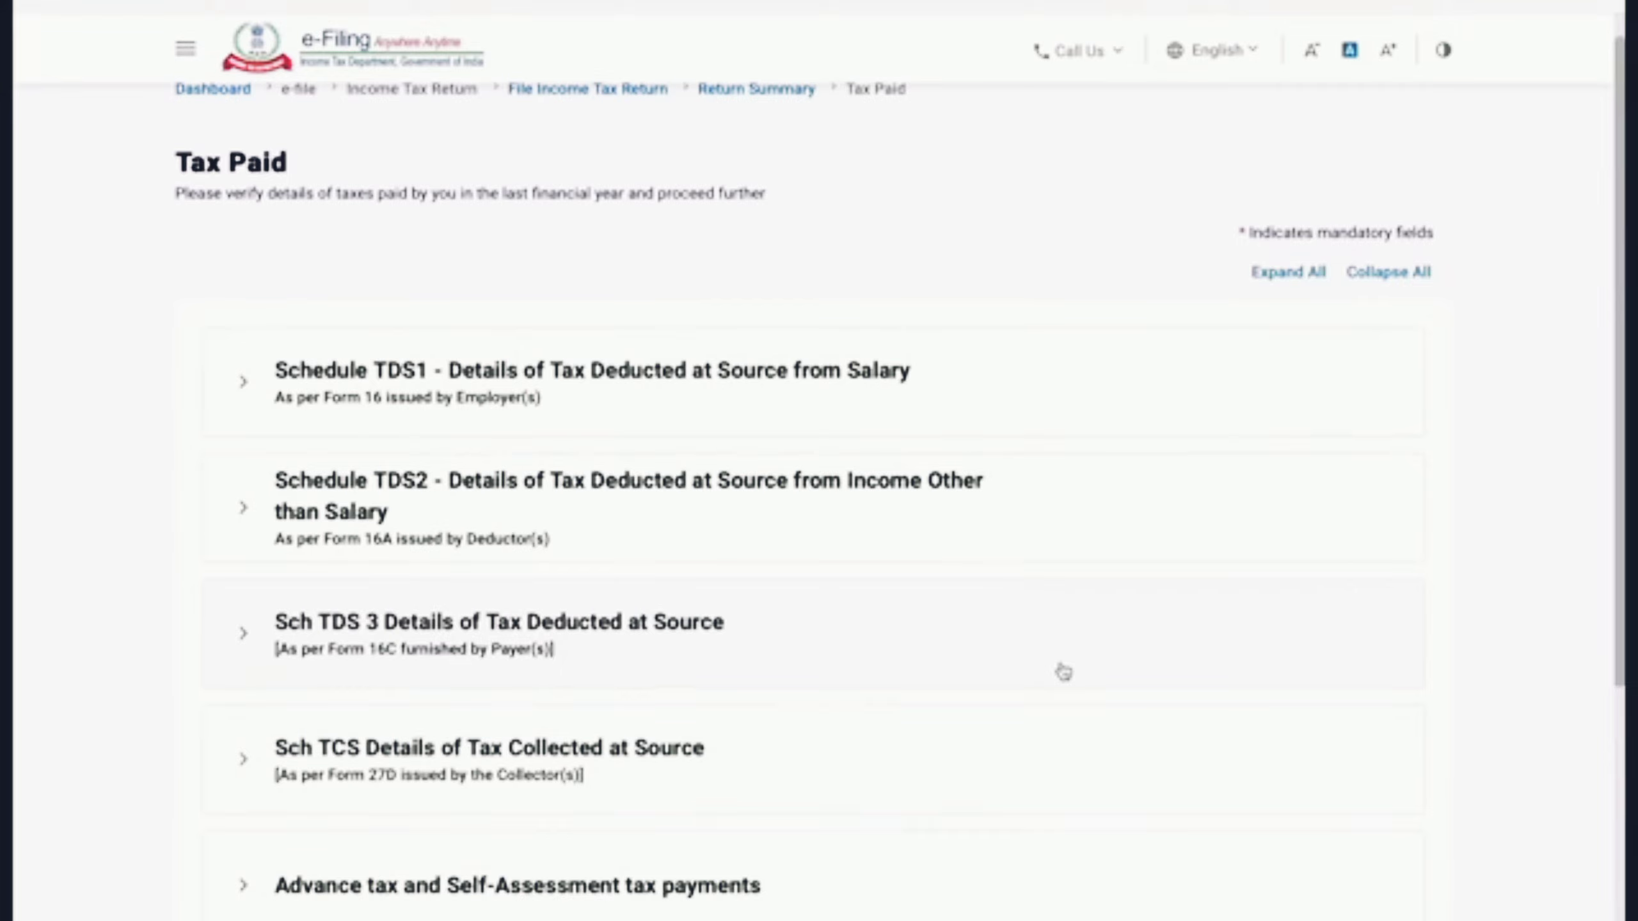
pyautogui.click(736, 426)
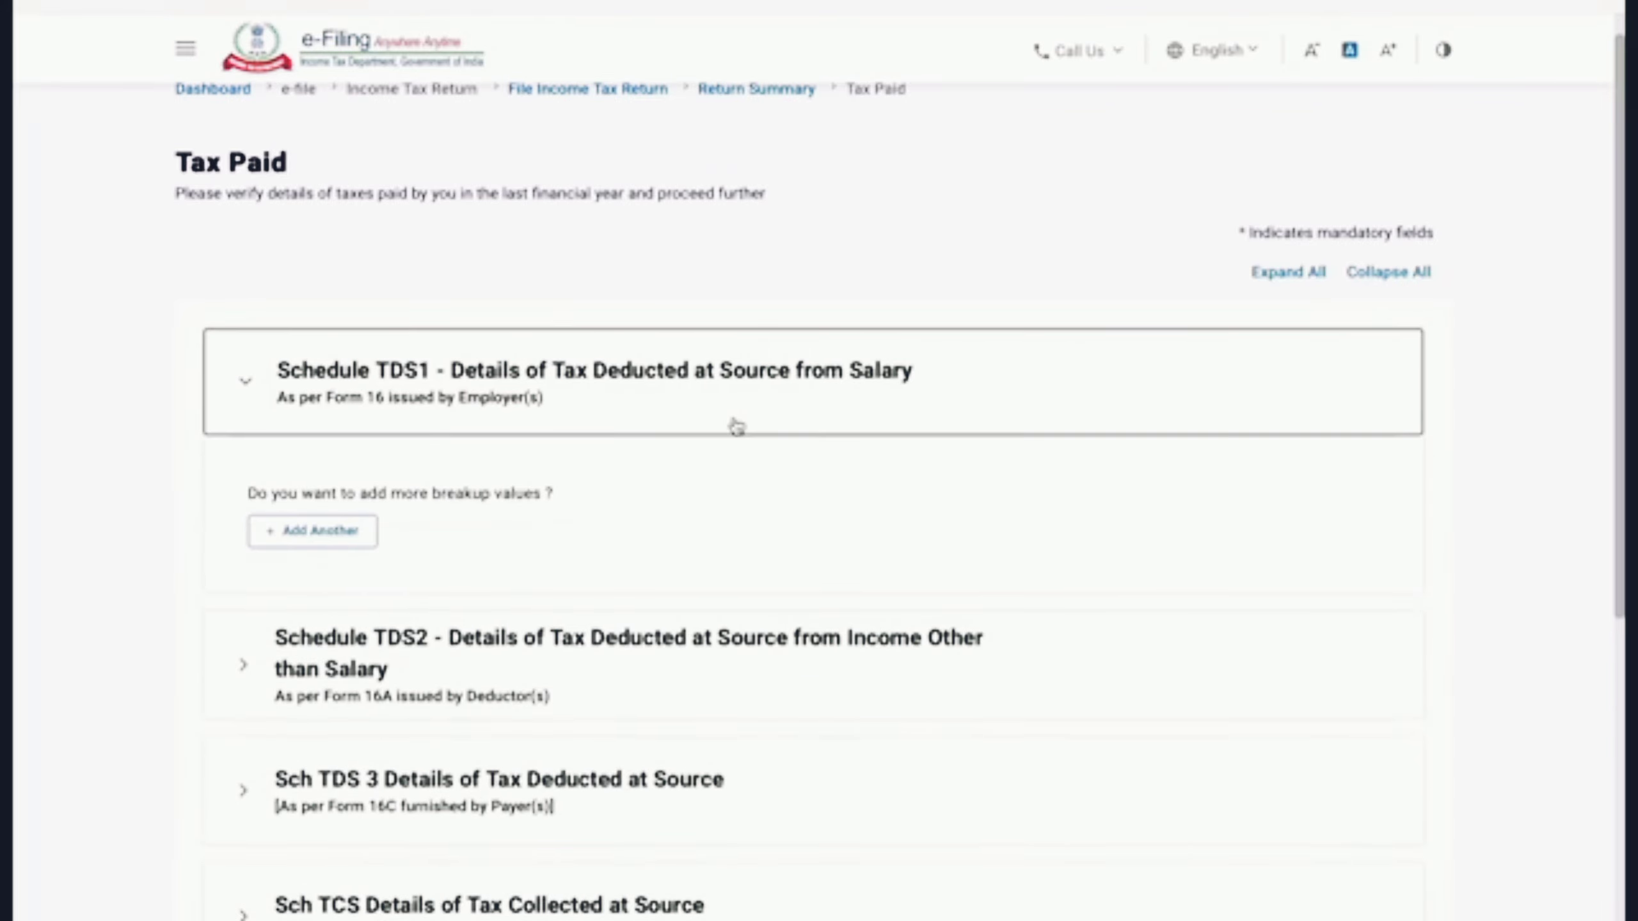
pyautogui.click(736, 426)
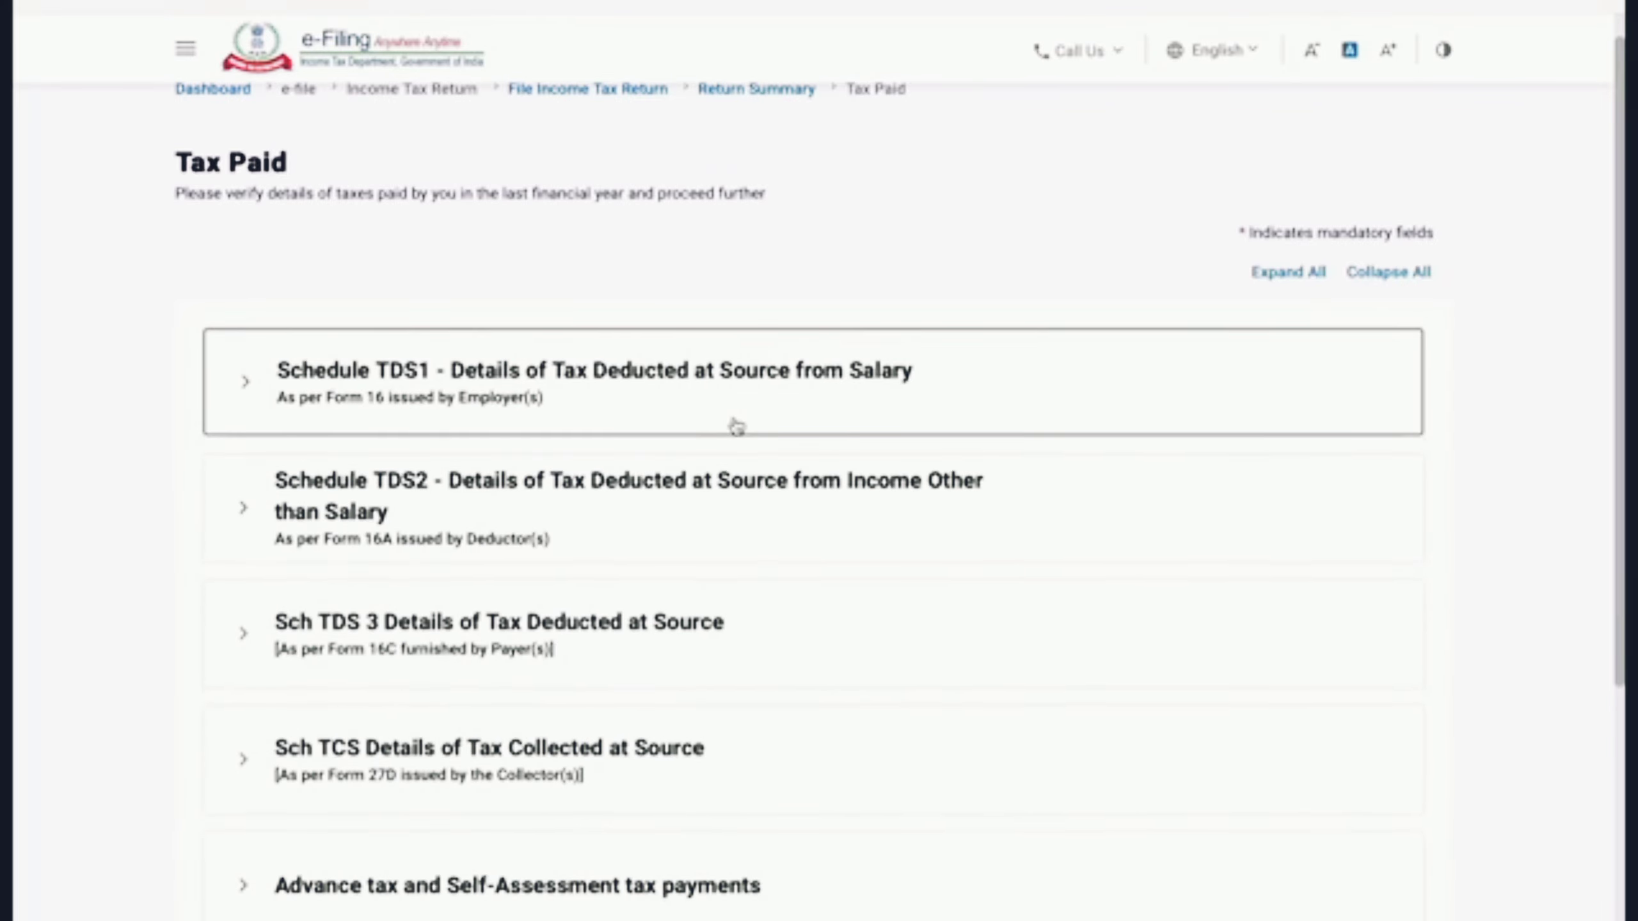
pyautogui.scroll(-4, 793, 818)
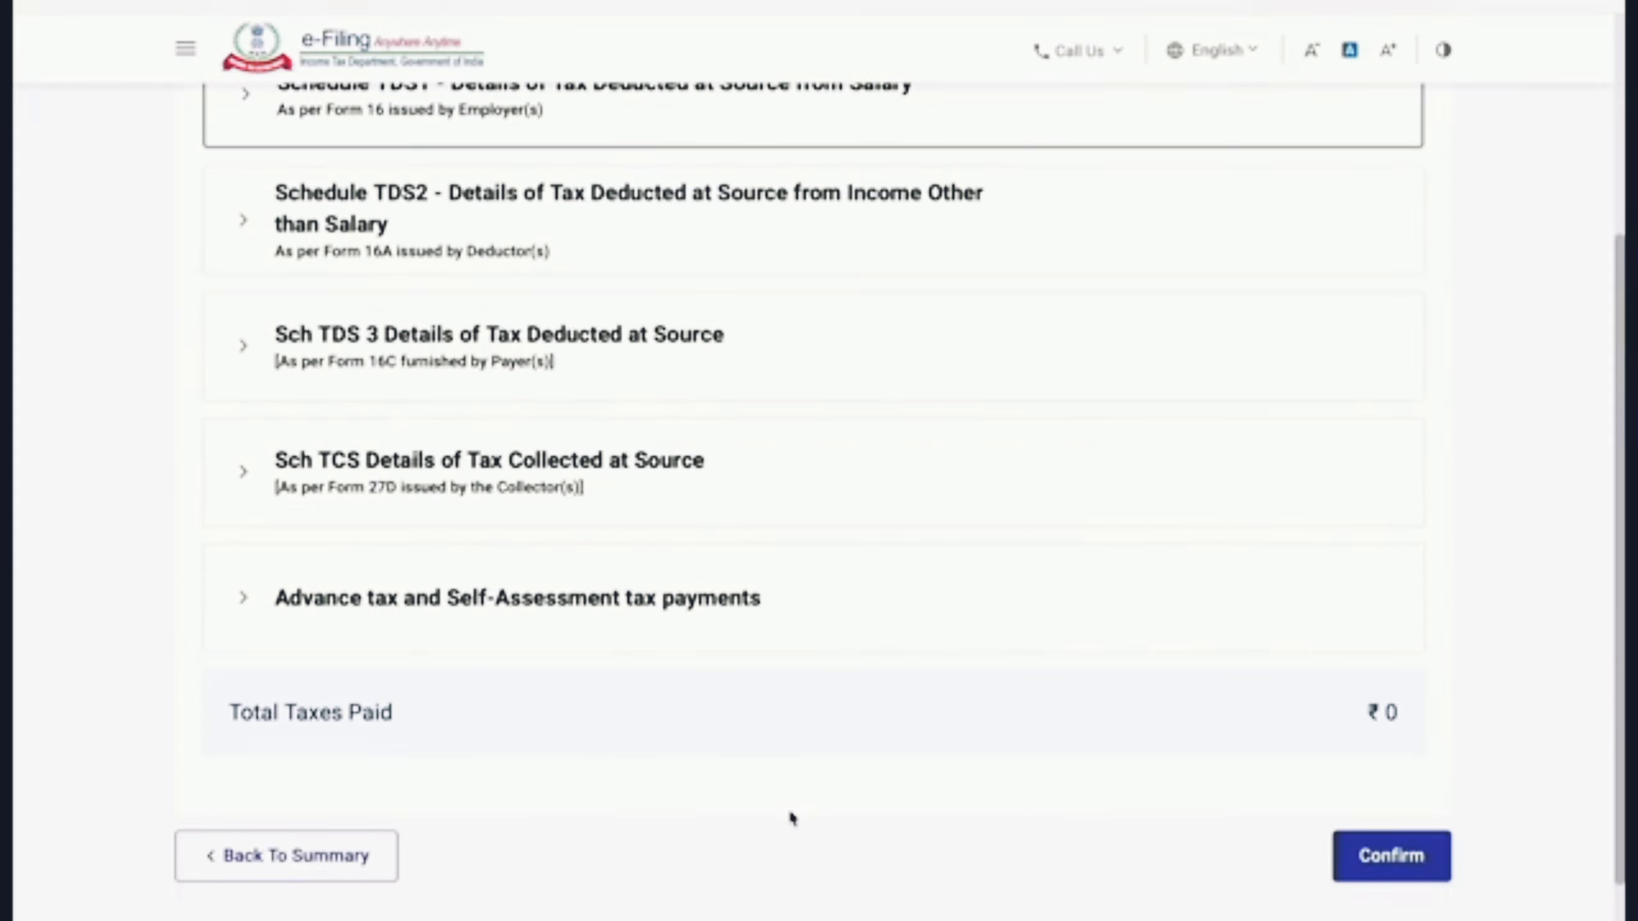
pyautogui.click(566, 597)
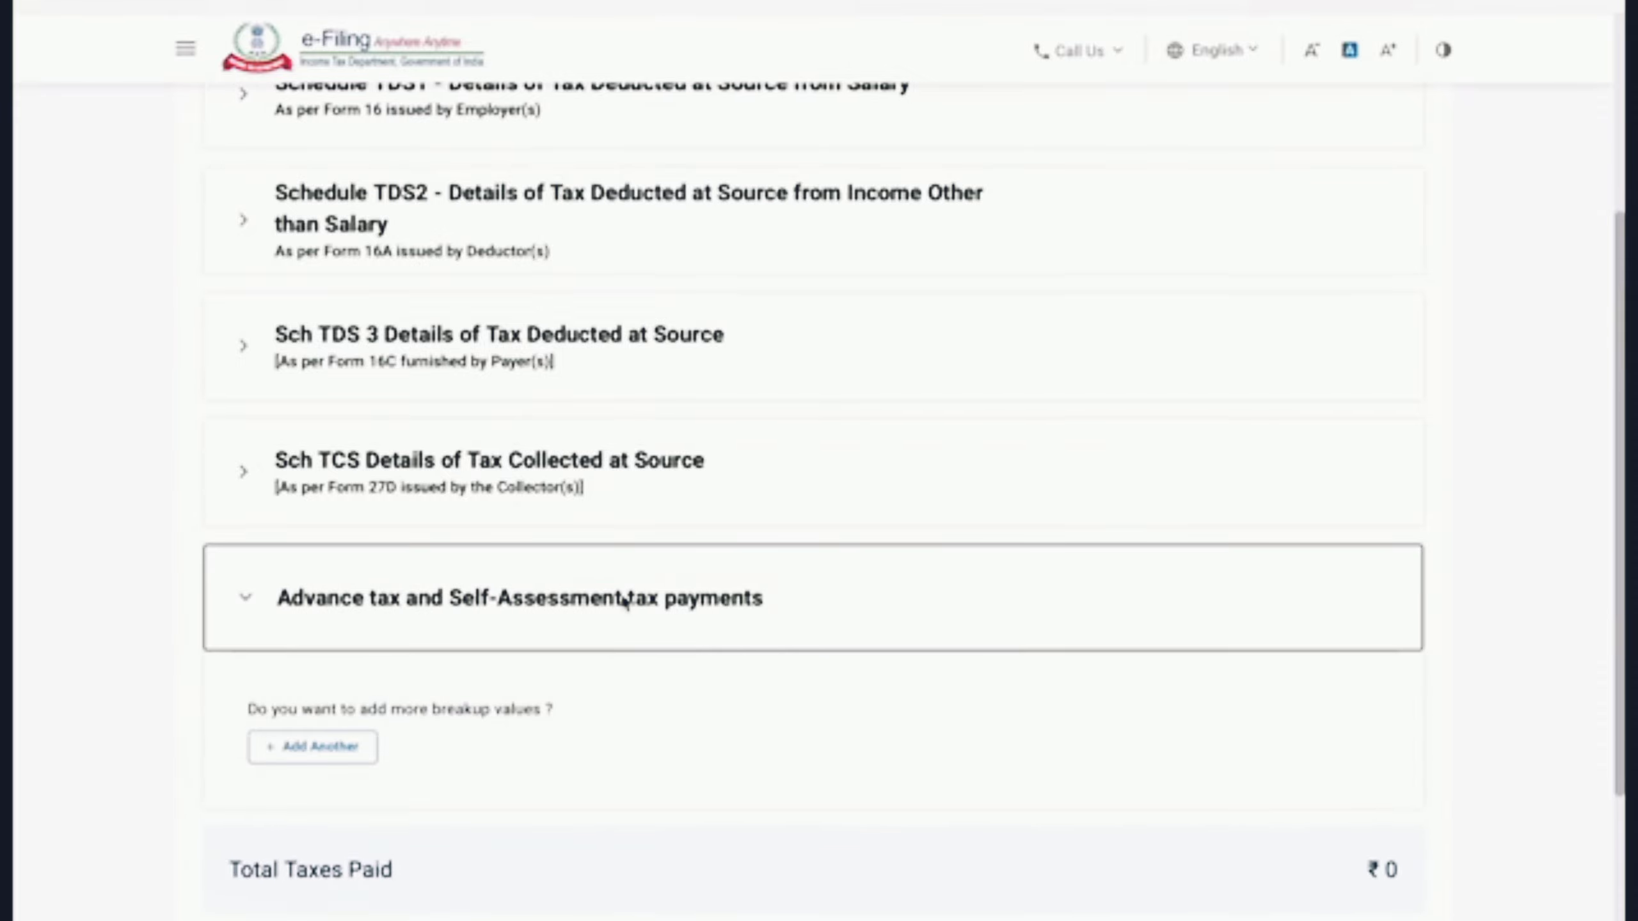
pyautogui.click(567, 597)
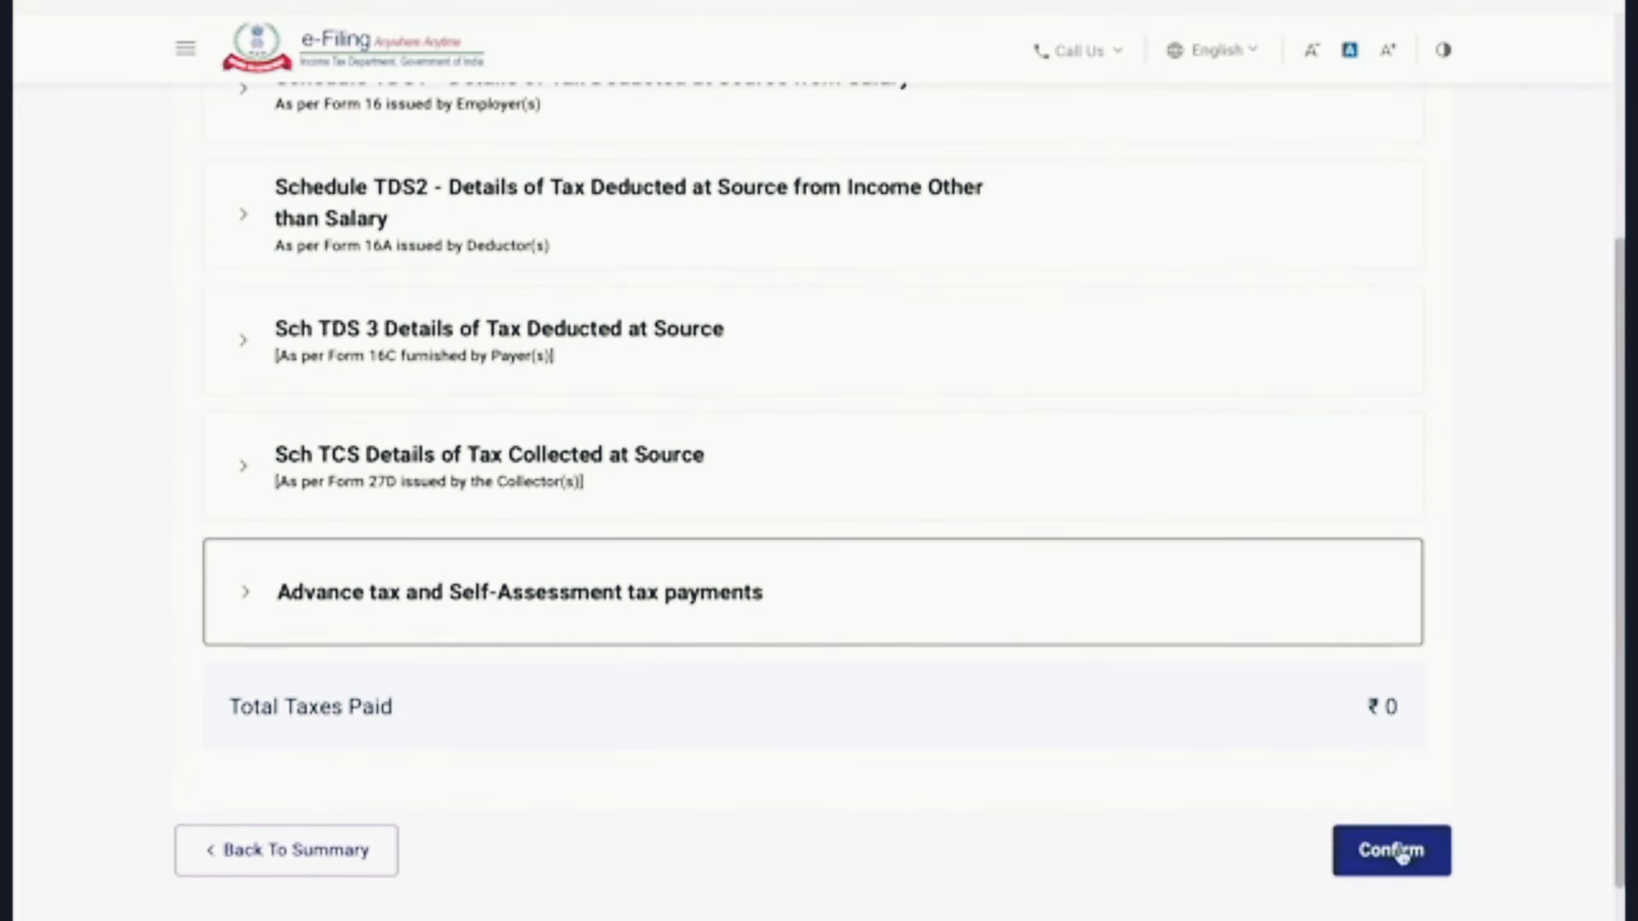
pyautogui.click(1399, 858)
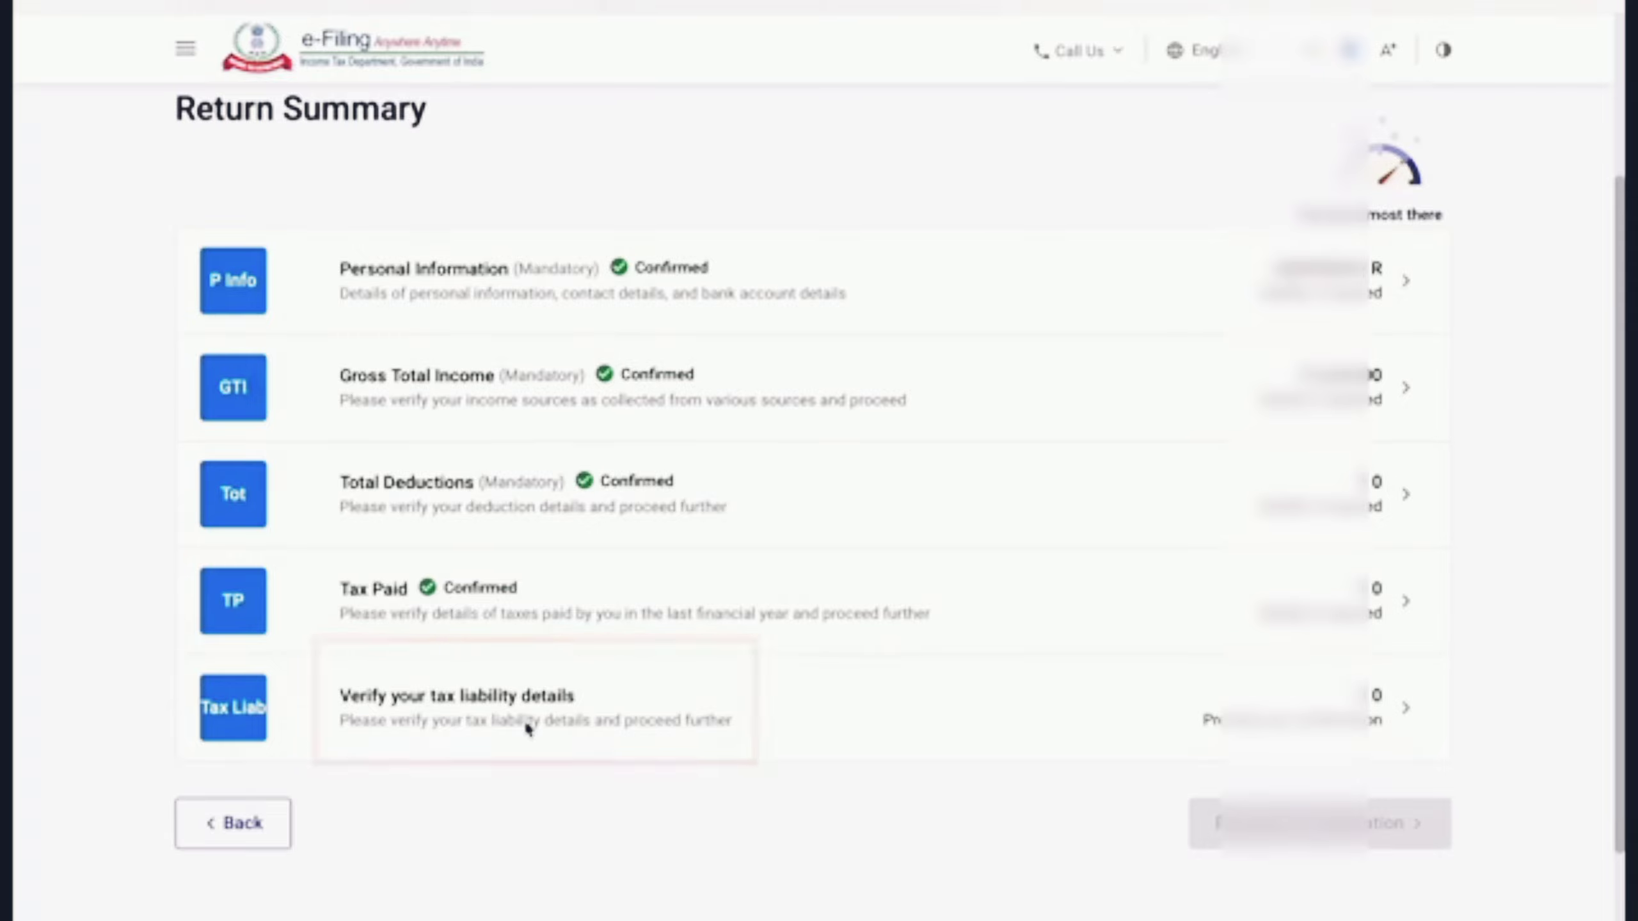
# Step: Review the tax computation, ₹0 after the ₹5,250 Section 87A rebate, and confirm the liability
pyautogui.click(442, 721)
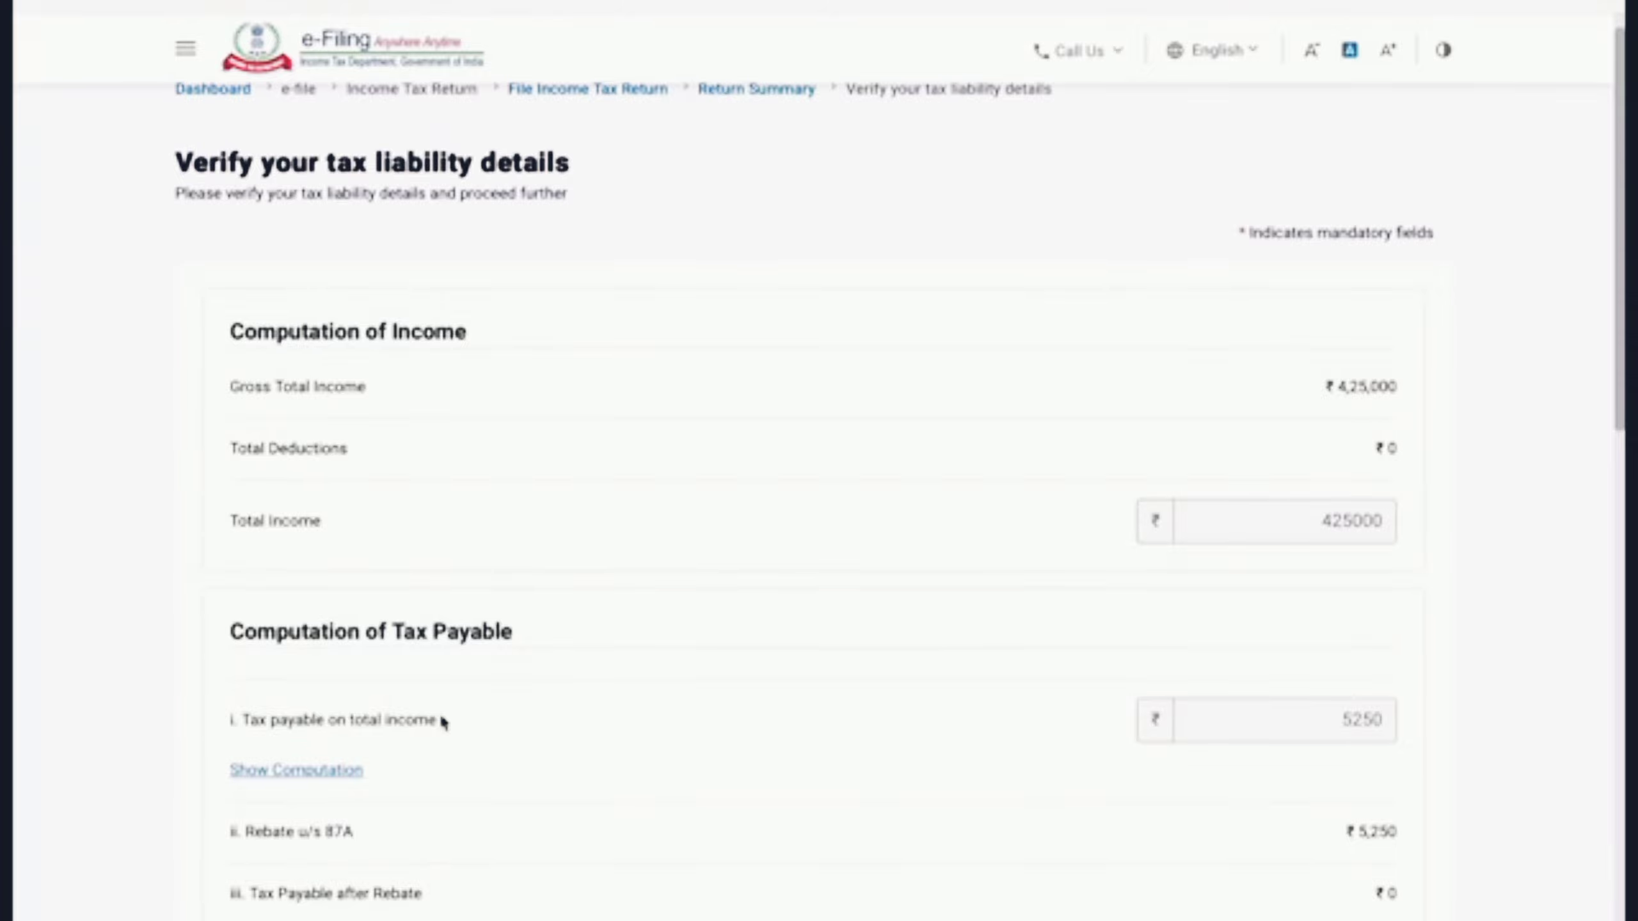
pyautogui.scroll(-5, 443, 721)
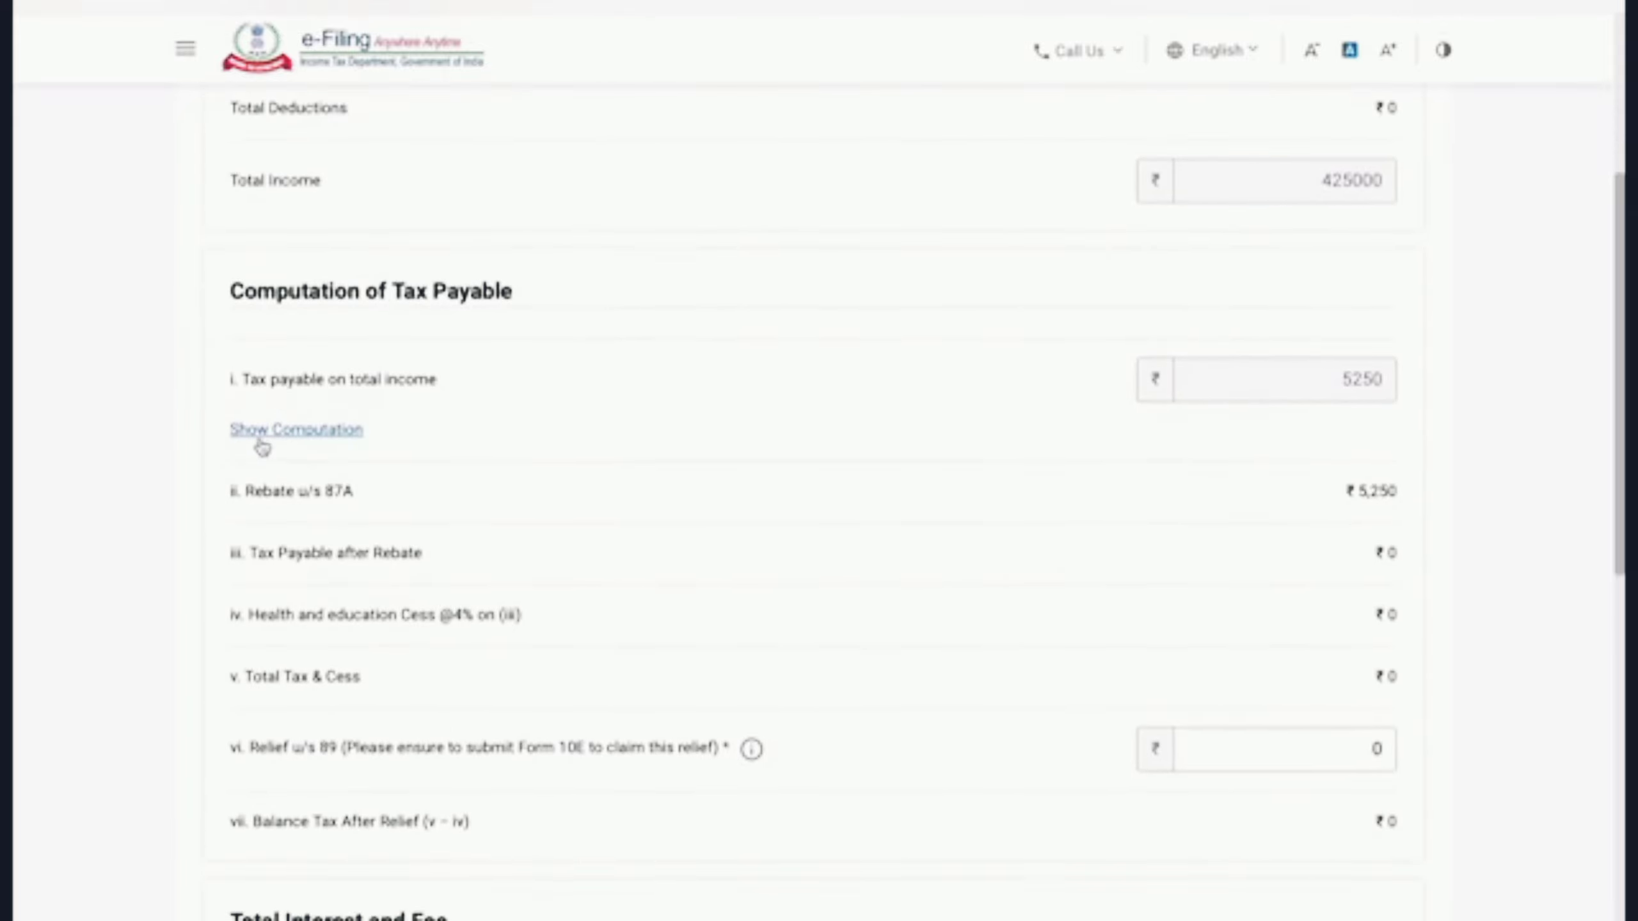
pyautogui.click(296, 437)
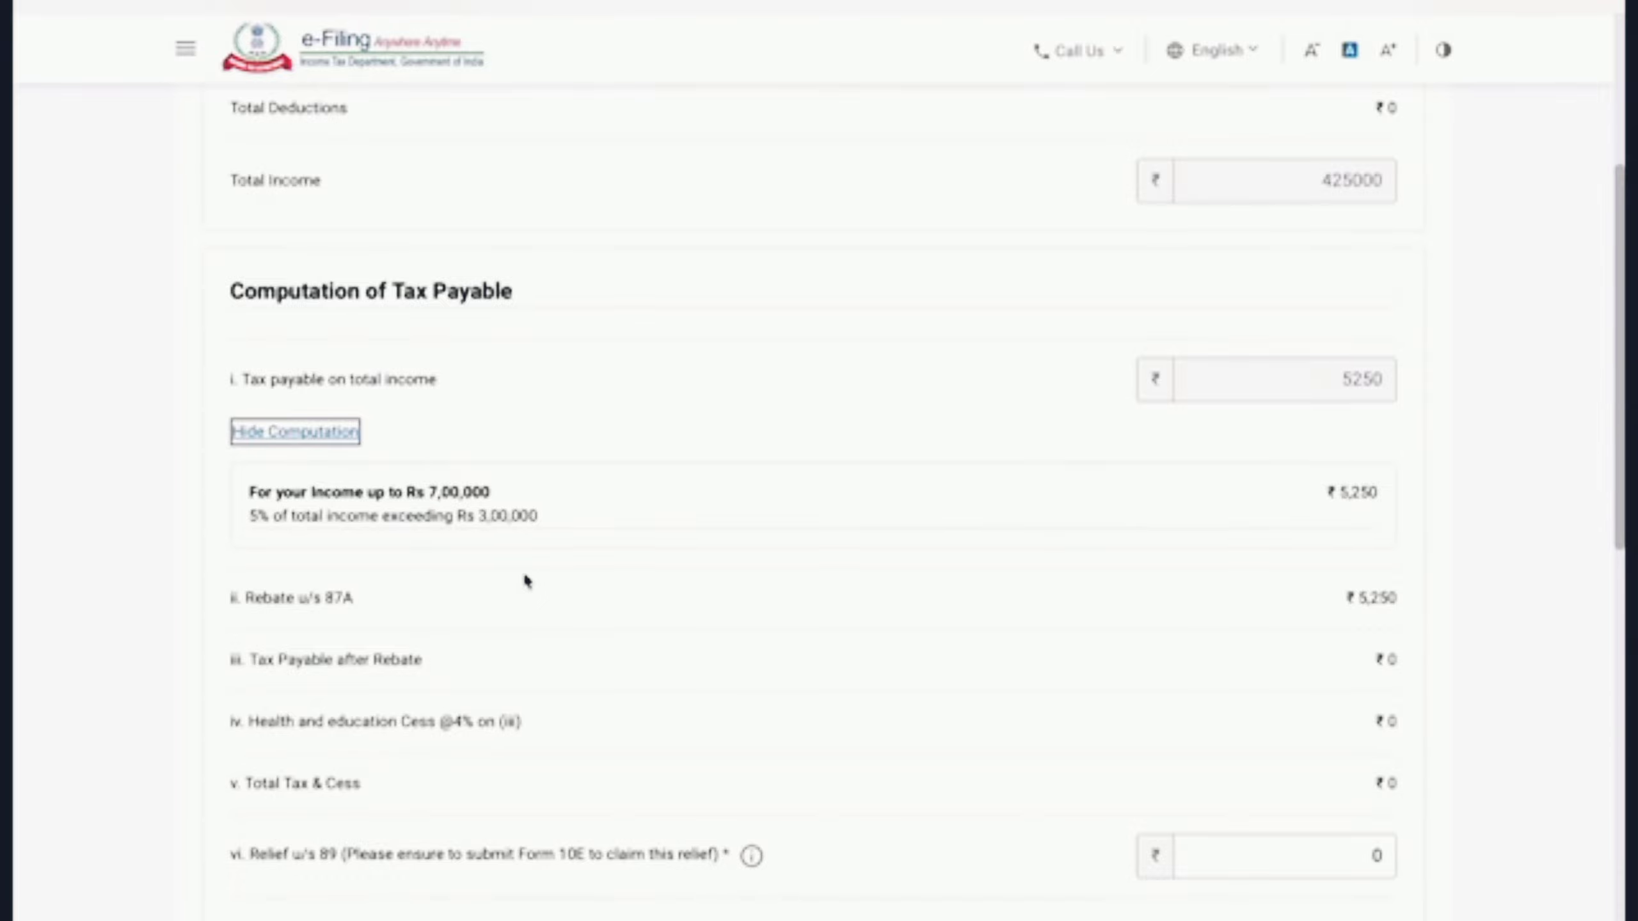
pyautogui.scroll(-3, 567, 536)
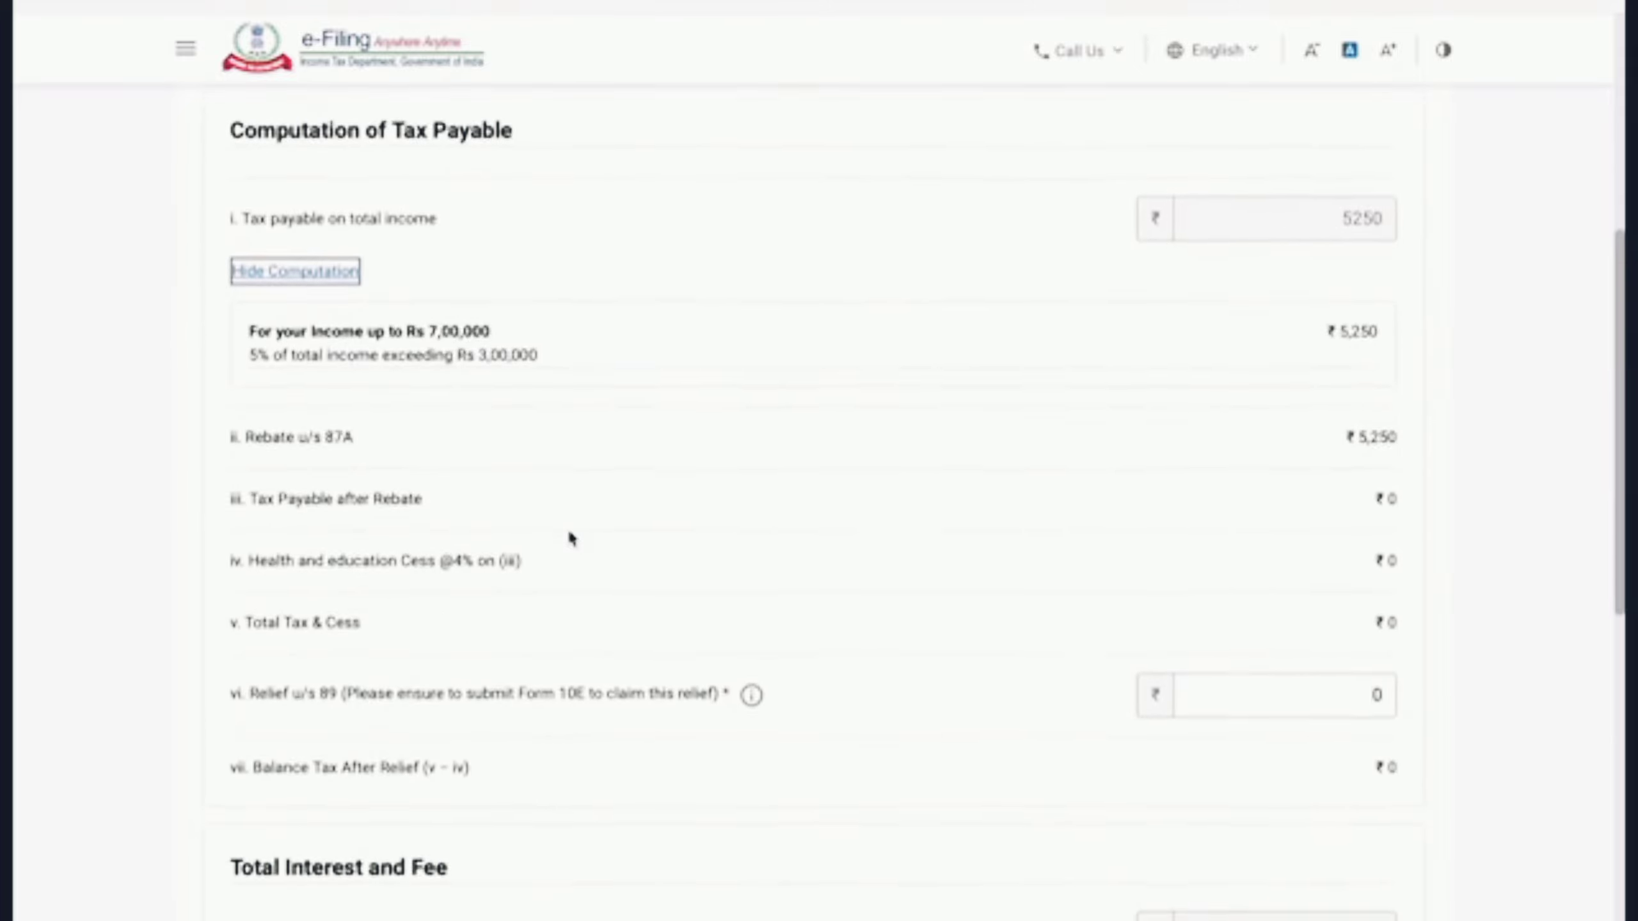
pyautogui.scroll(-10, 600, 594)
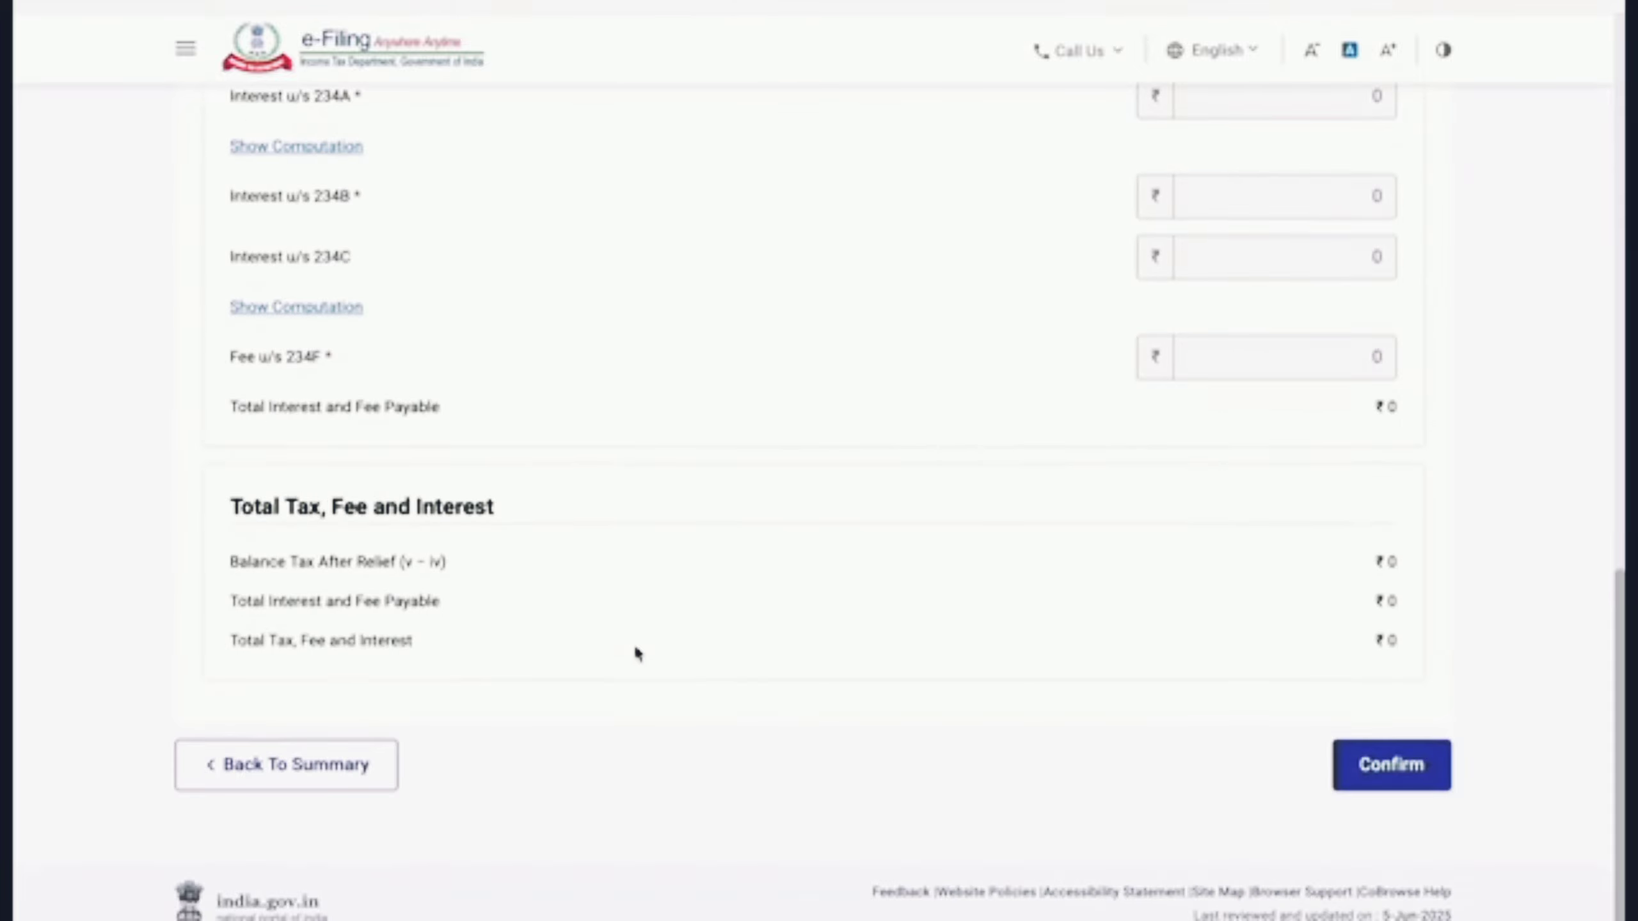
pyautogui.click(1393, 774)
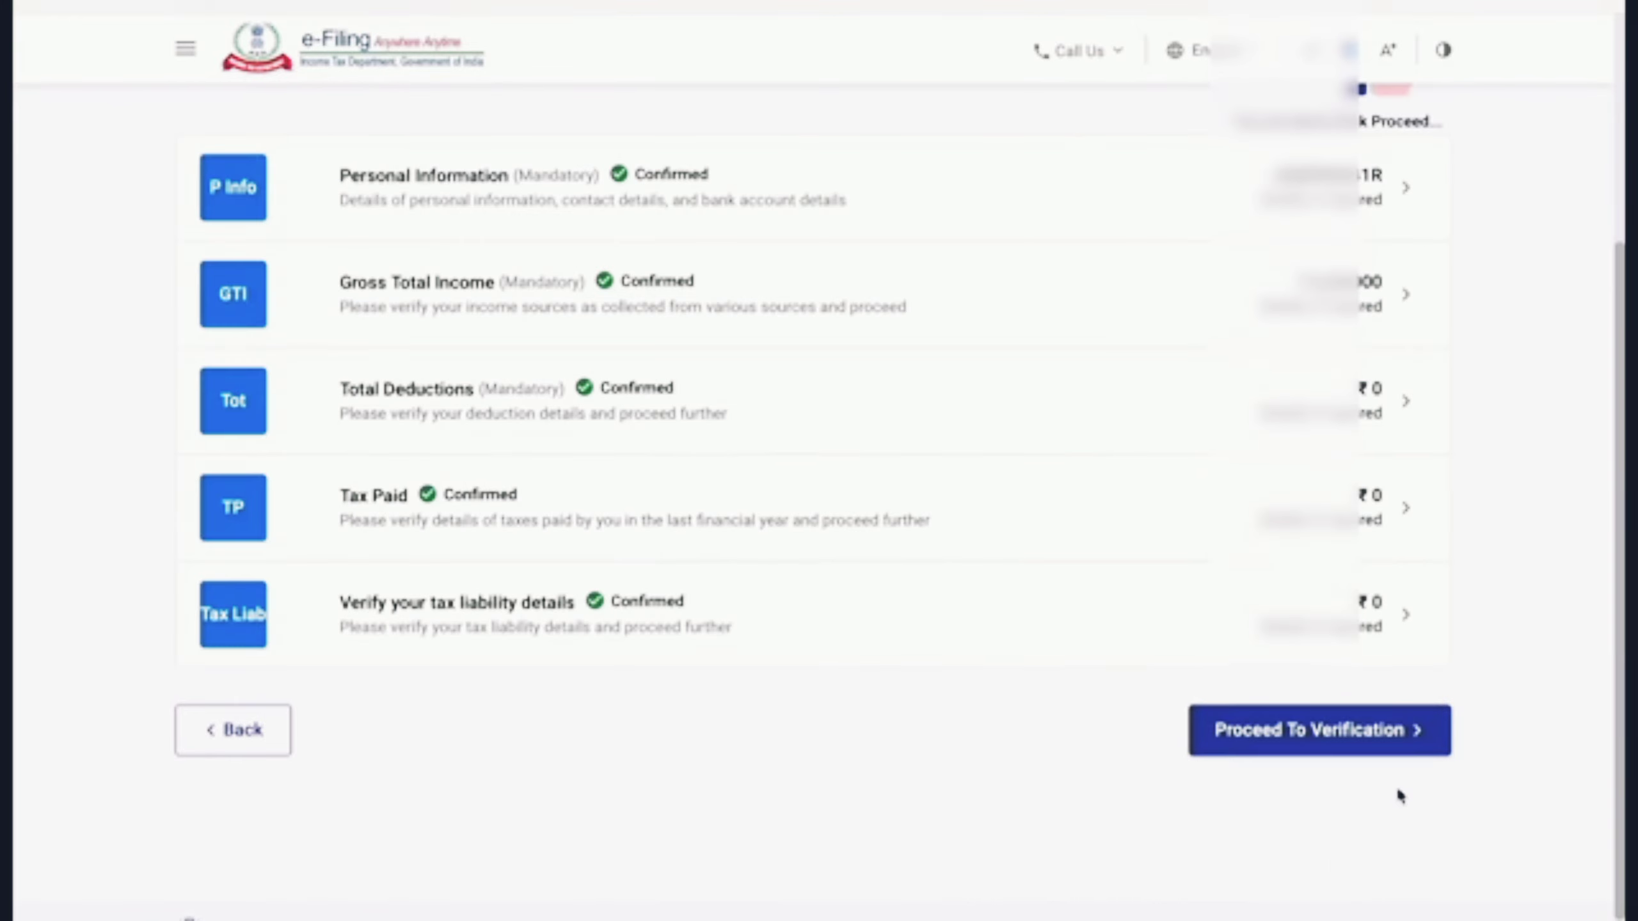
# Step: Proceed to verification, scroll through the ₹0 tax summary, and continue to Preview and Submit
pyautogui.click(1416, 750)
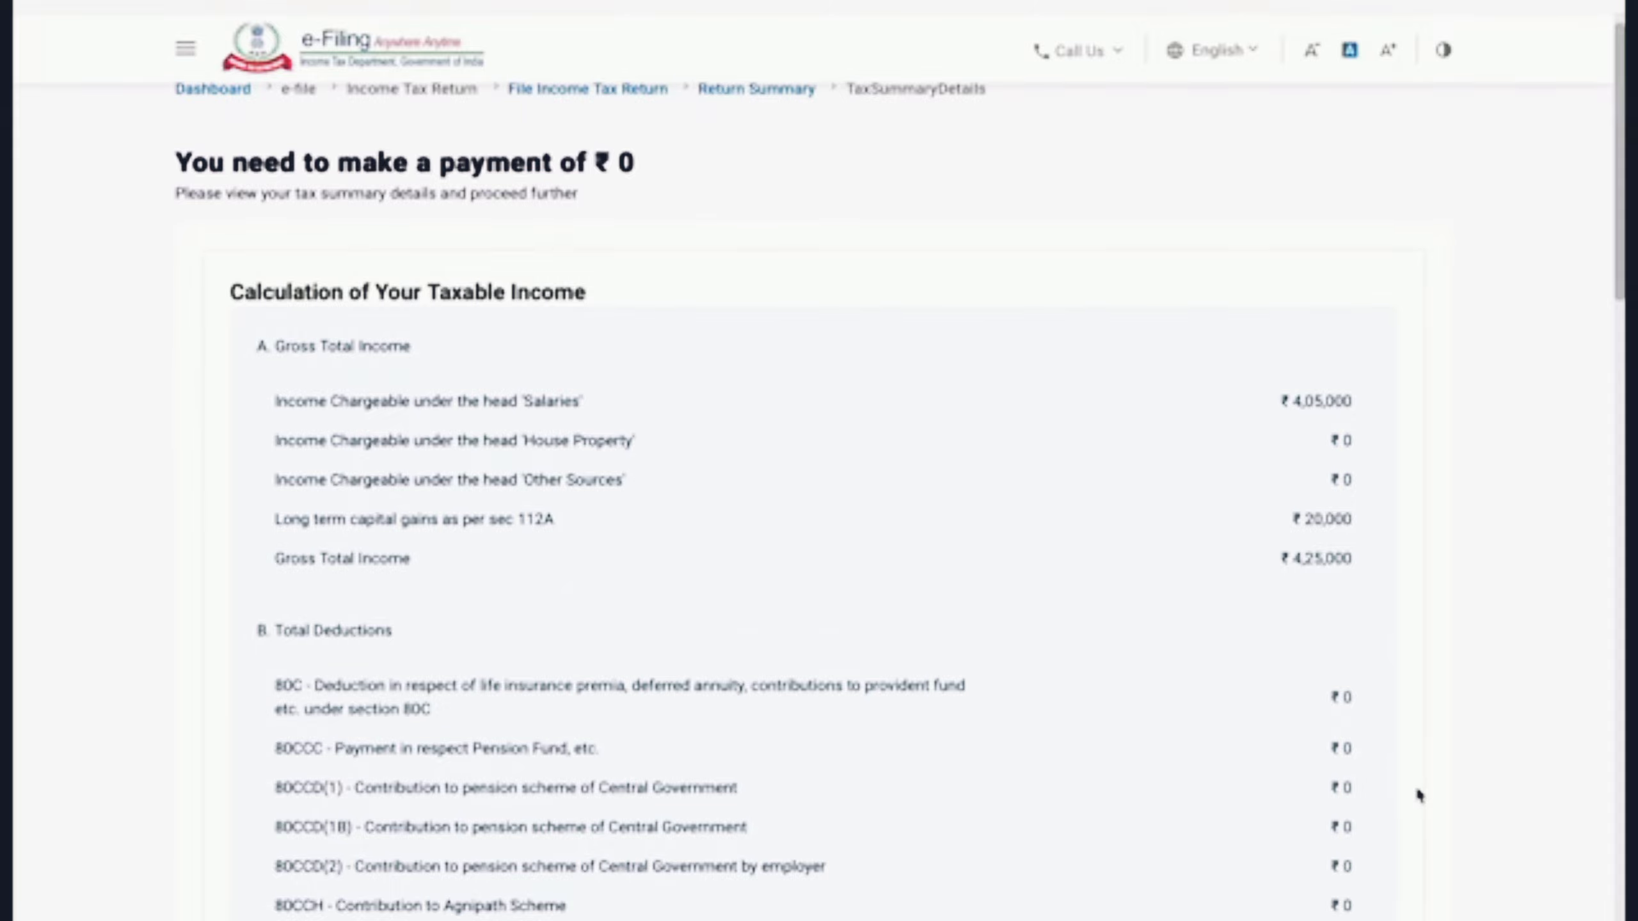
pyautogui.scroll(-20, 1417, 795)
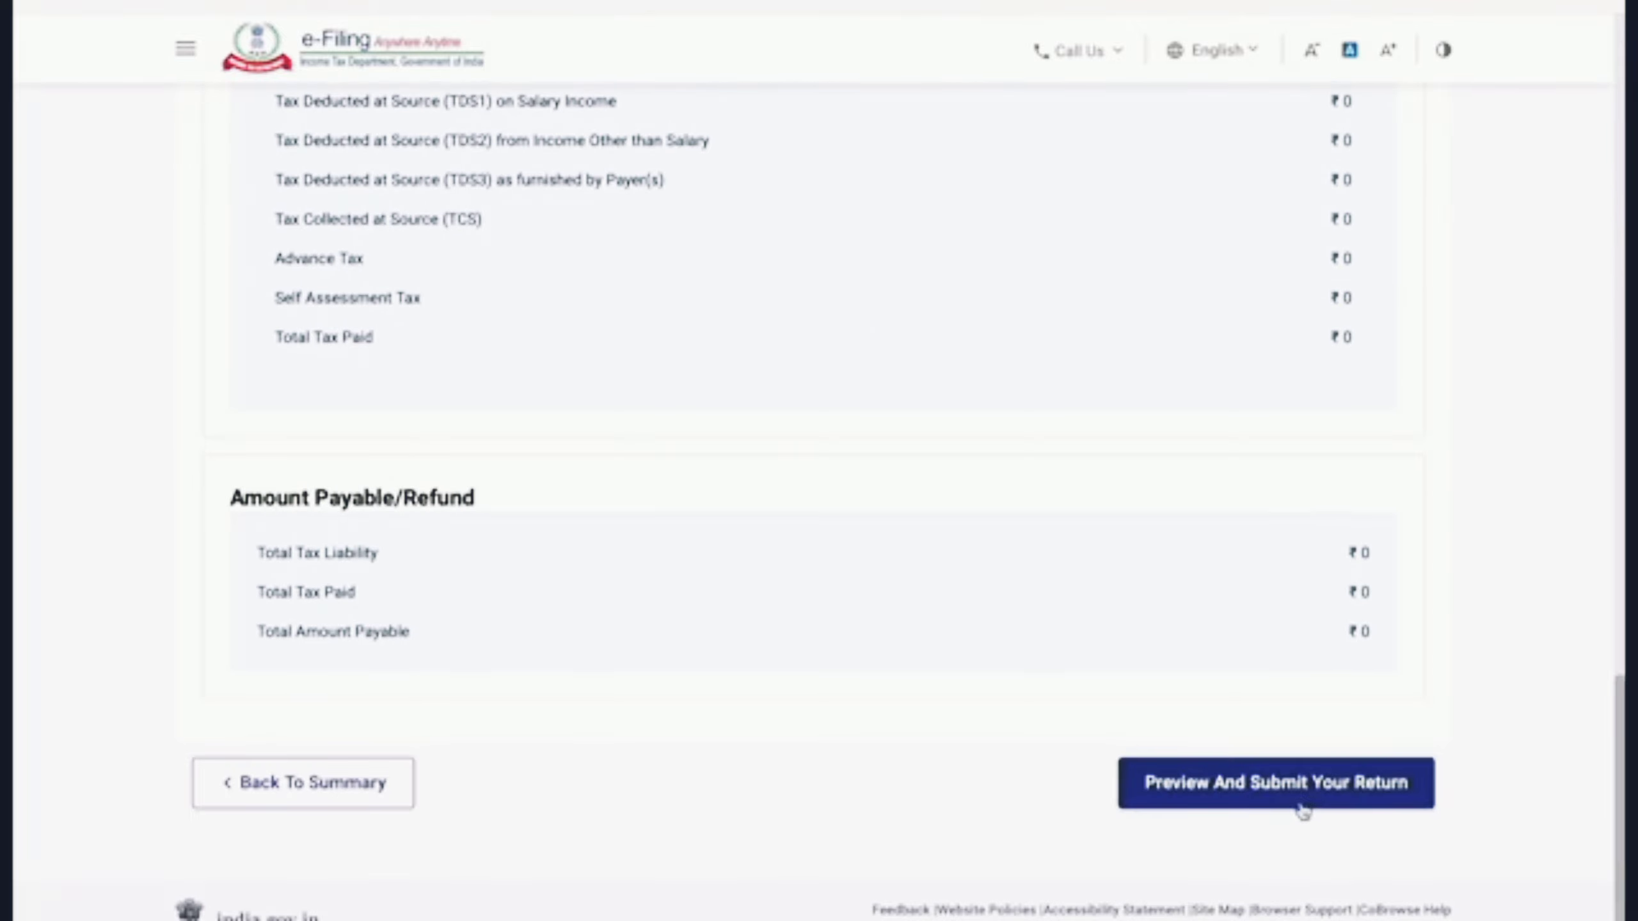
pyautogui.click(1281, 806)
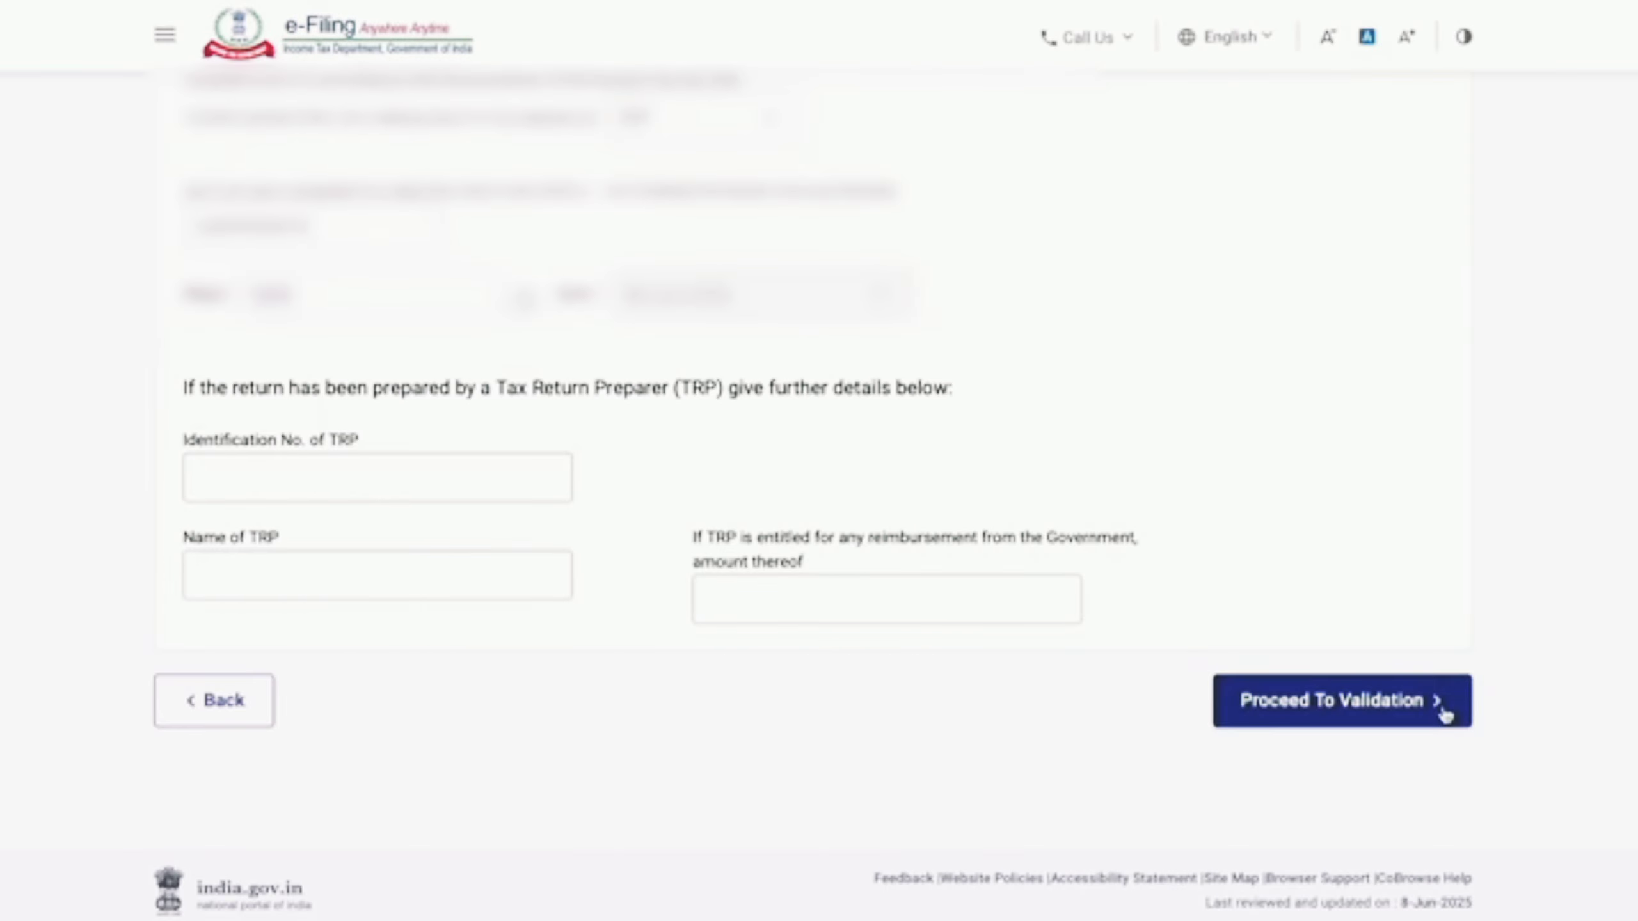
# Step: Send the ITR1 return for internal validation and check it reports no errors
pyautogui.click(1445, 709)
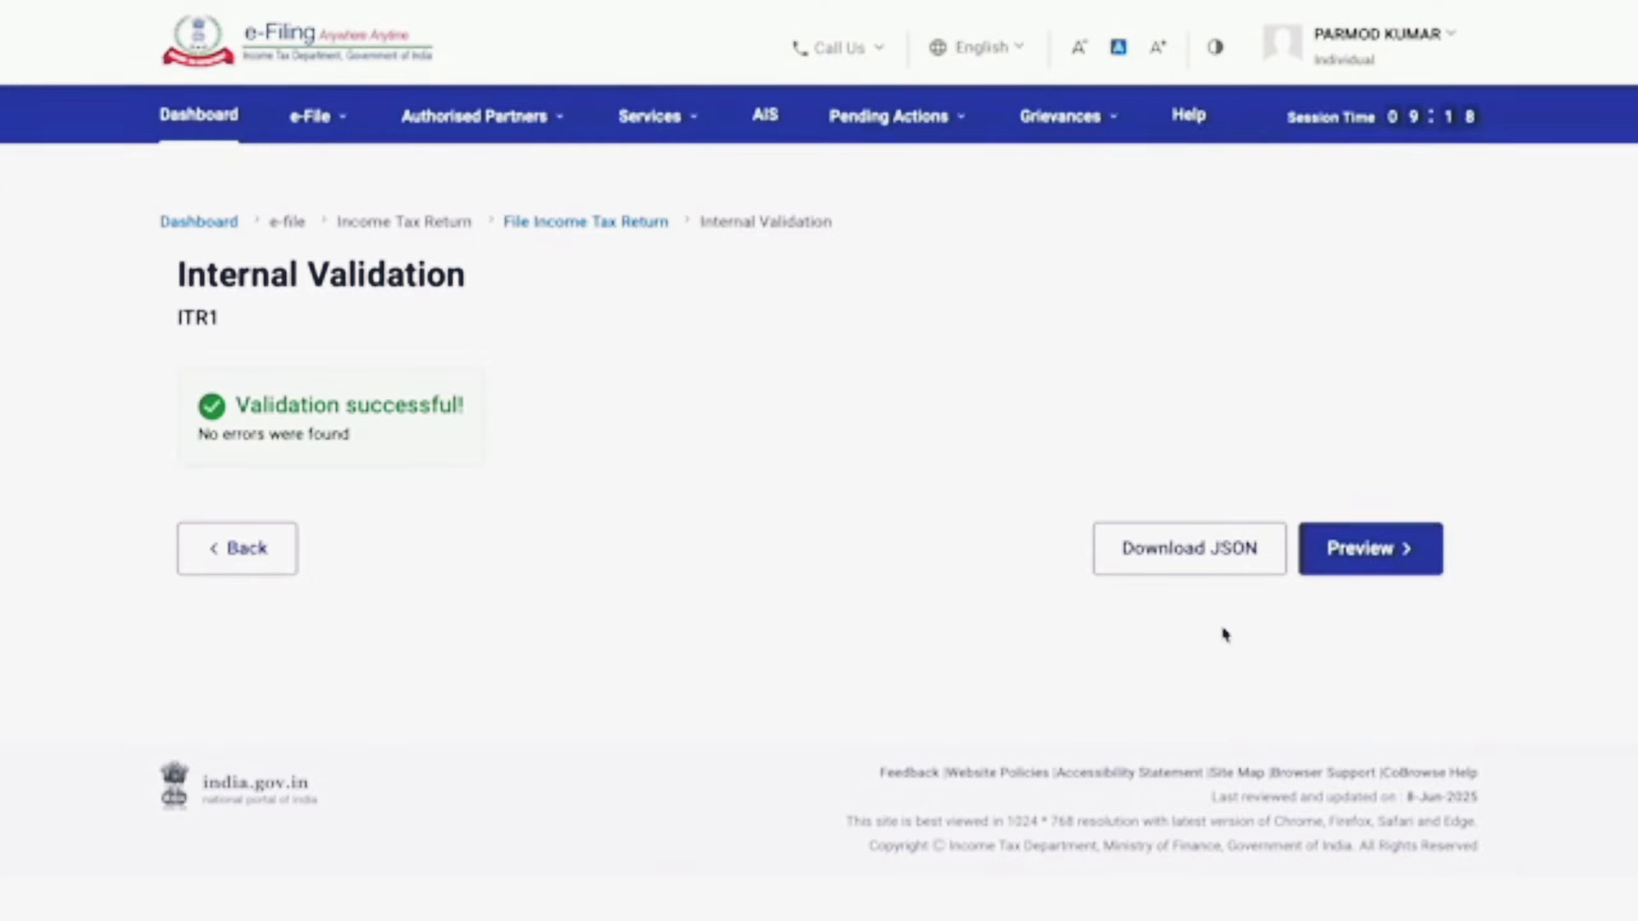
pyautogui.scroll(-1, 1354, 568)
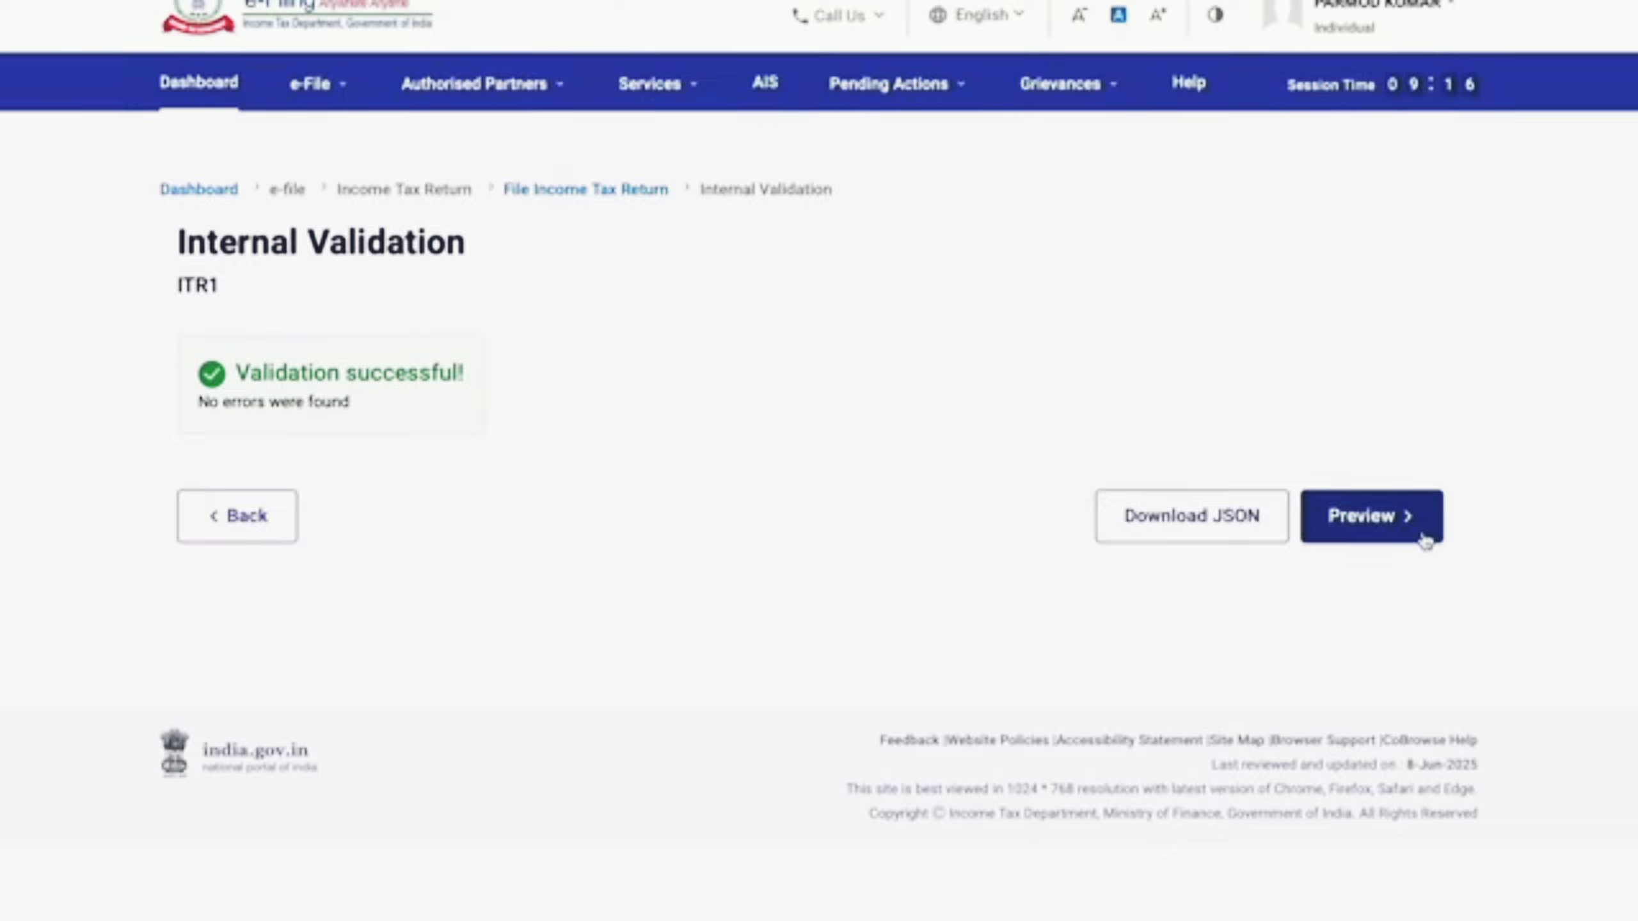
# Step: Scroll through the return's PDF preview, then select E-Verify Now as the verification method
pyautogui.click(1370, 516)
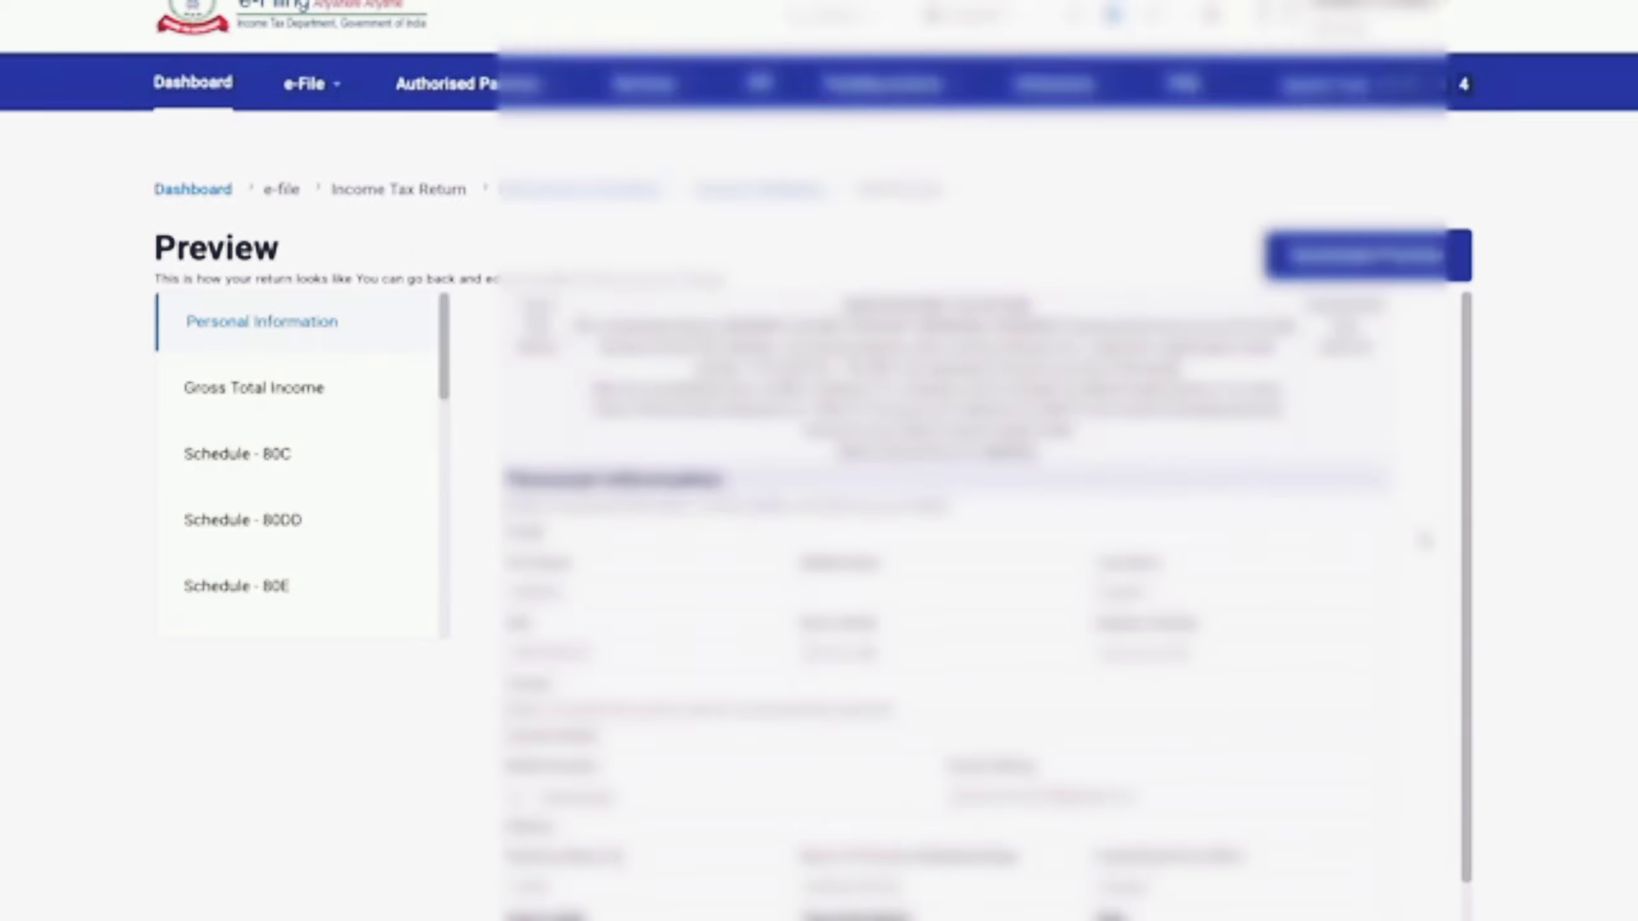
pyautogui.scroll(-10, 980, 516)
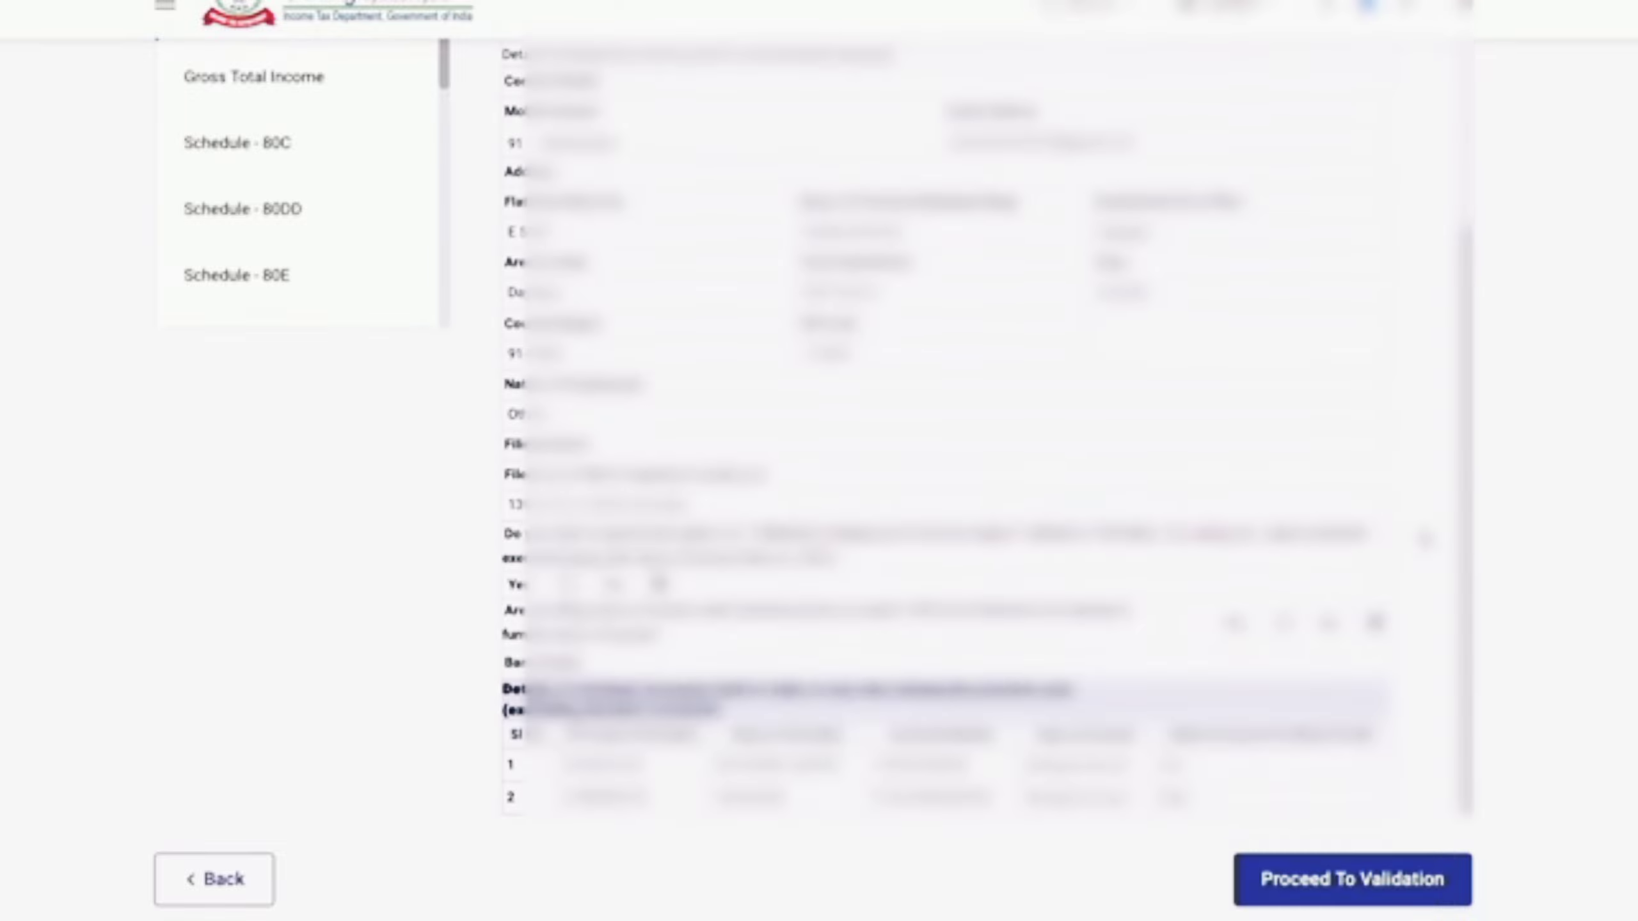
pyautogui.scroll(-2, 583, 779)
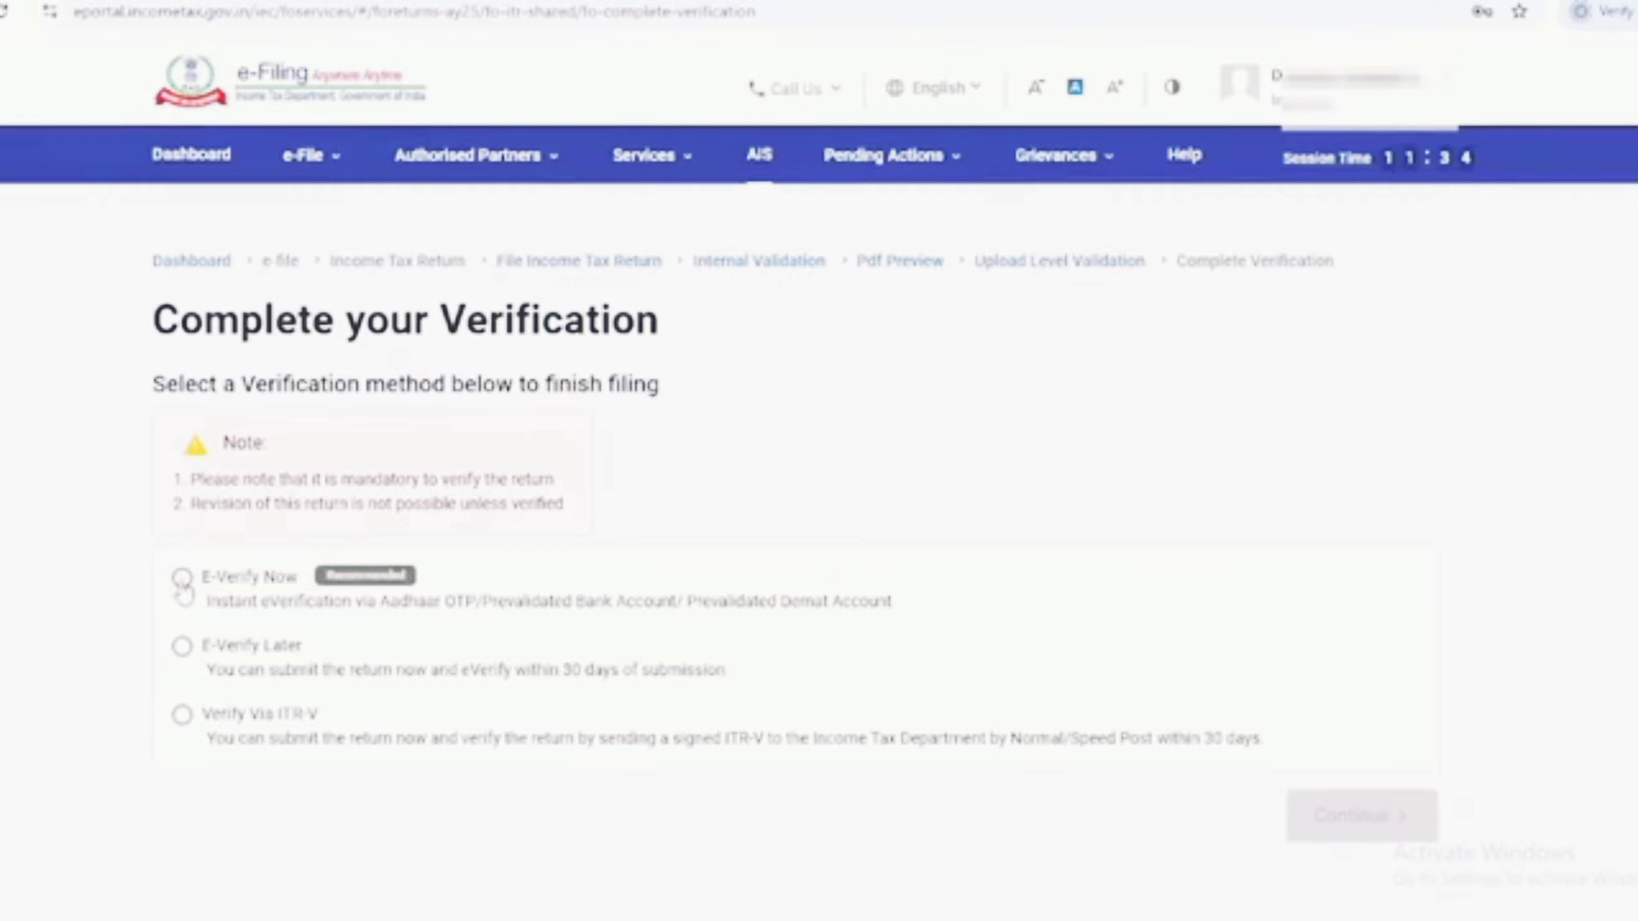
pyautogui.click(183, 581)
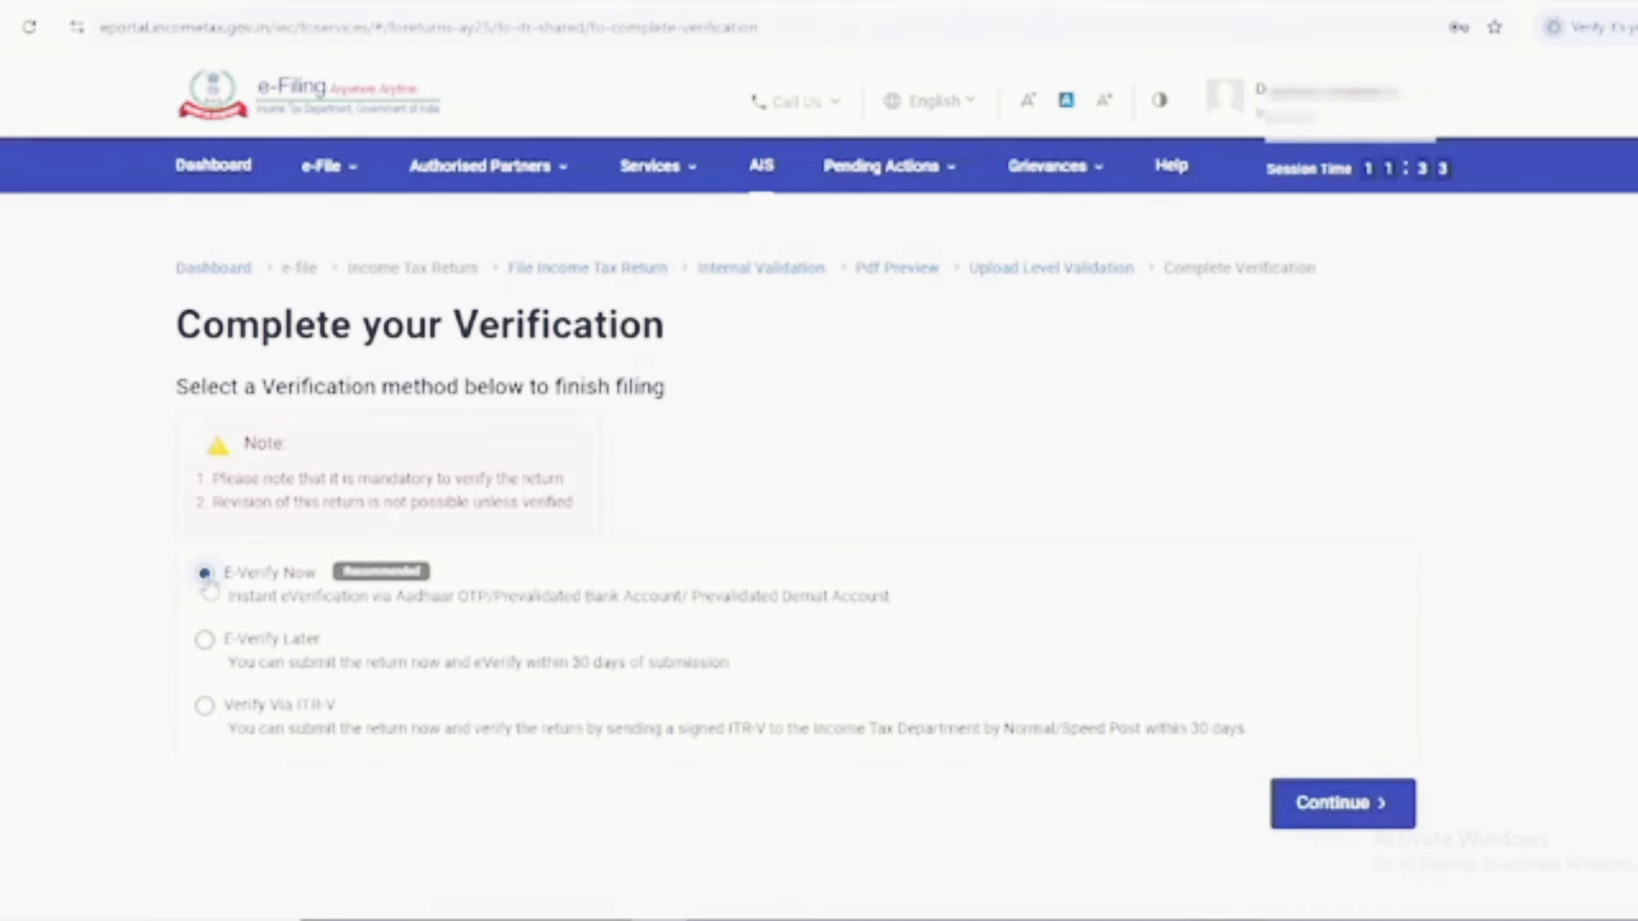